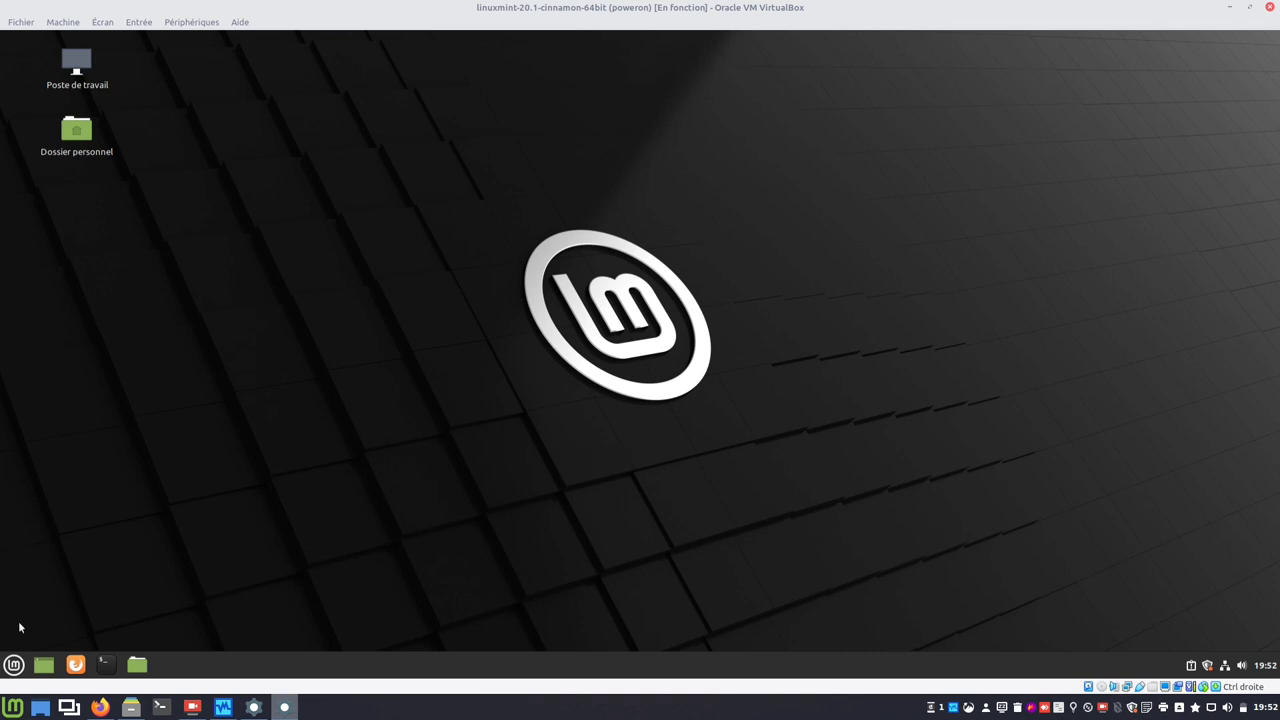
Search the installed applications for "note" and launch Gnote in the Linux Mint 20.1 virtual machine.
{"action": "left_click", "coordinate": [14, 662]}
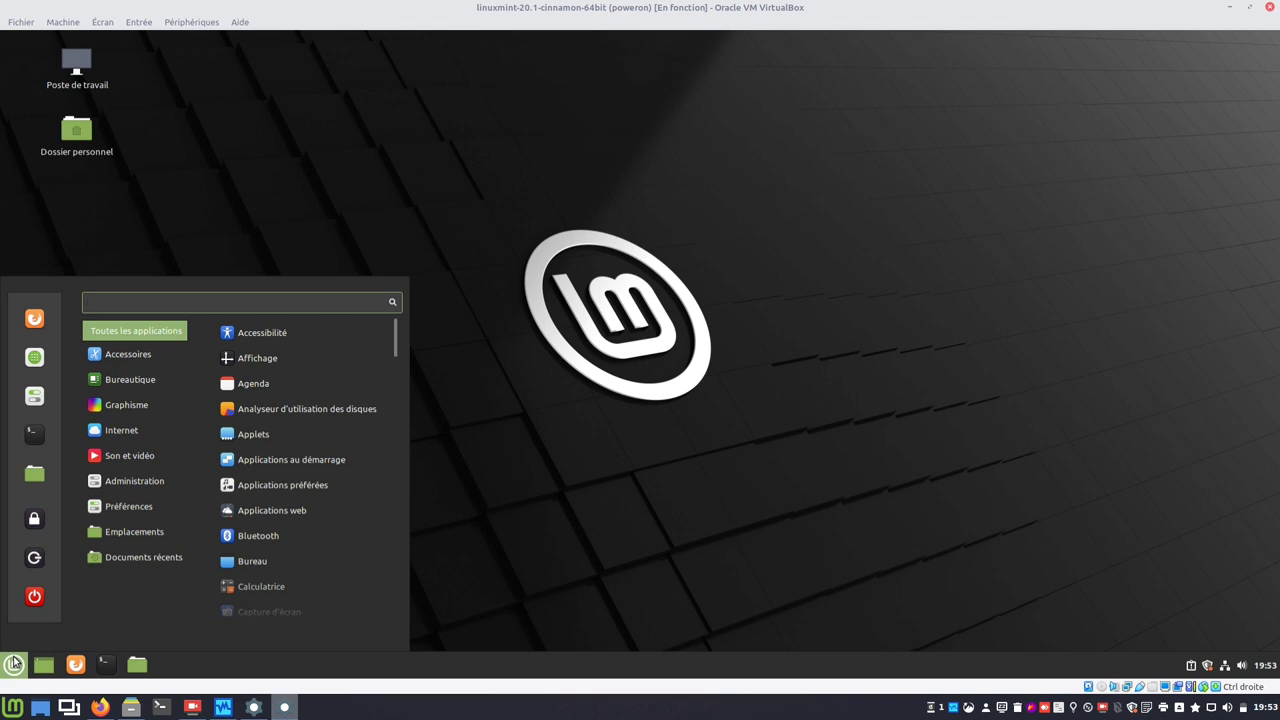
{"action": "type", "text": "not"}
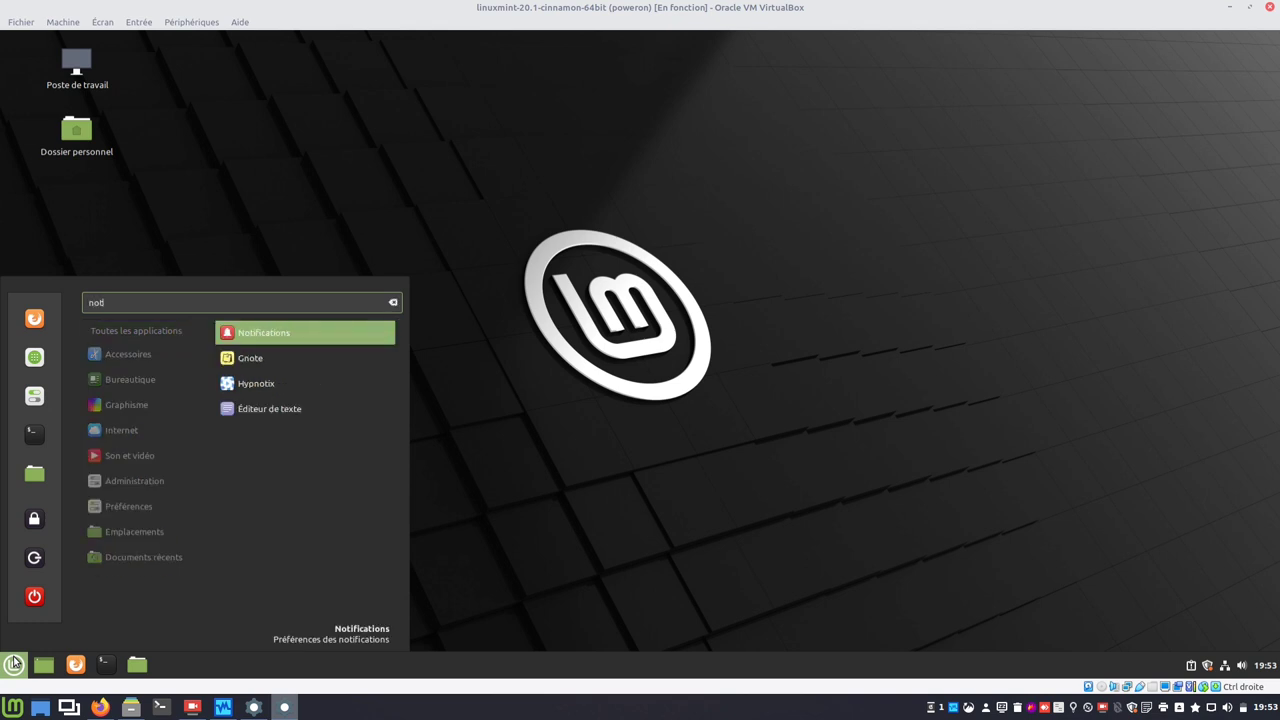
{"action": "type", "text": "e"}
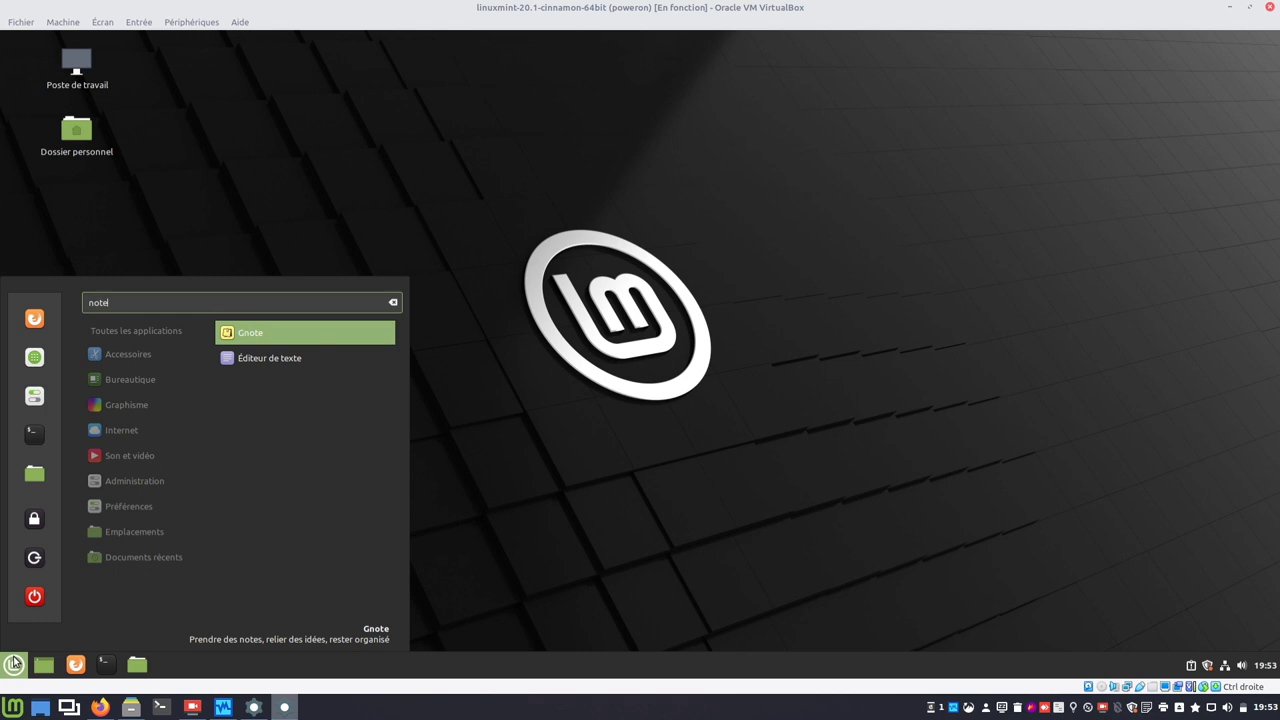
{"action": "key", "text": "Return"}
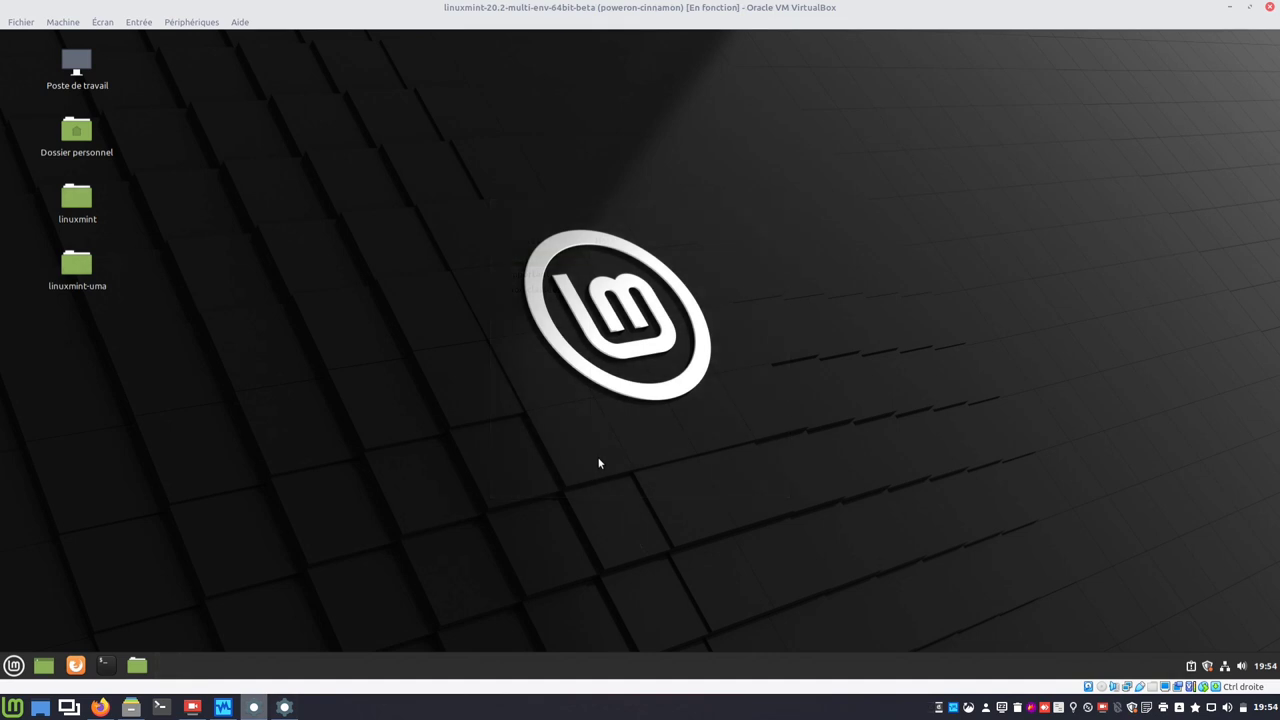
Search the installed applications for "note" and launch Notes in the Linux Mint 20.2 virtual machine.
{"action": "left_click", "coordinate": [15, 666]}
{"action": "type", "text": "note"}
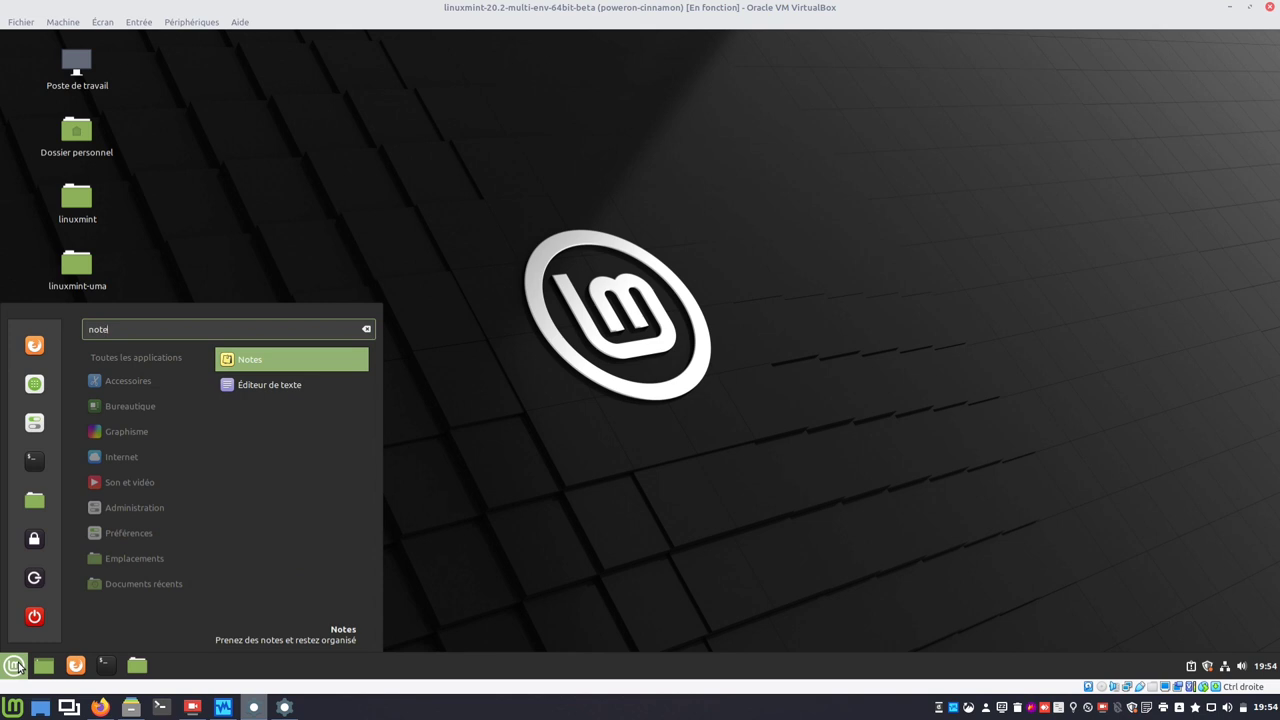
{"action": "key", "text": "Return"}
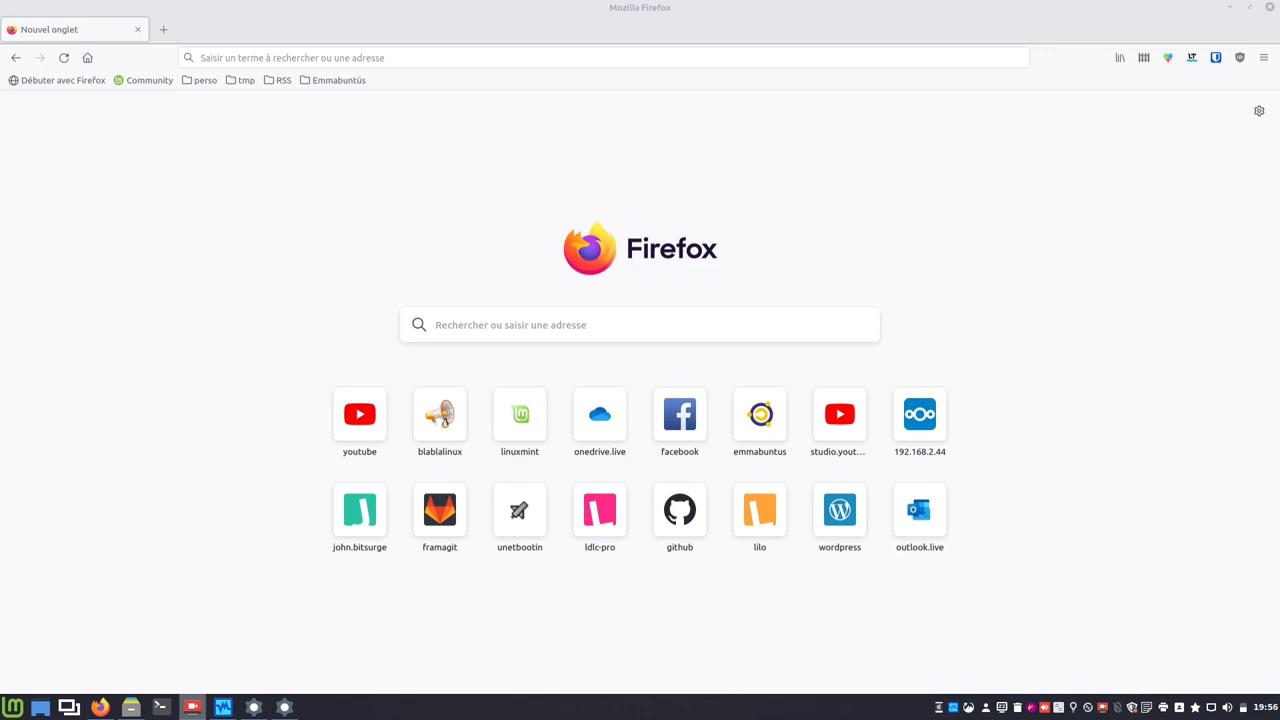
Search the web in Firefox for "spice cinnamon" and open the Cinnamon Spices website.
{"action": "left_click", "coordinate": [679, 325]}
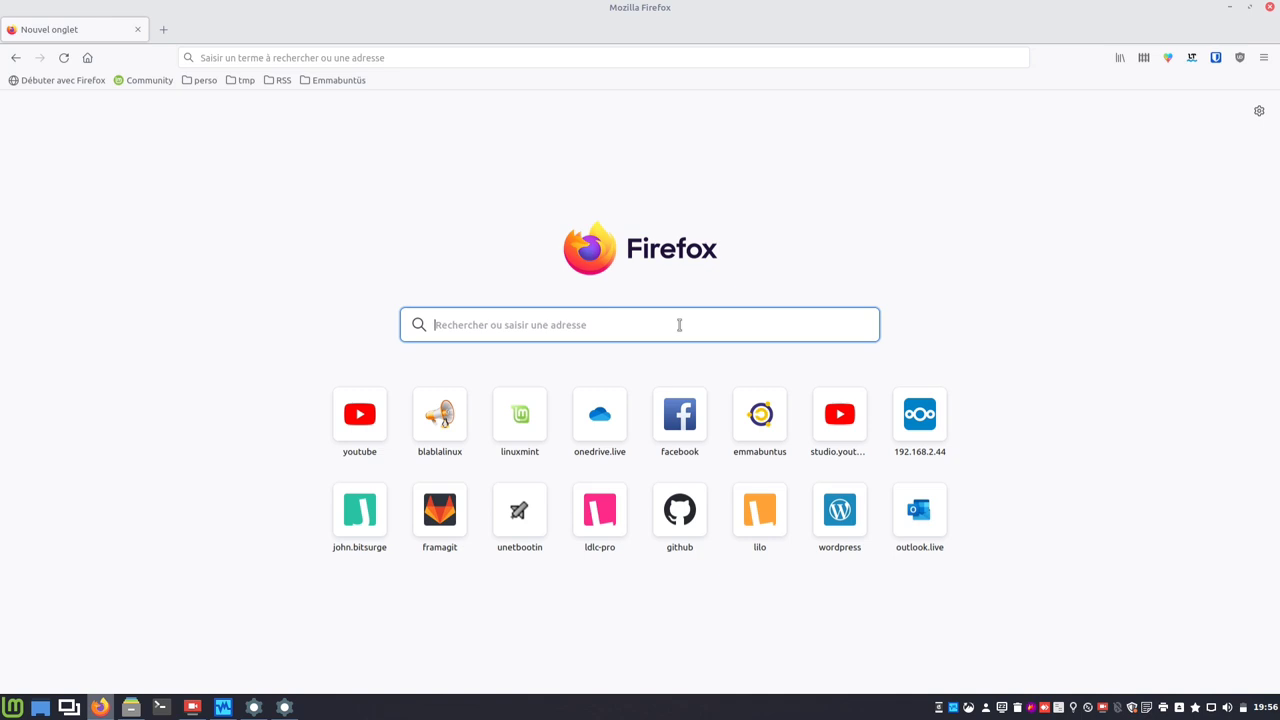
{"action": "type", "text": "spice ci"}
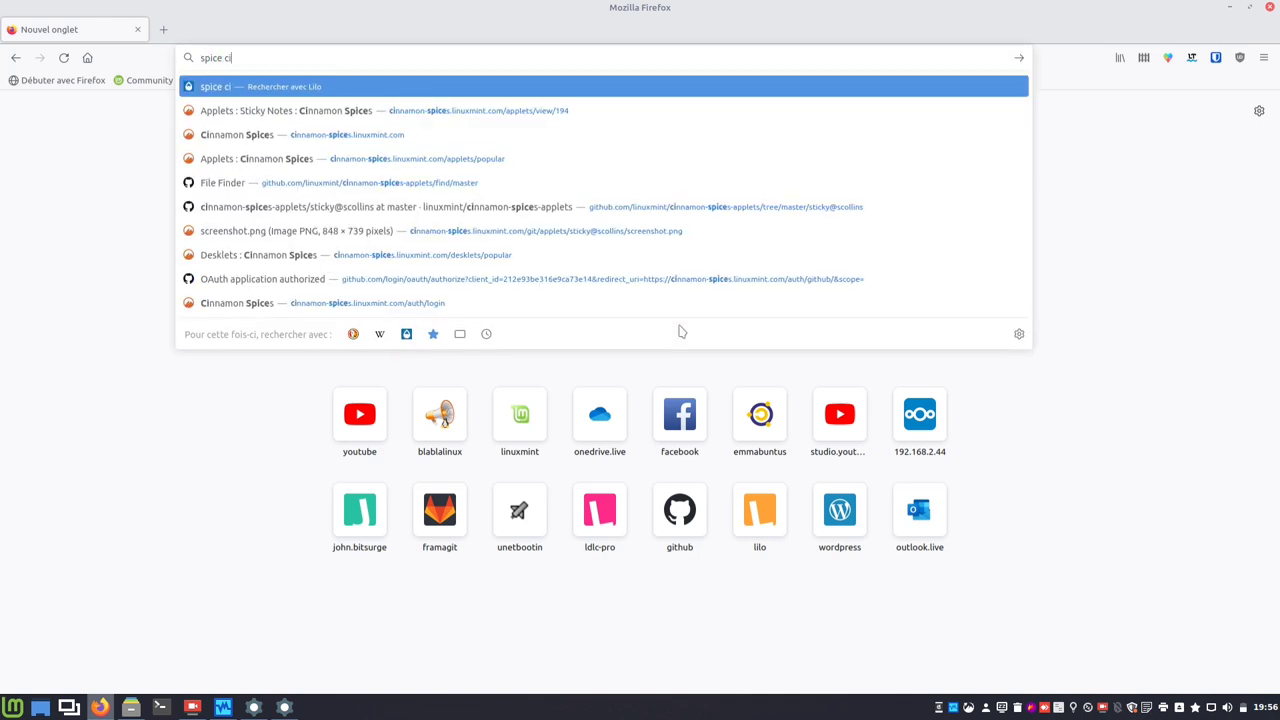
{"action": "type", "text": "nnamon"}
{"action": "key", "text": "Return"}
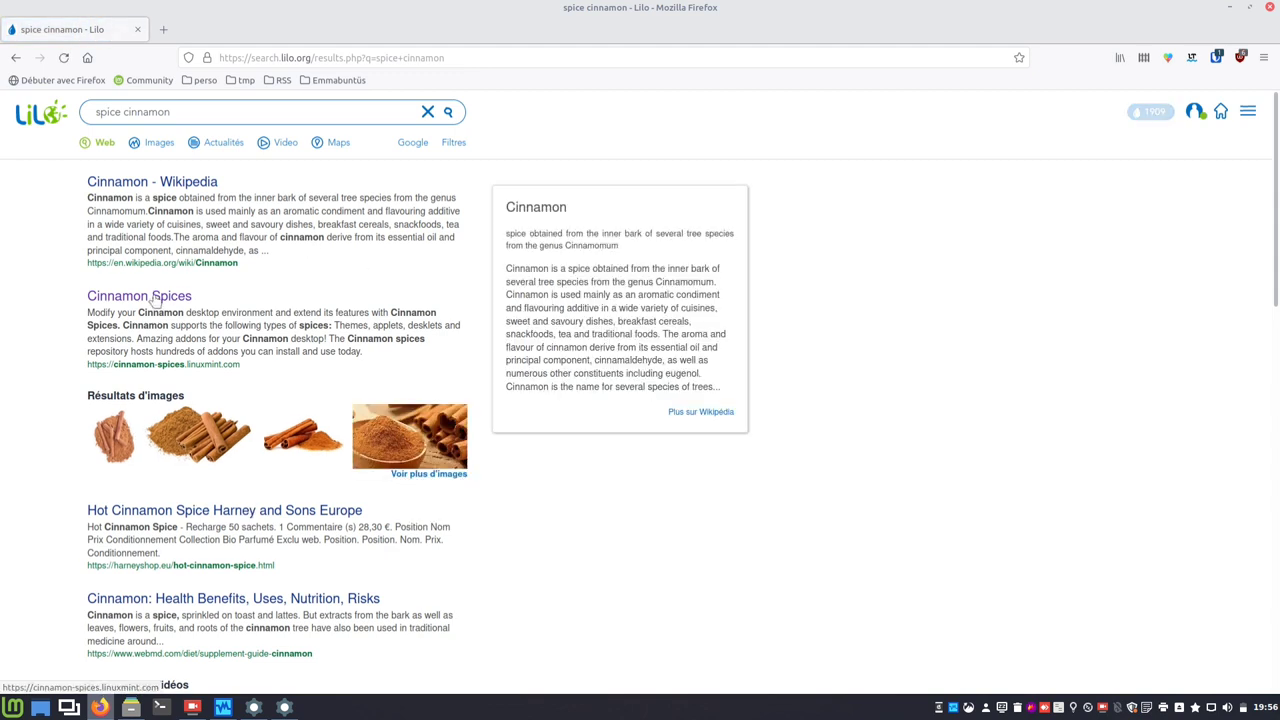
{"action": "left_click", "coordinate": [155, 298]}
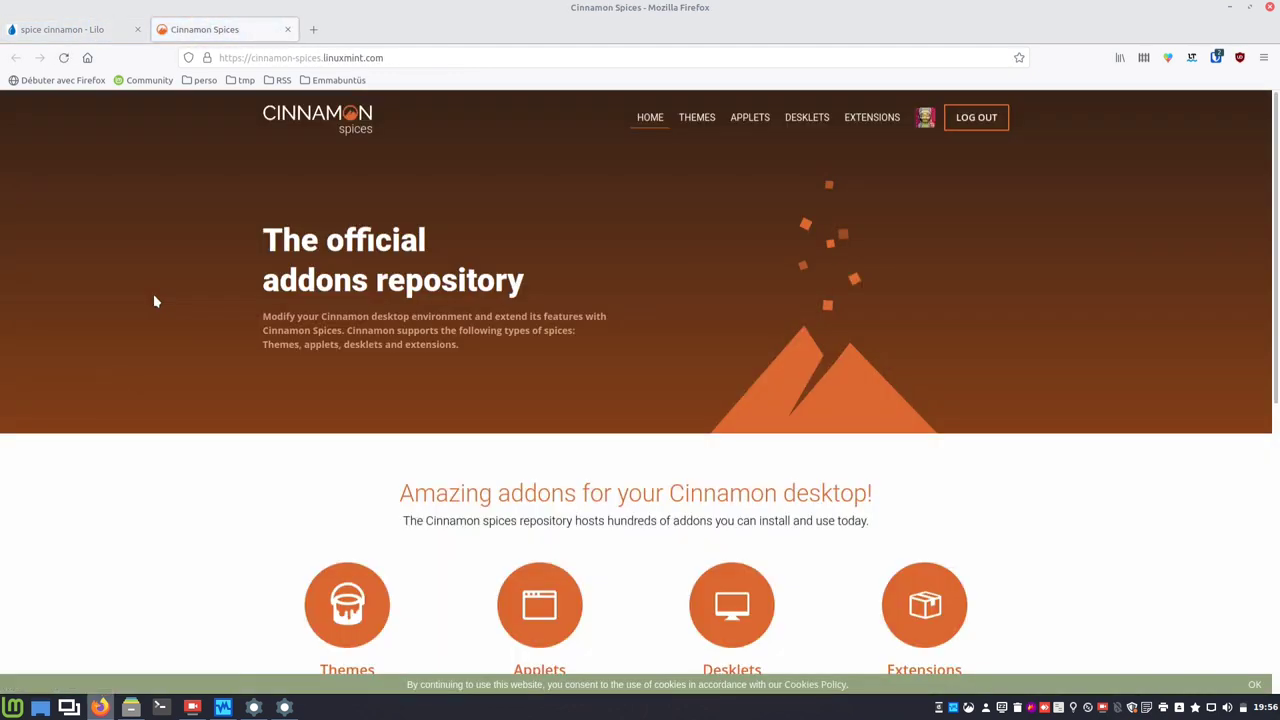
Search the Cinnamon applets for "stic", open the Sticky Notes page and examine its screenshot and README.
{"action": "scroll", "coordinate": [139, 343], "scroll_direction": "down", "scroll_amount": 2}
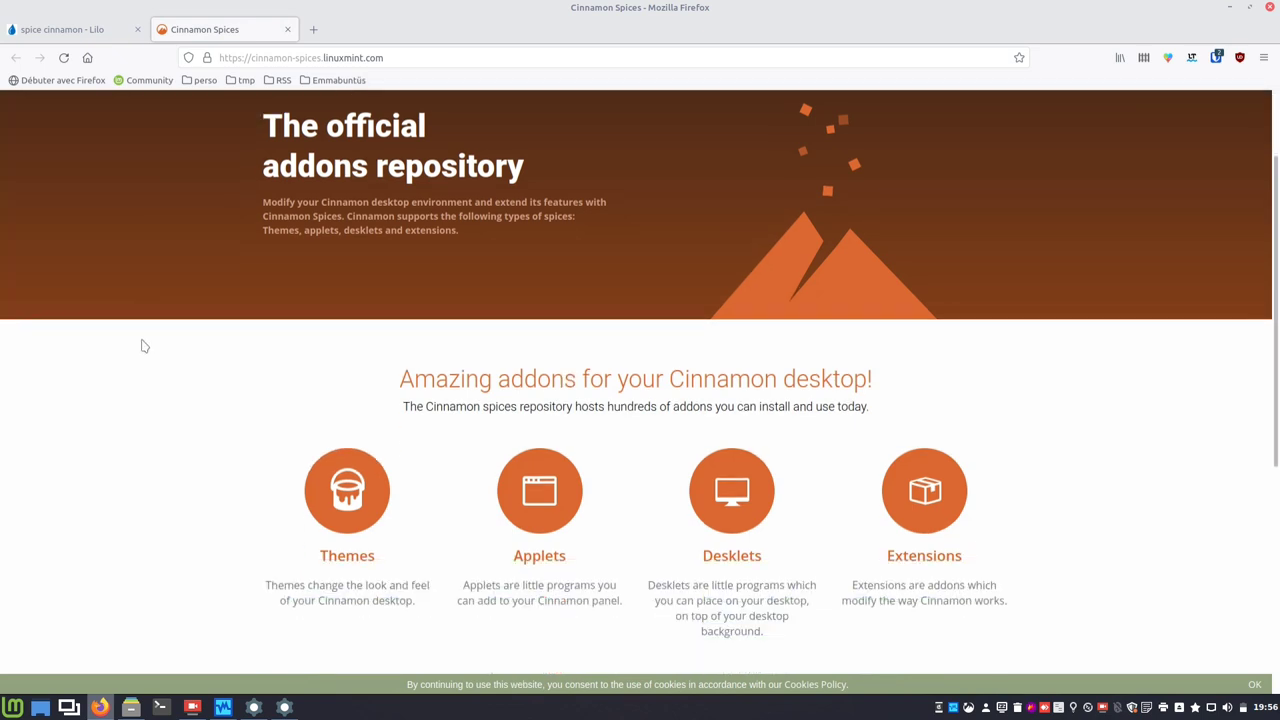
{"action": "left_click", "coordinate": [533, 472]}
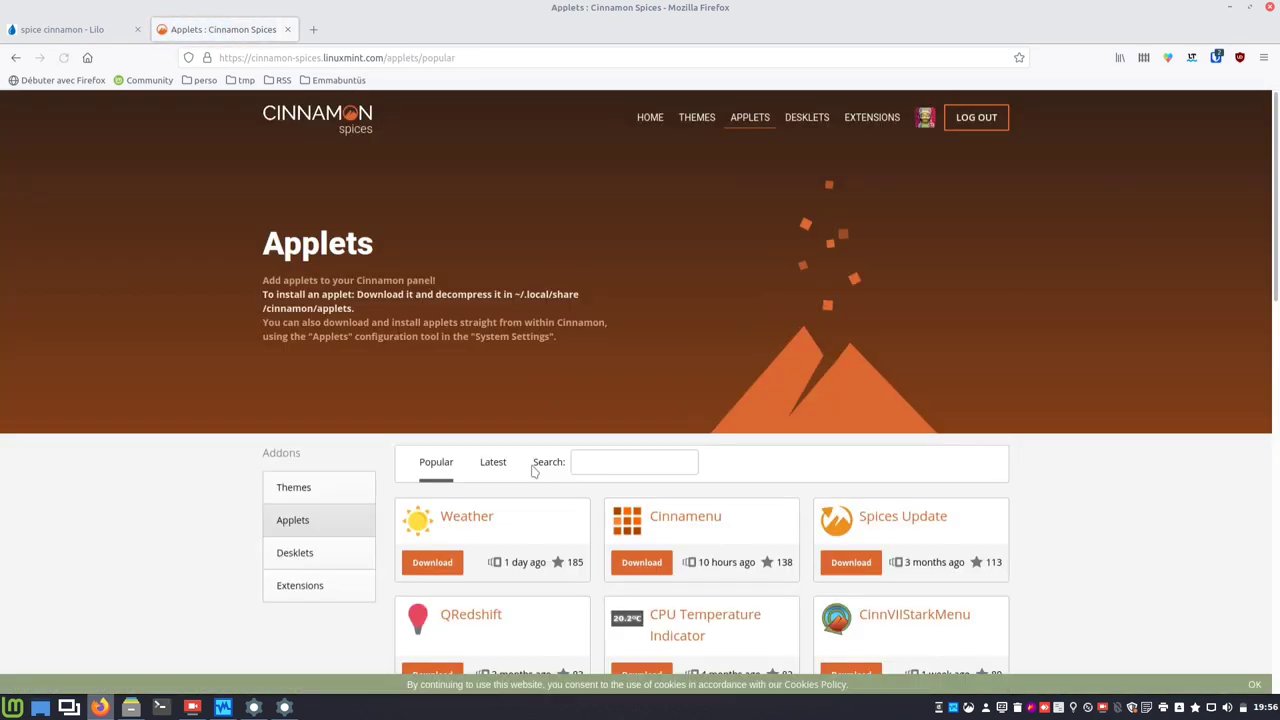
{"action": "left_click", "coordinate": [604, 460]}
{"action": "type", "text": "stic"}
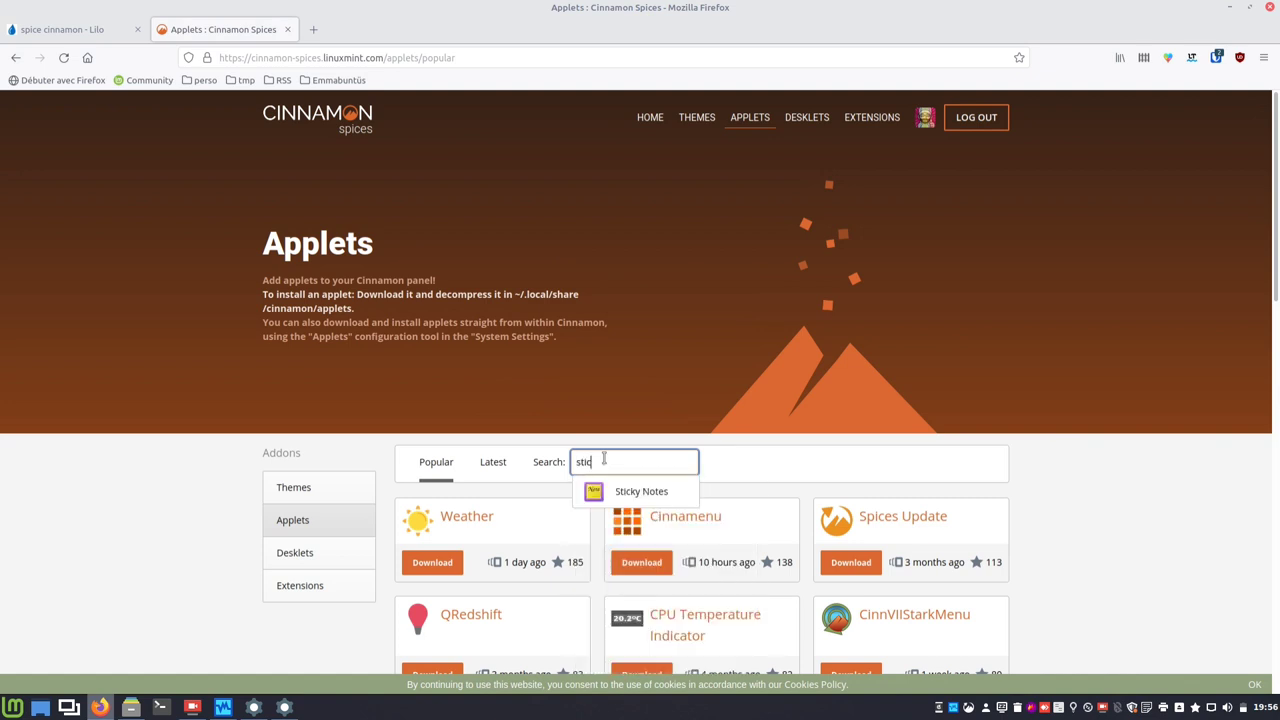
{"action": "left_click", "coordinate": [632, 491]}
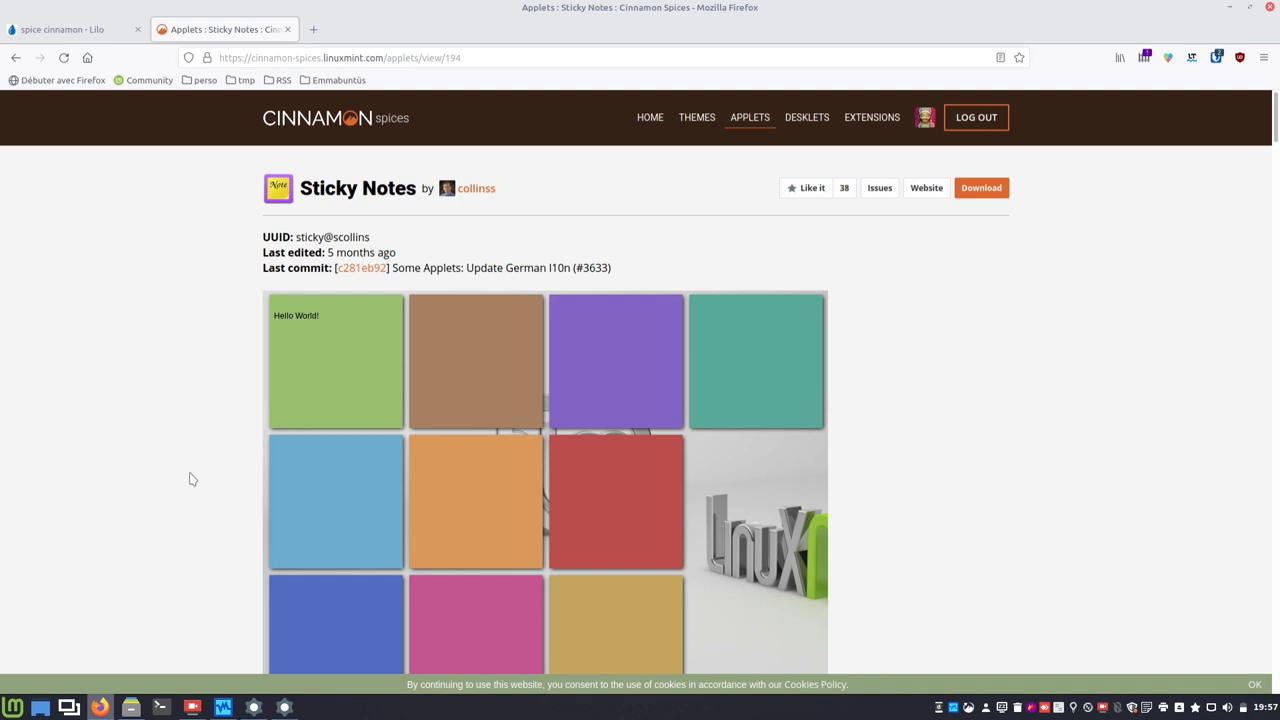
{"action": "scroll", "coordinate": [192, 479], "scroll_direction": "down", "scroll_amount": 2}
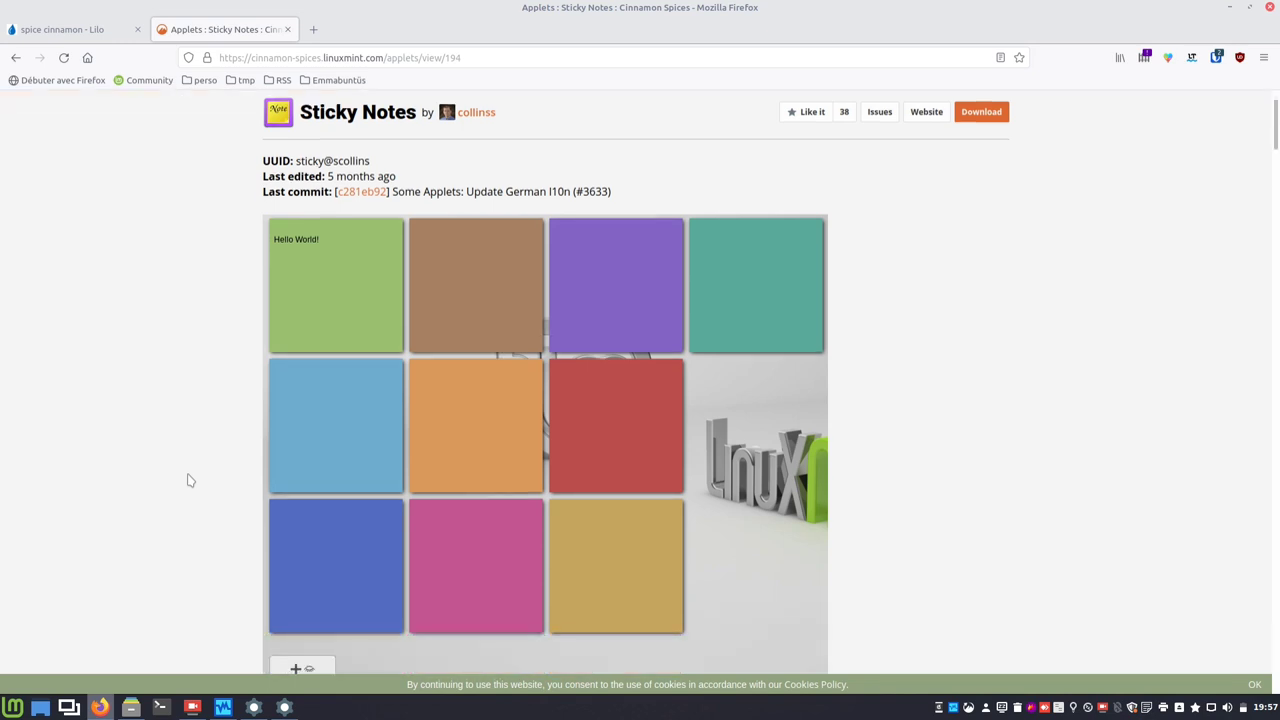
{"action": "scroll", "coordinate": [190, 480], "scroll_direction": "down", "scroll_amount": 3}
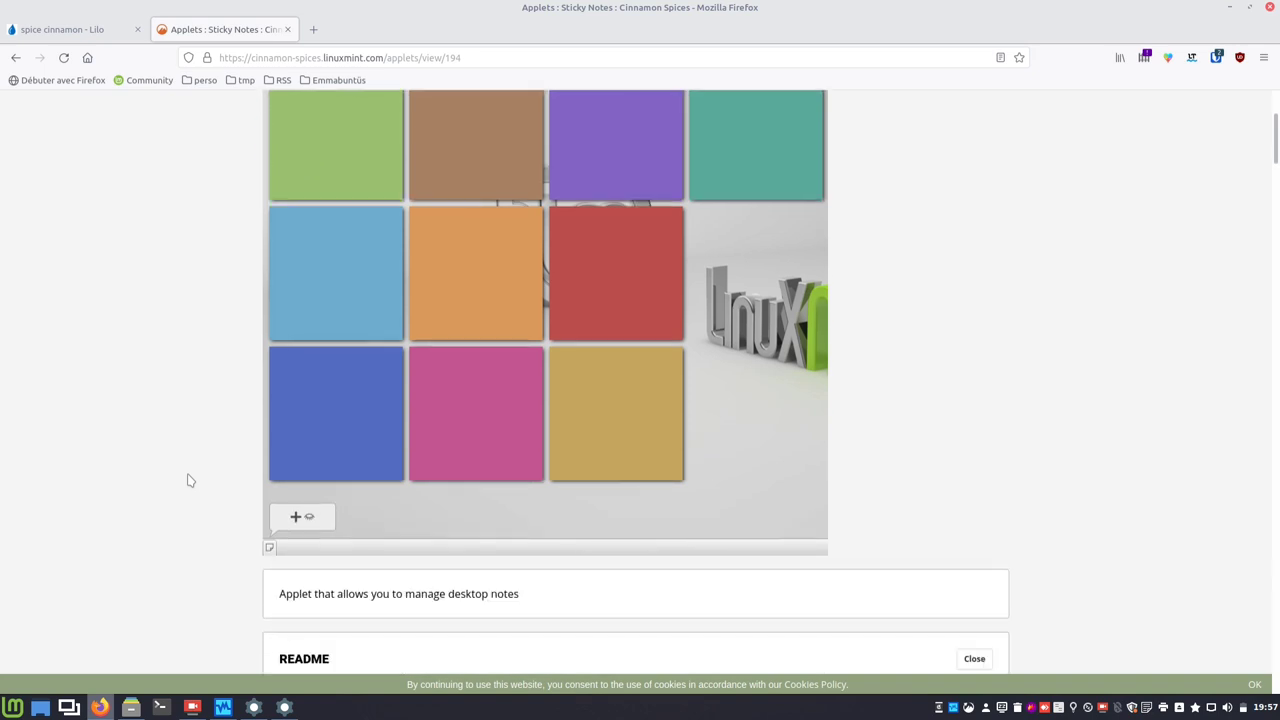
{"action": "scroll", "coordinate": [190, 480], "scroll_direction": "down", "scroll_amount": 3}
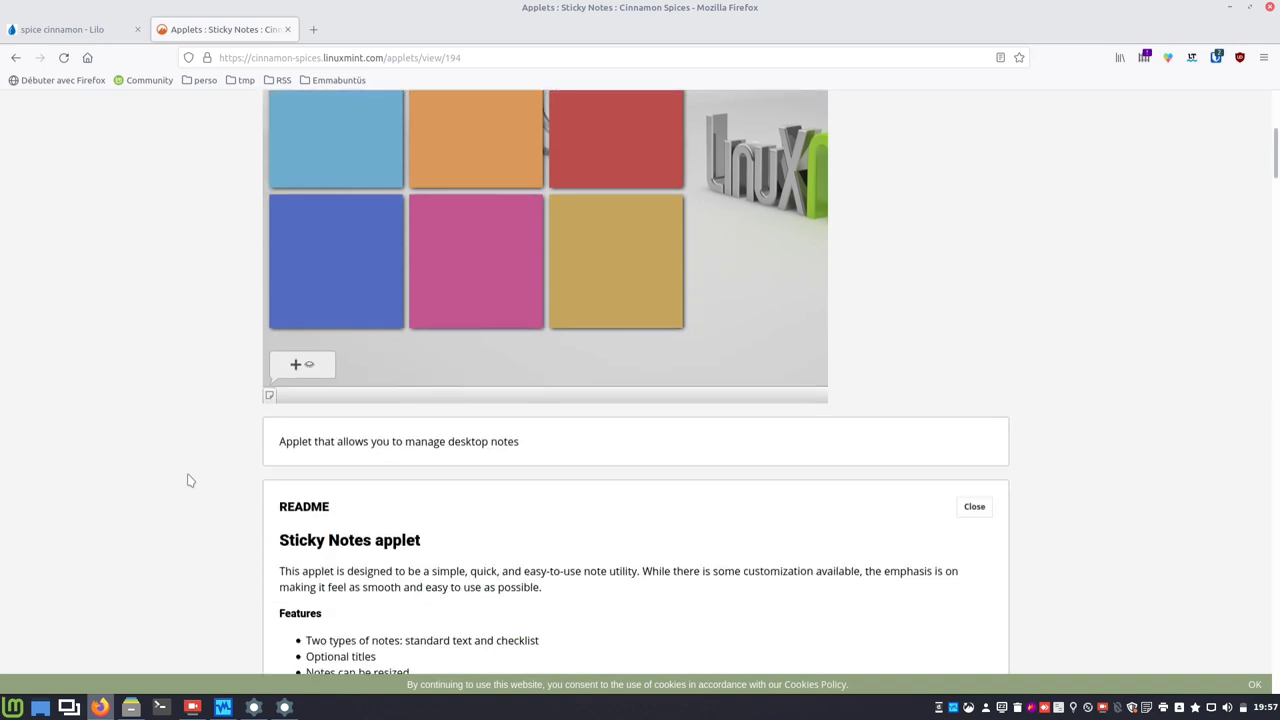
{"action": "scroll", "coordinate": [190, 480], "scroll_direction": "down", "scroll_amount": 3}
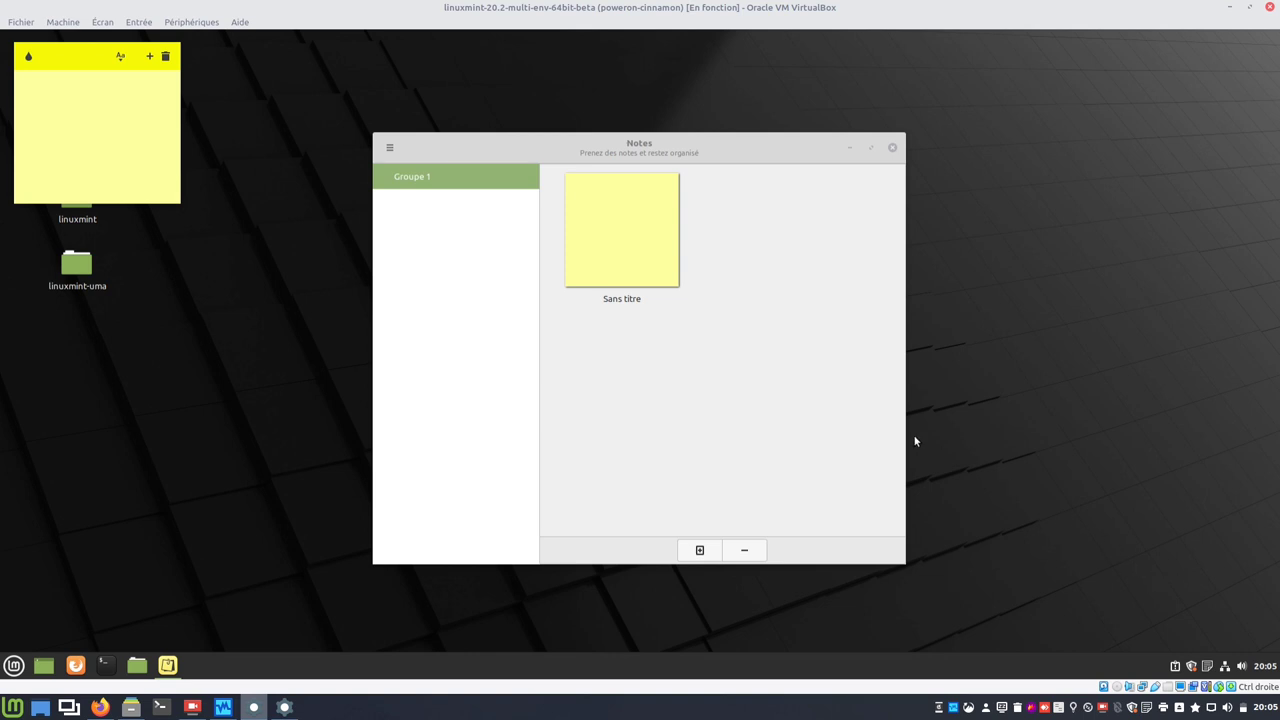
Open the preferences of Notes in the Linux Mint 20.2 virtual machine and switch the notification icon off and back on.
{"action": "left_click", "coordinate": [391, 149]}
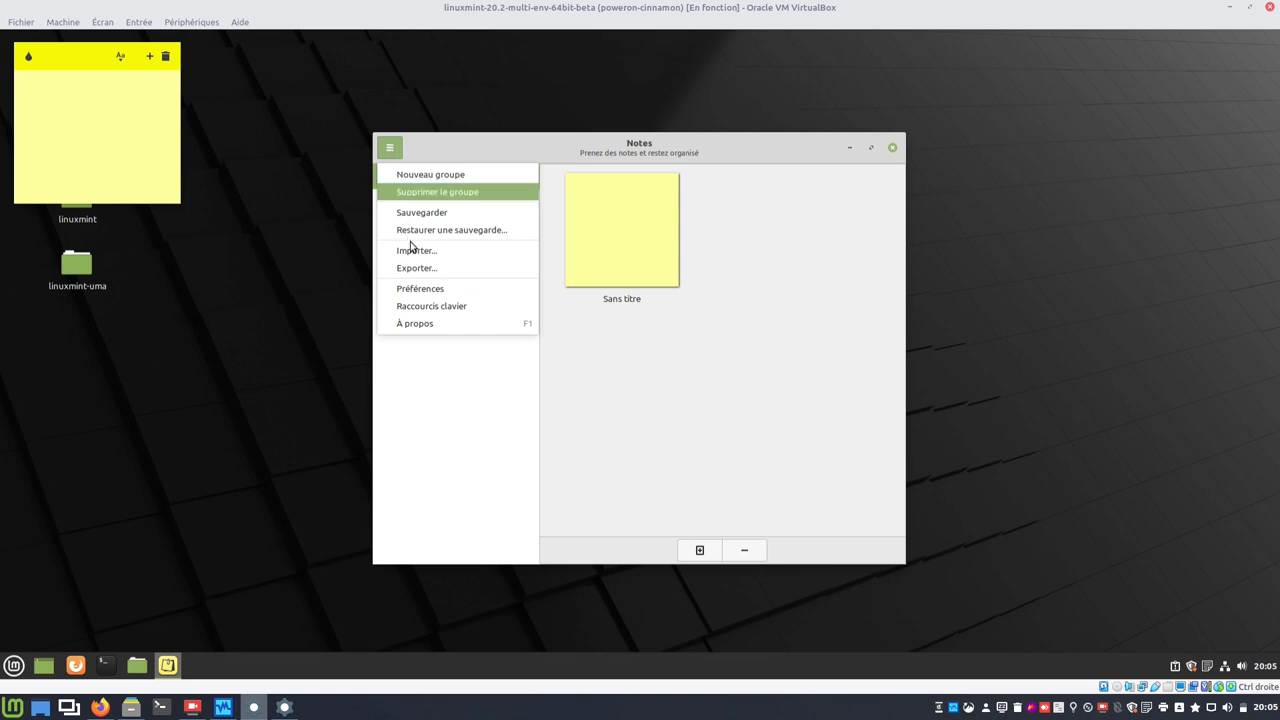
{"action": "left_click", "coordinate": [415, 289]}
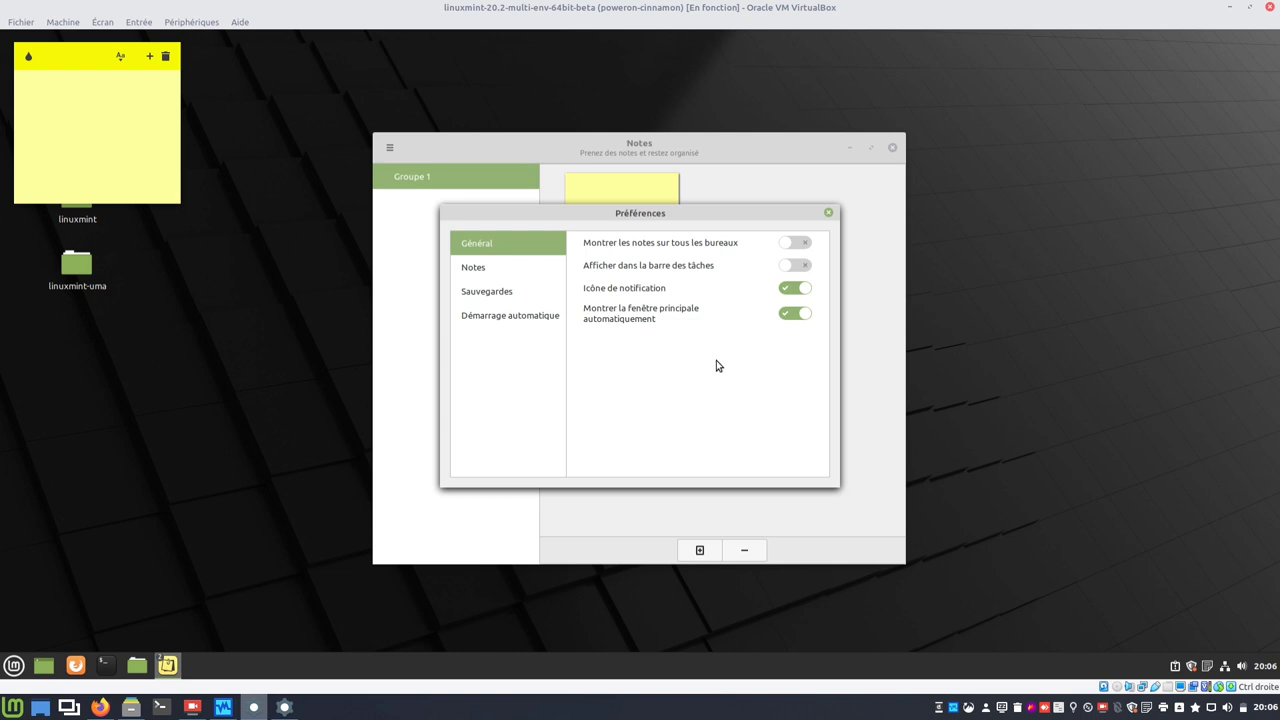
{"action": "left_click", "coordinate": [795, 288]}
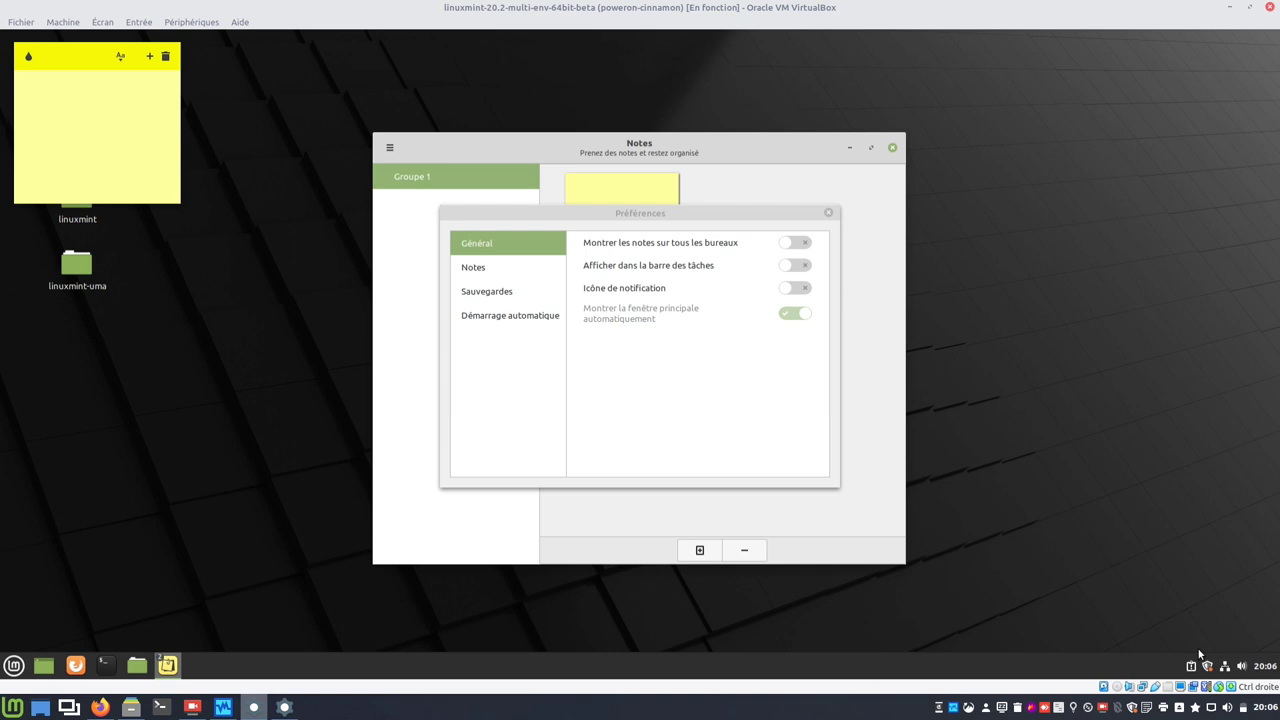
{"action": "left_click", "coordinate": [806, 290]}
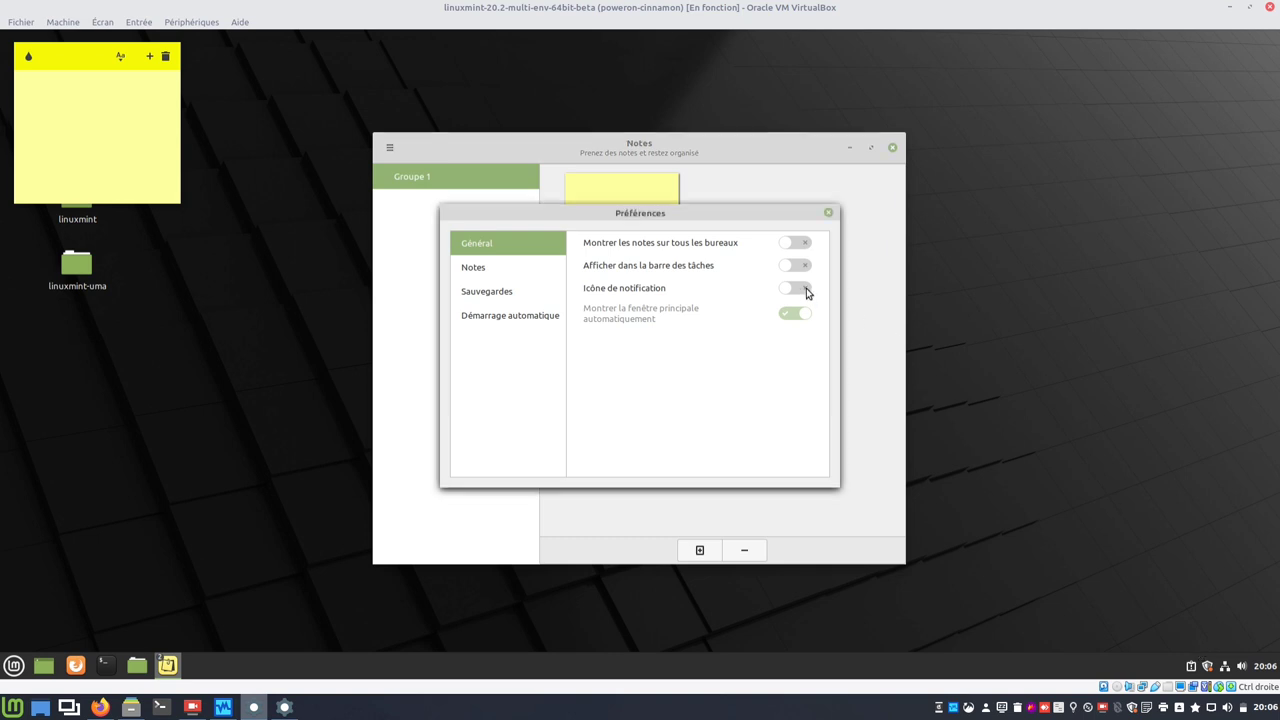
{"action": "left_click", "coordinate": [806, 290]}
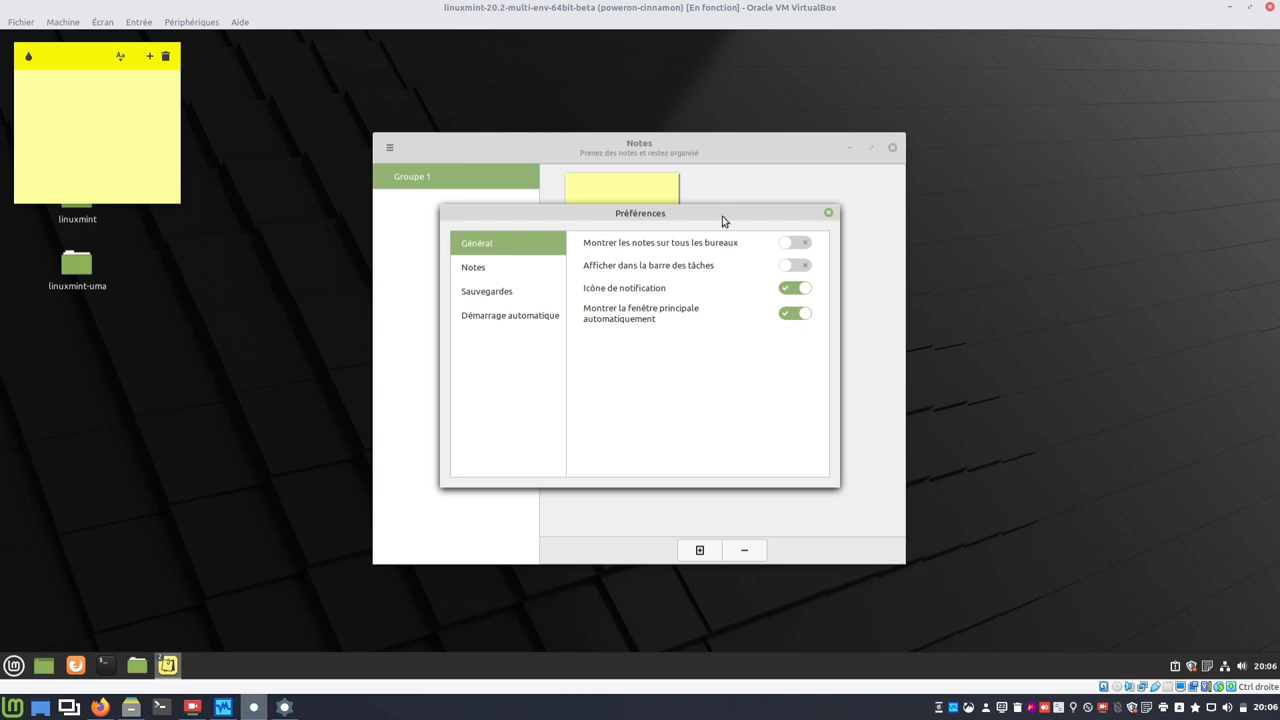
Move the preferences window clear of the Notes window and set the default note colour to Vert.
{"action": "left_click_drag", "start_coordinate": [723, 216], "coordinate": [1123, 373]}
{"action": "left_click", "coordinate": [730, 157]}
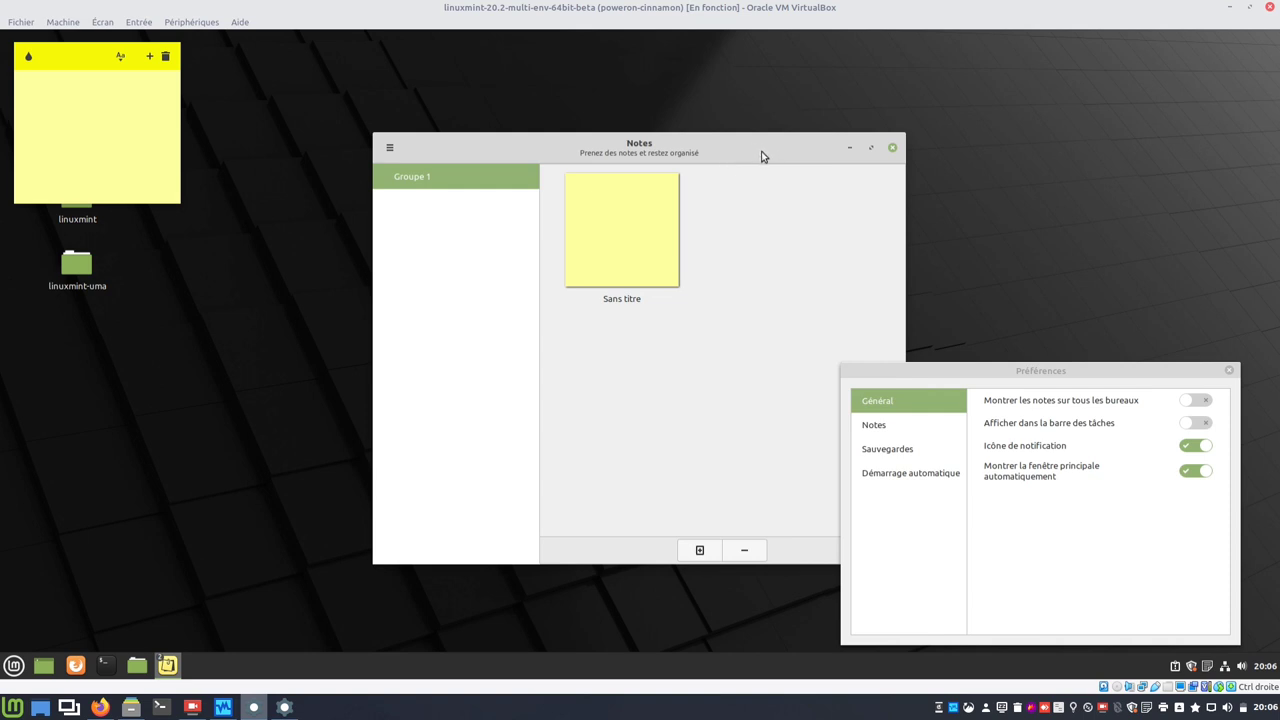
{"action": "left_click", "coordinate": [888, 424]}
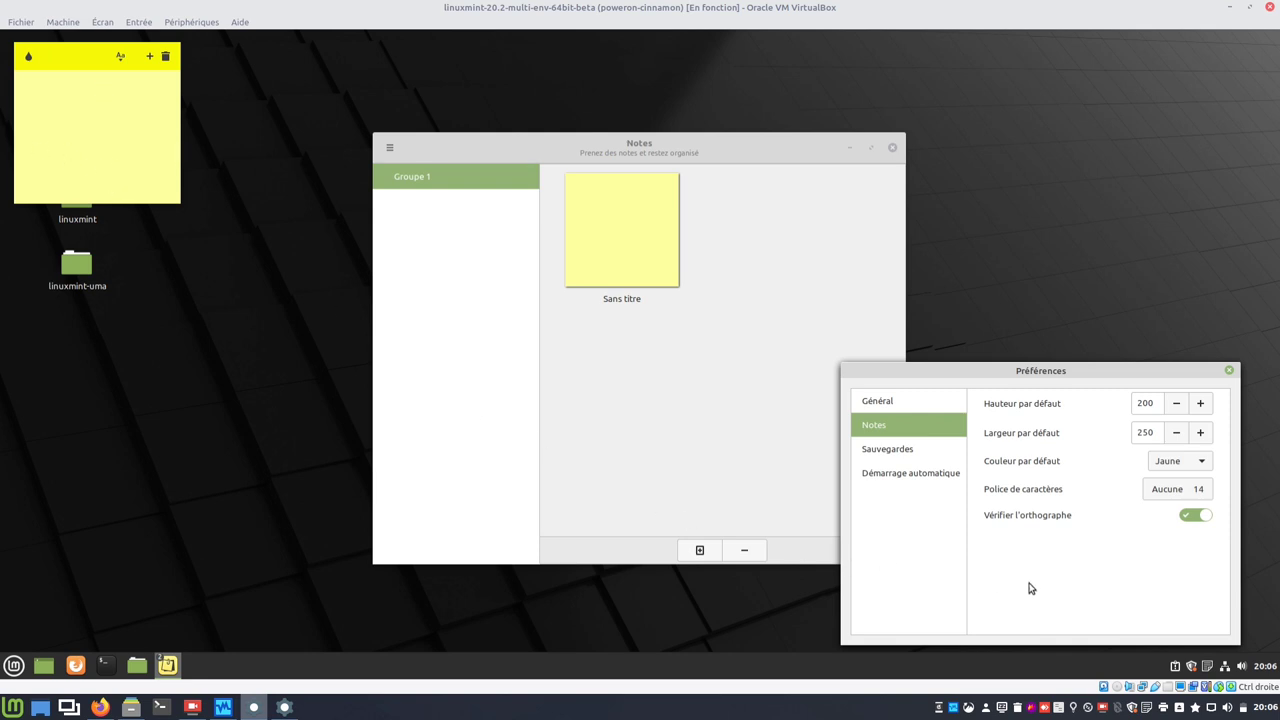
{"action": "left_click", "coordinate": [1174, 463]}
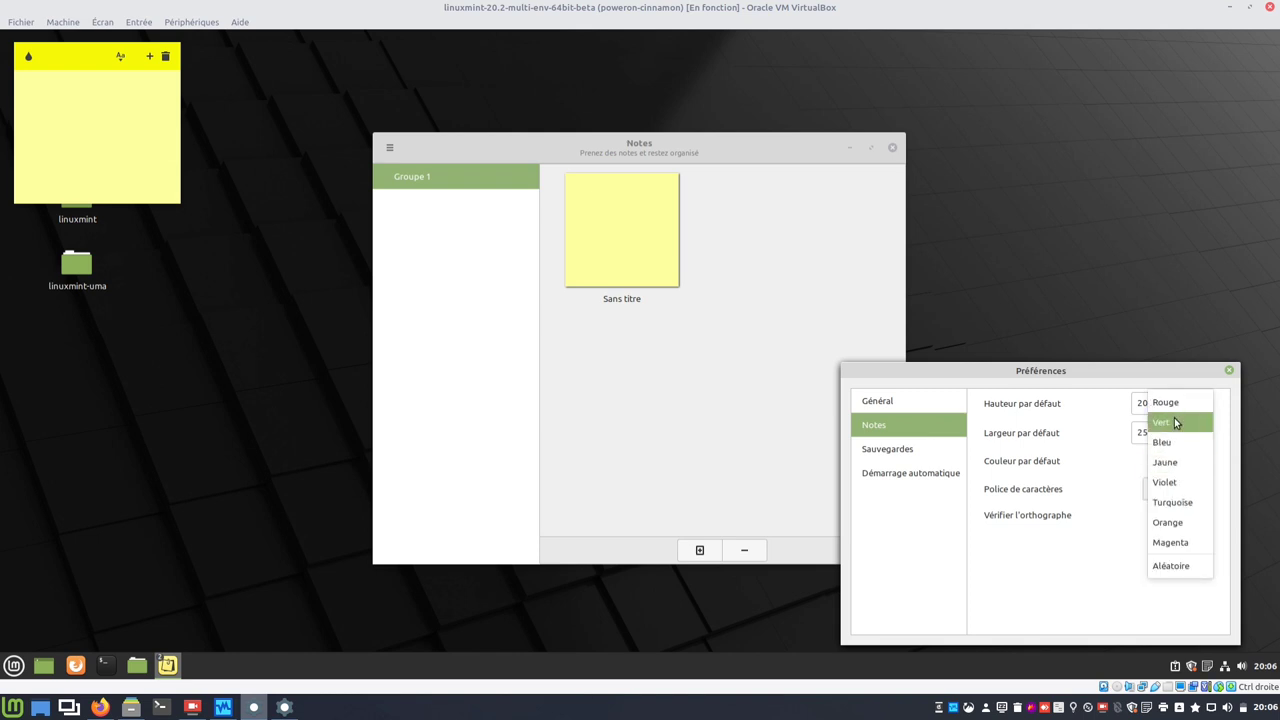
{"action": "left_click", "coordinate": [1176, 422]}
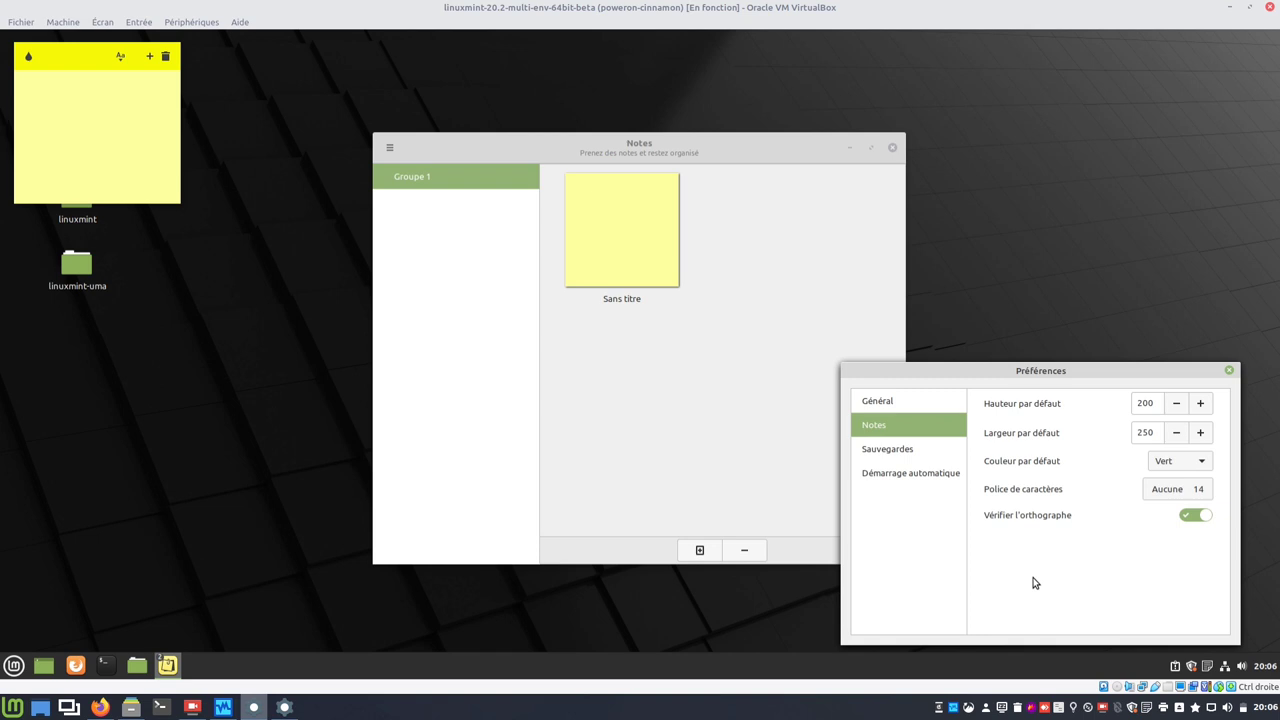
Search the fonts for "ubuntu" and set the note font to Ubuntu Regular.
{"action": "left_click", "coordinate": [1156, 498]}
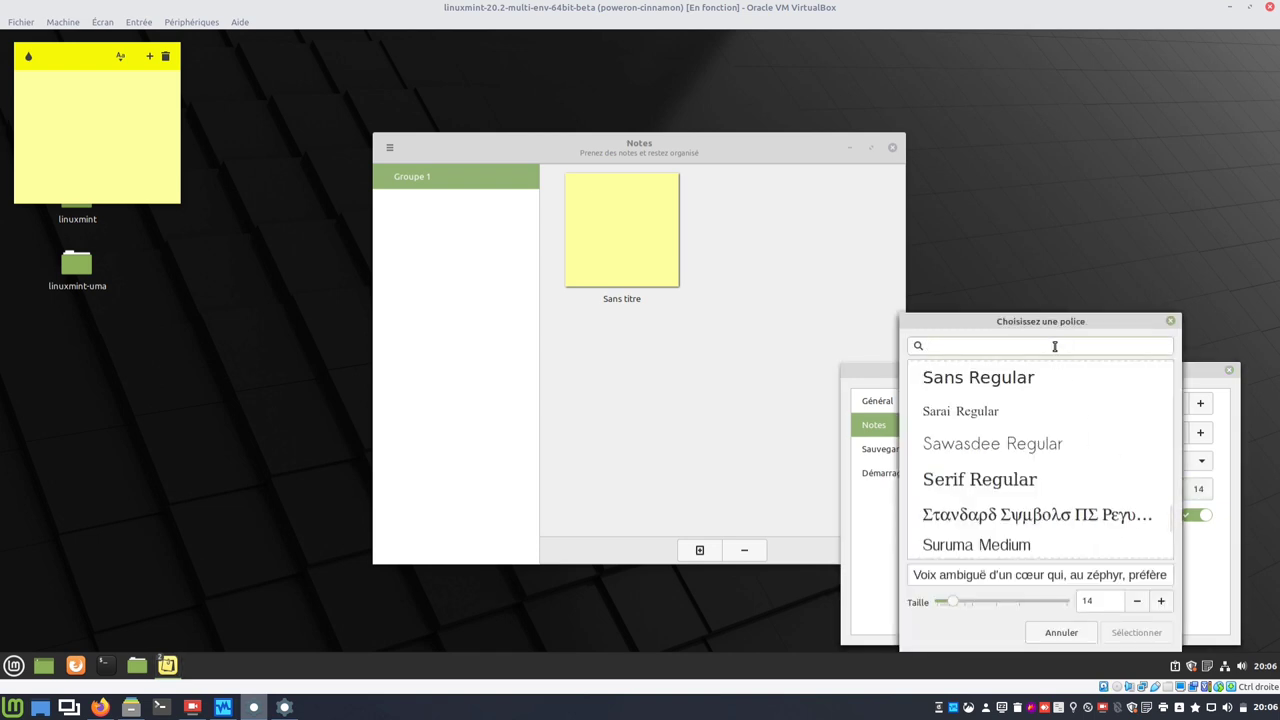
{"action": "type", "text": "ubuntu"}
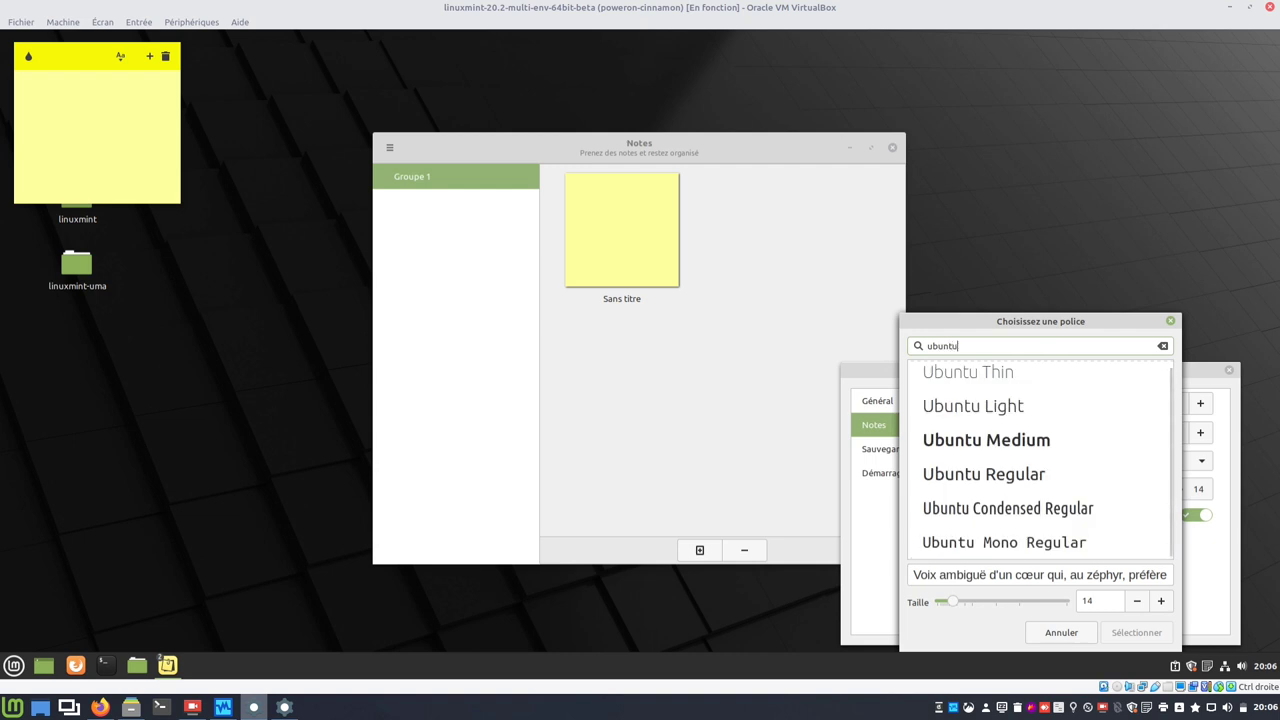
{"action": "left_click", "coordinate": [1040, 478]}
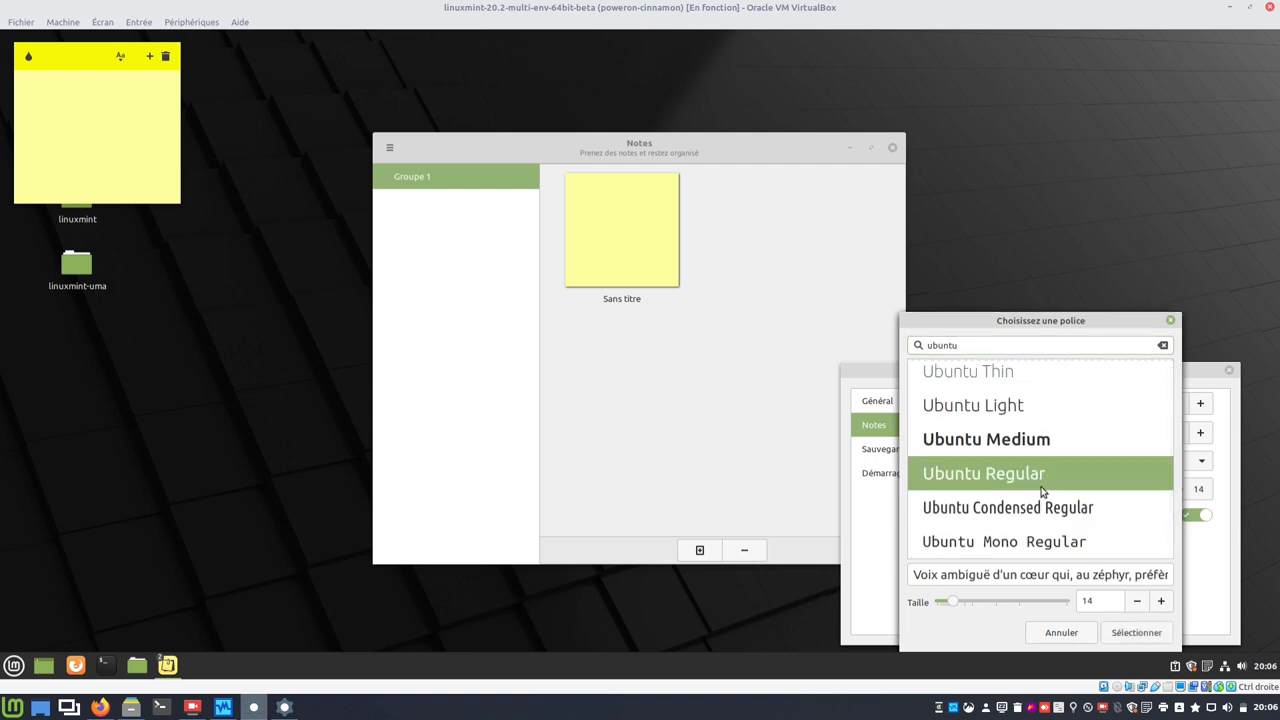
{"action": "left_click", "coordinate": [1142, 630]}
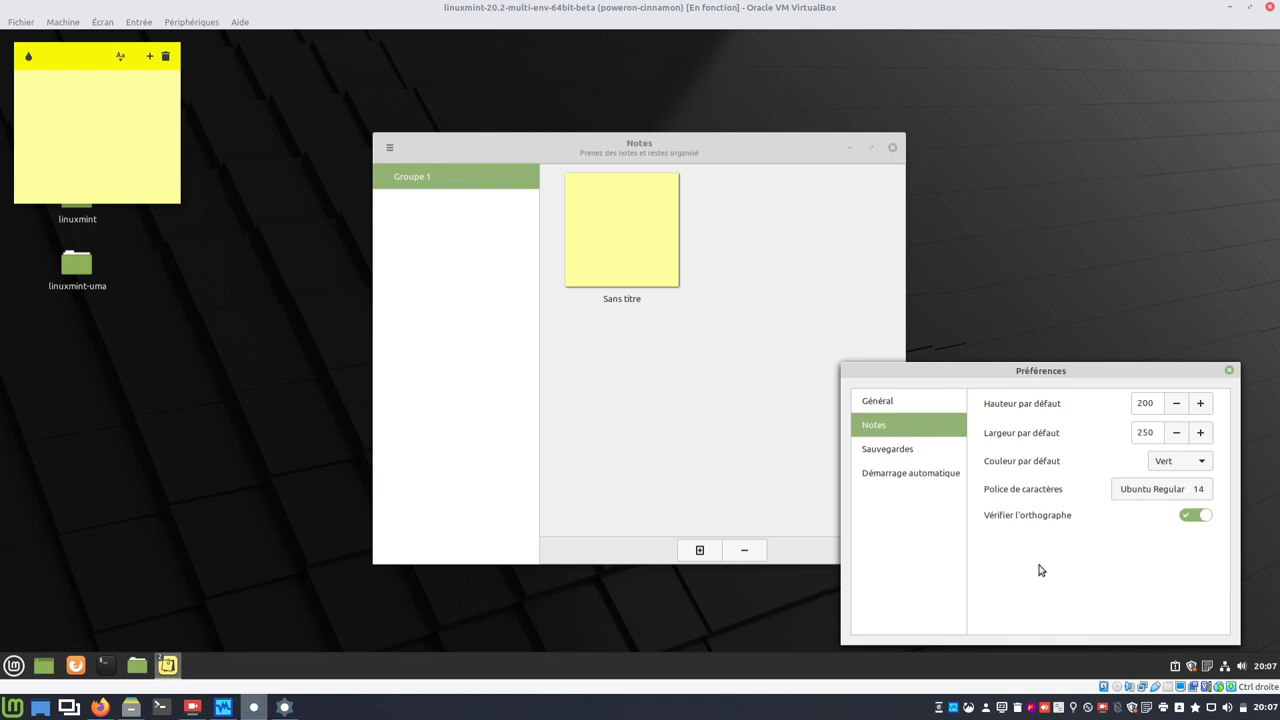
Enable automatic backups and automatic startup for Notes, and close the preferences.
{"action": "left_click", "coordinate": [880, 455]}
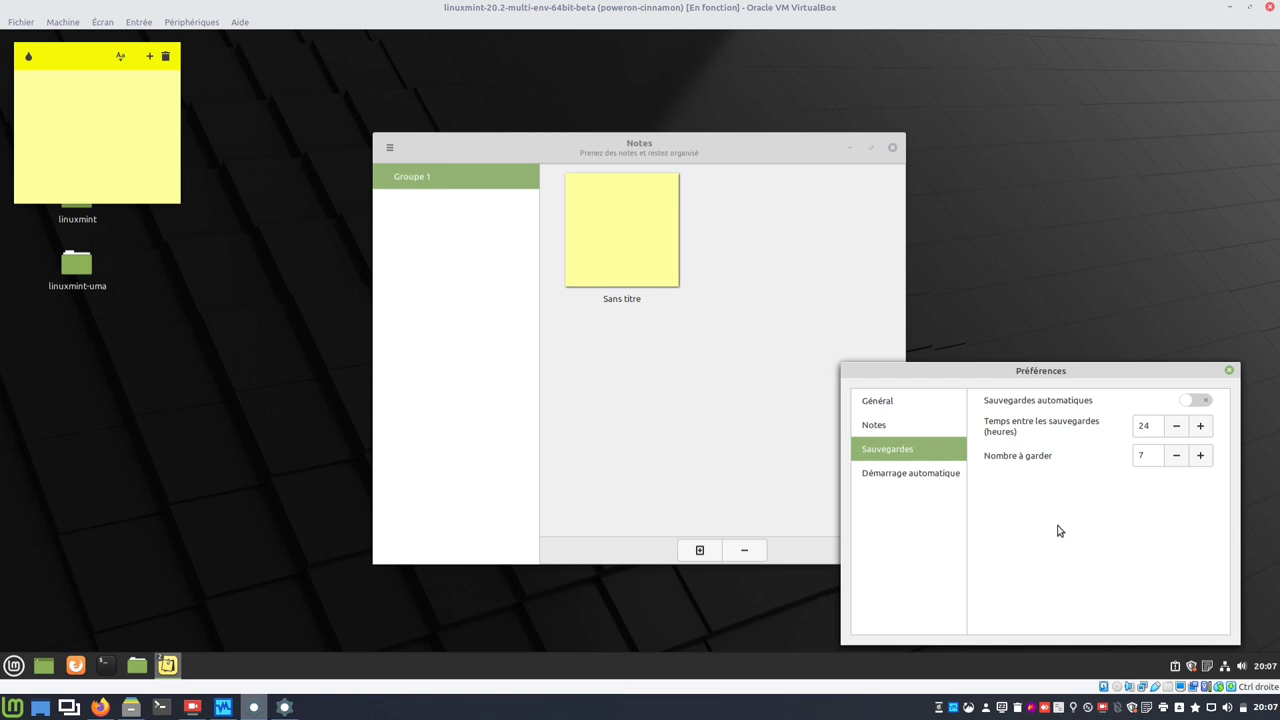
{"action": "left_click", "coordinate": [1190, 401]}
{"action": "left_click", "coordinate": [944, 474]}
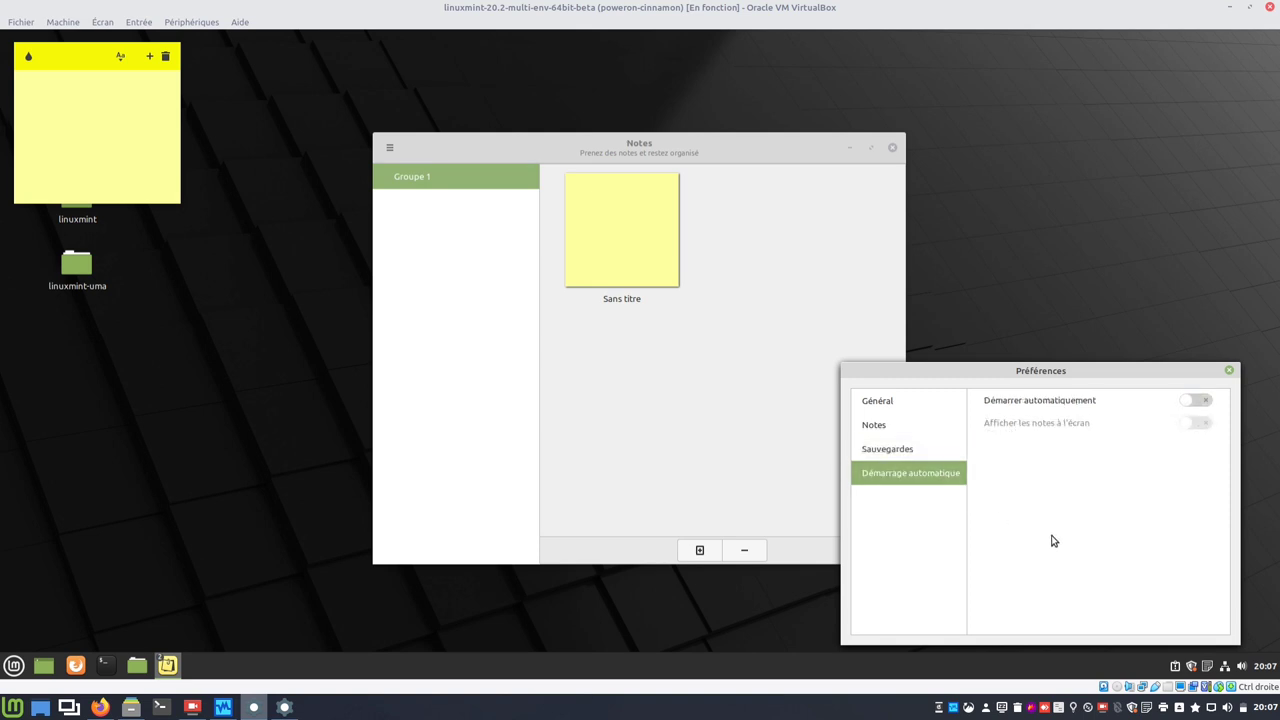
{"action": "left_click", "coordinate": [1185, 402]}
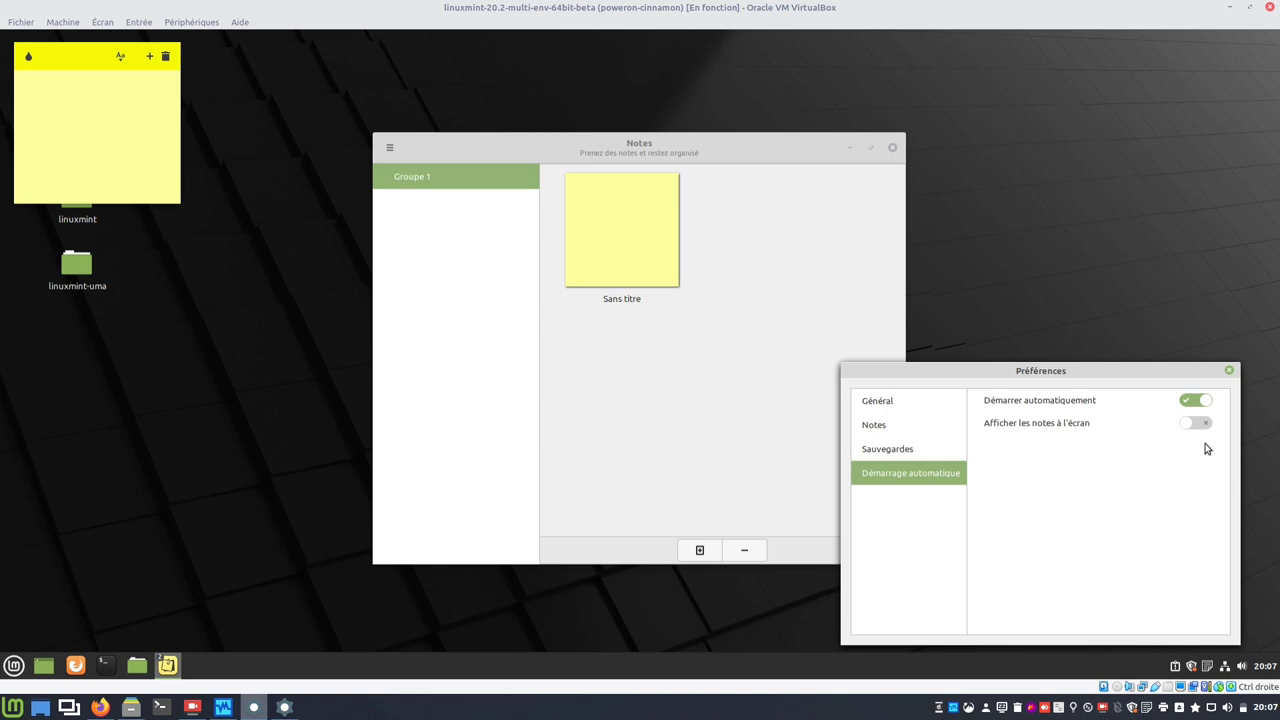
{"action": "left_click", "coordinate": [1229, 371]}
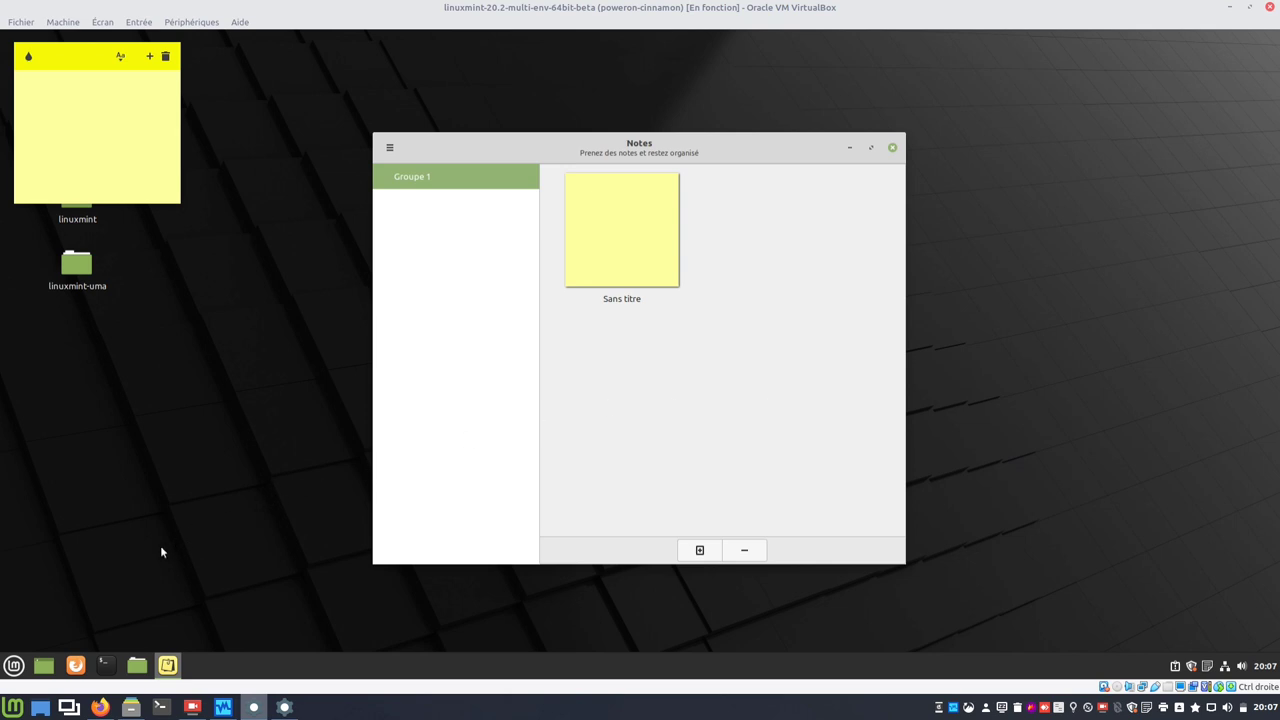
Restart the Linux Mint virtual machine from its session options.
{"action": "left_click", "coordinate": [13, 665]}
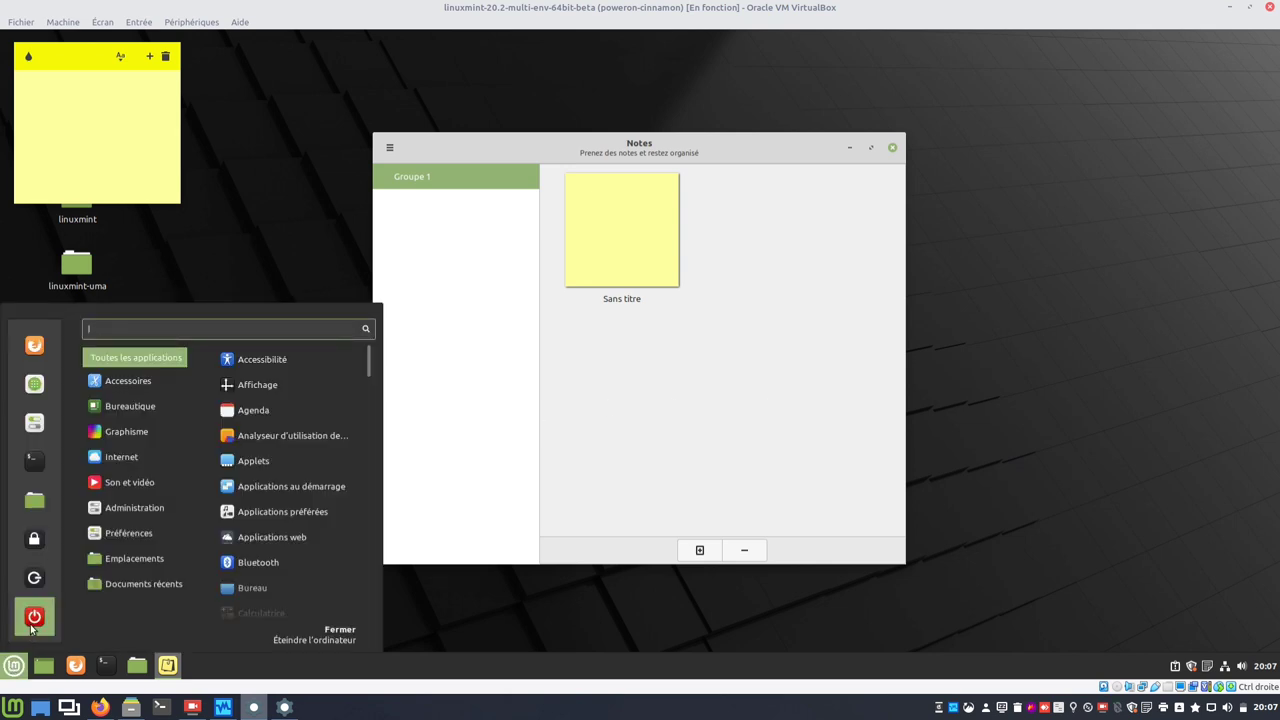
{"action": "left_click", "coordinate": [31, 614]}
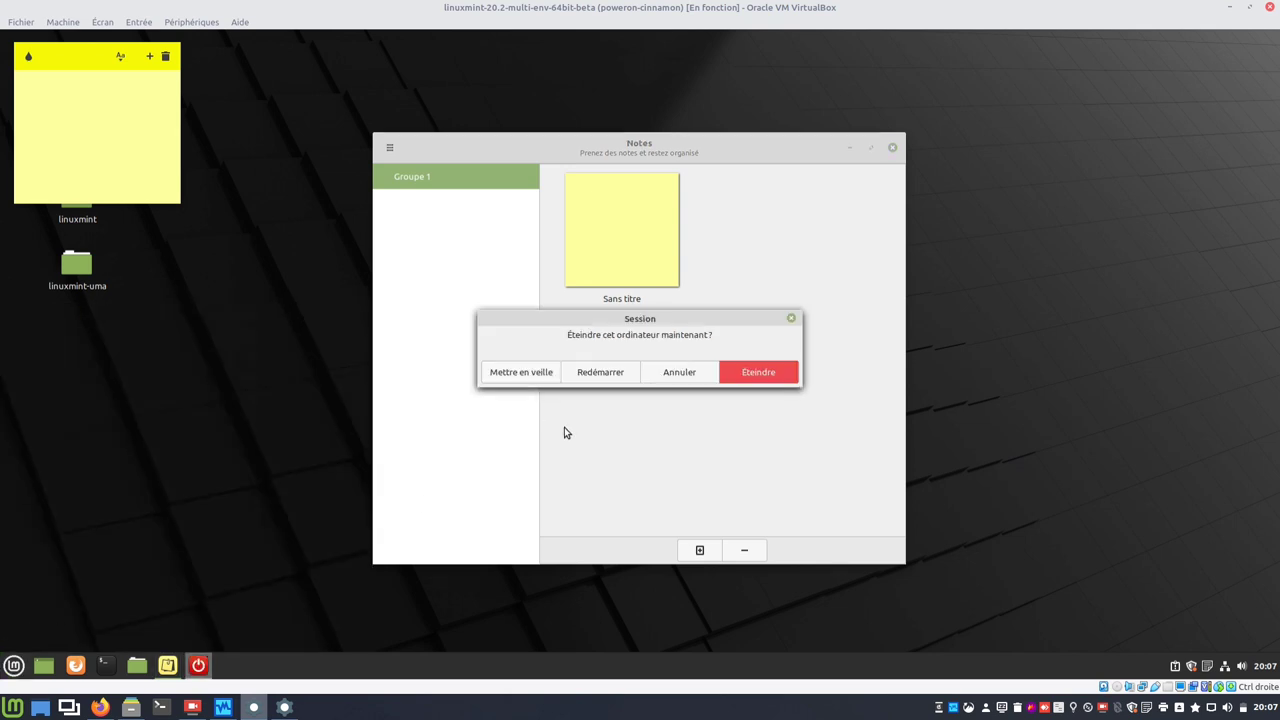
{"action": "left_click", "coordinate": [603, 376]}
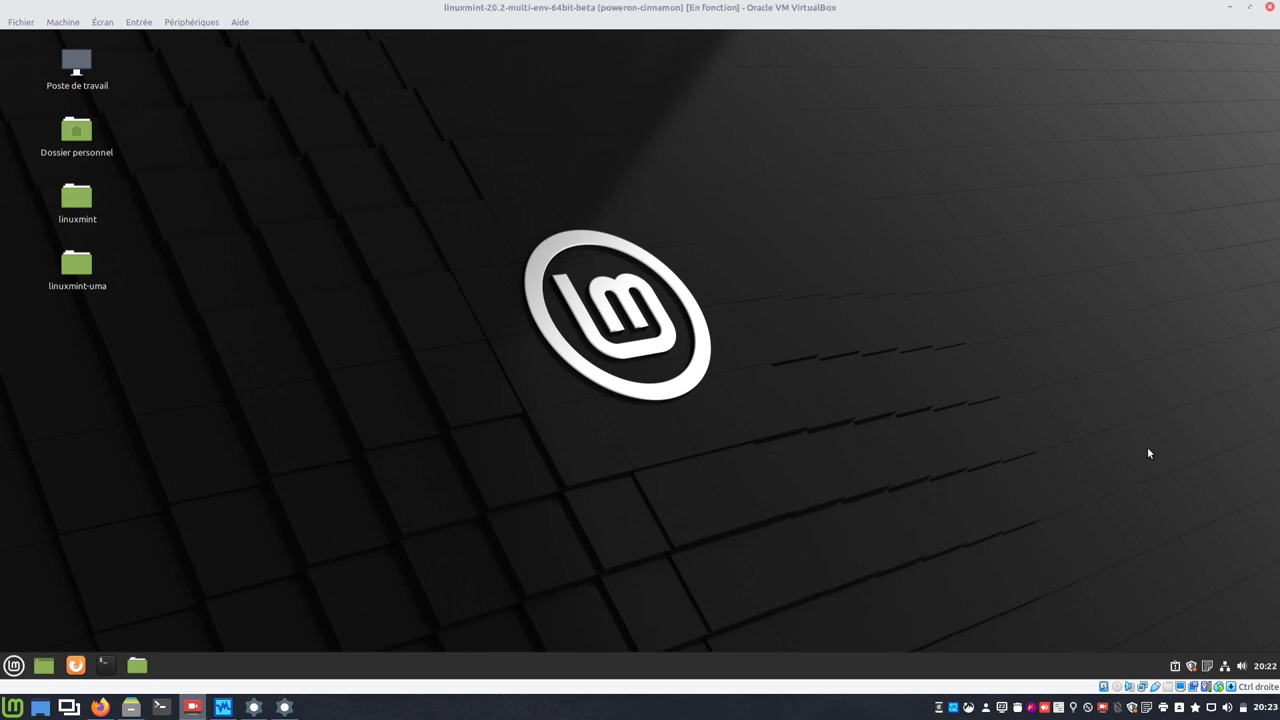
Bring up the notes on the desktop, delete the blank yellow note and confirm its removal.
{"action": "left_click", "coordinate": [1208, 667]}
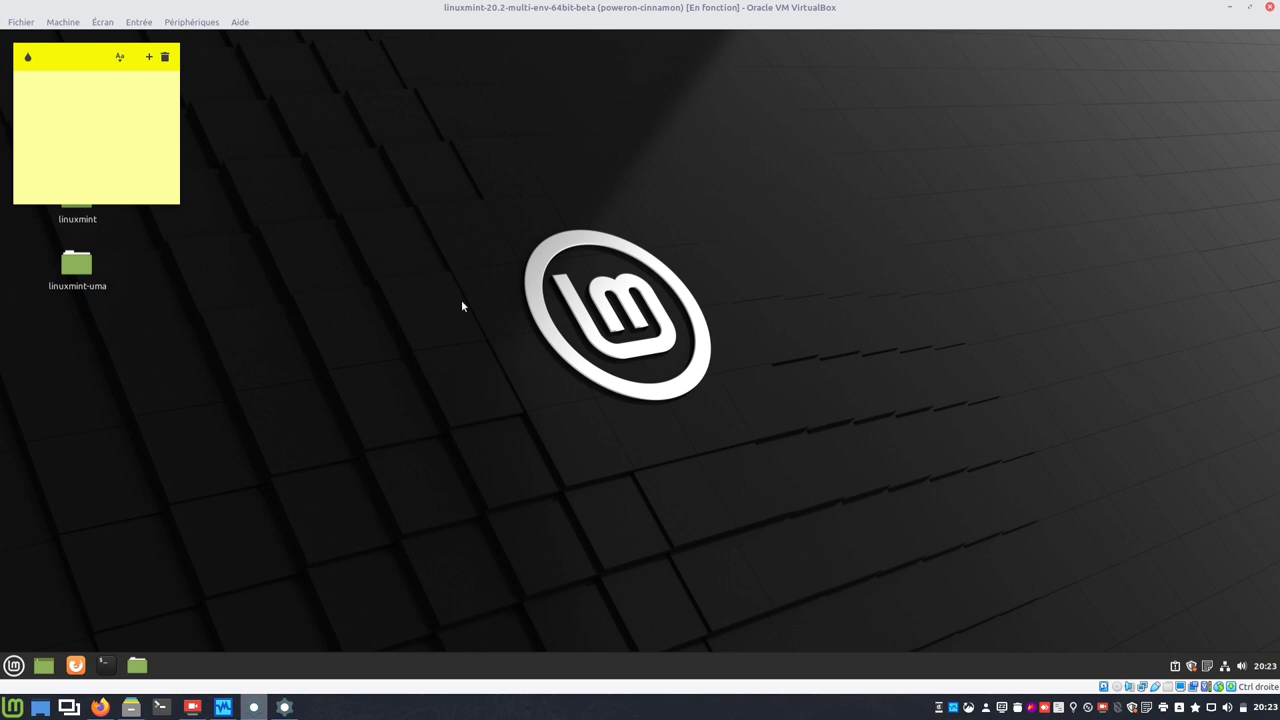
{"action": "left_click", "coordinate": [166, 58]}
{"action": "left_click", "coordinate": [172, 164]}
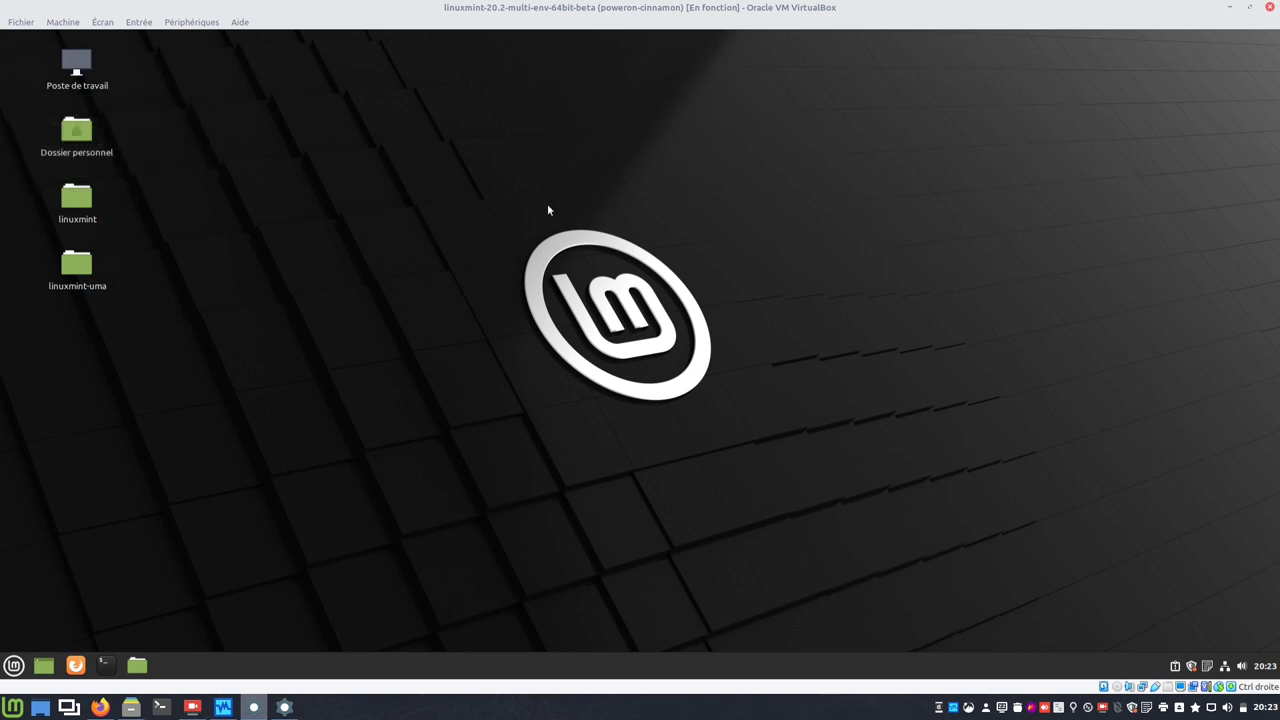
Open the Notes manager from the notification icon and rename the group Groupe 1 as Courses.
{"action": "left_click", "coordinate": [1210, 666]}
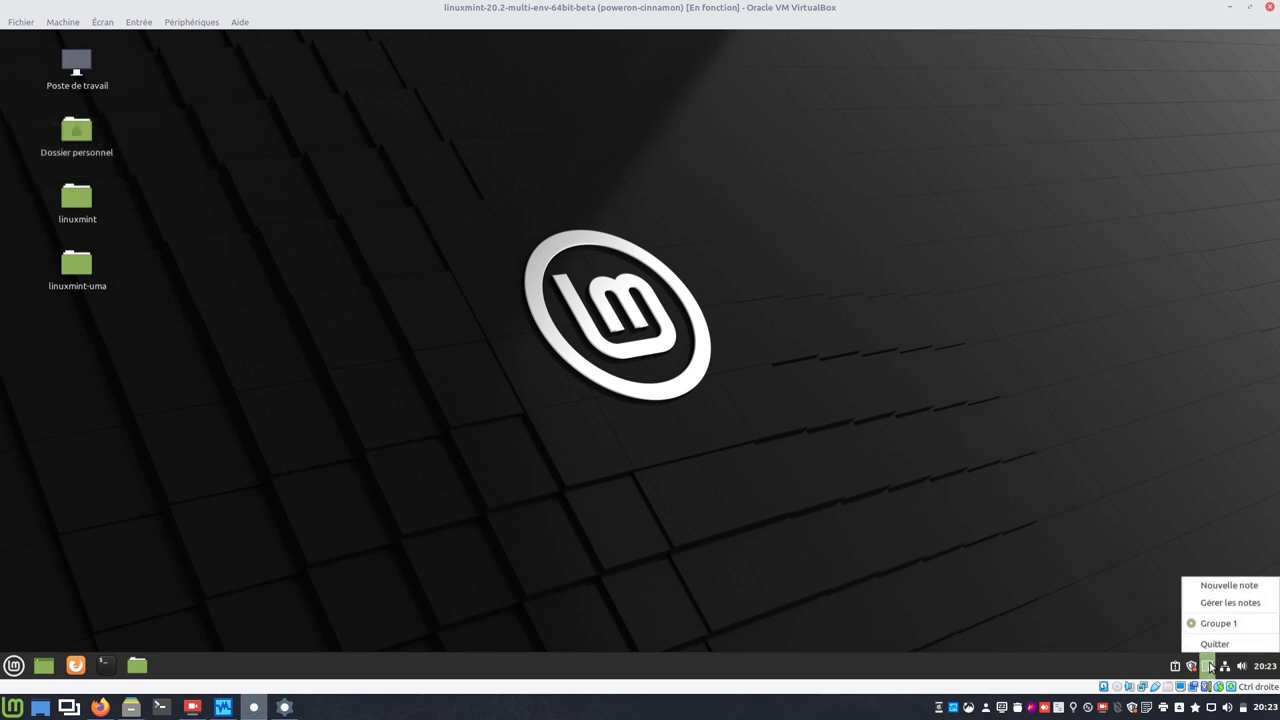
{"action": "left_click", "coordinate": [1094, 610]}
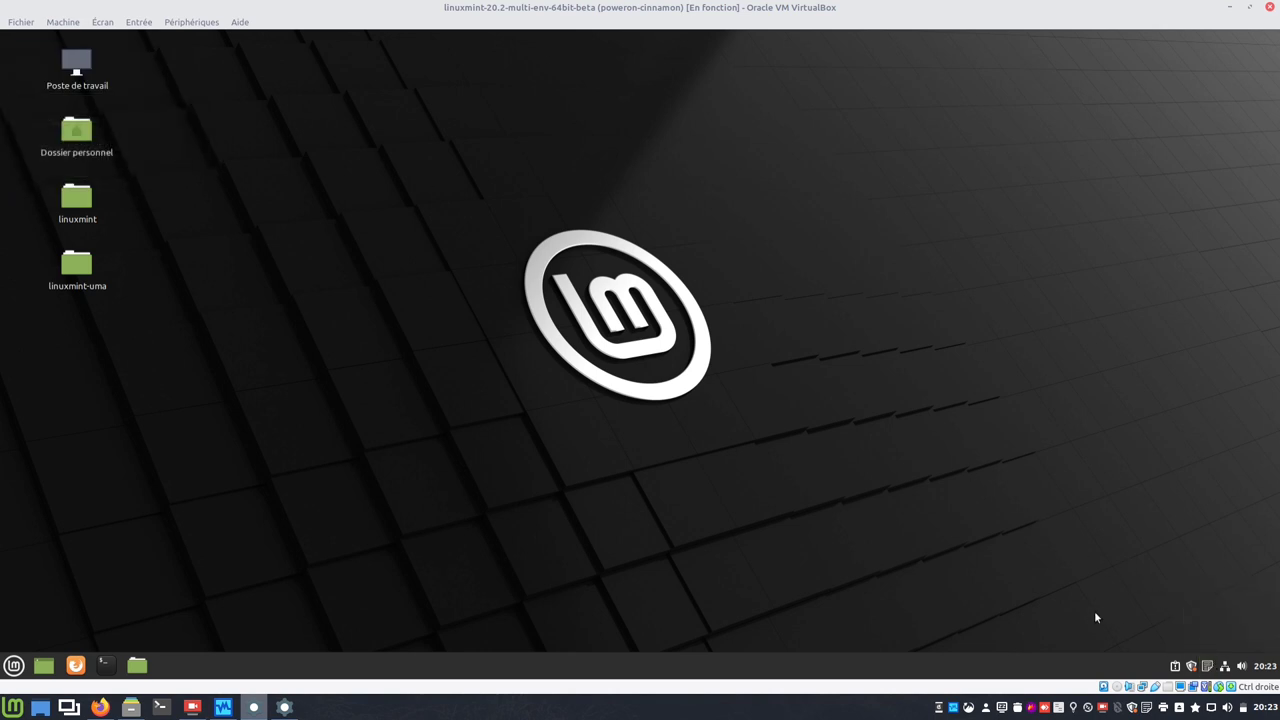
{"action": "left_click", "coordinate": [1209, 666]}
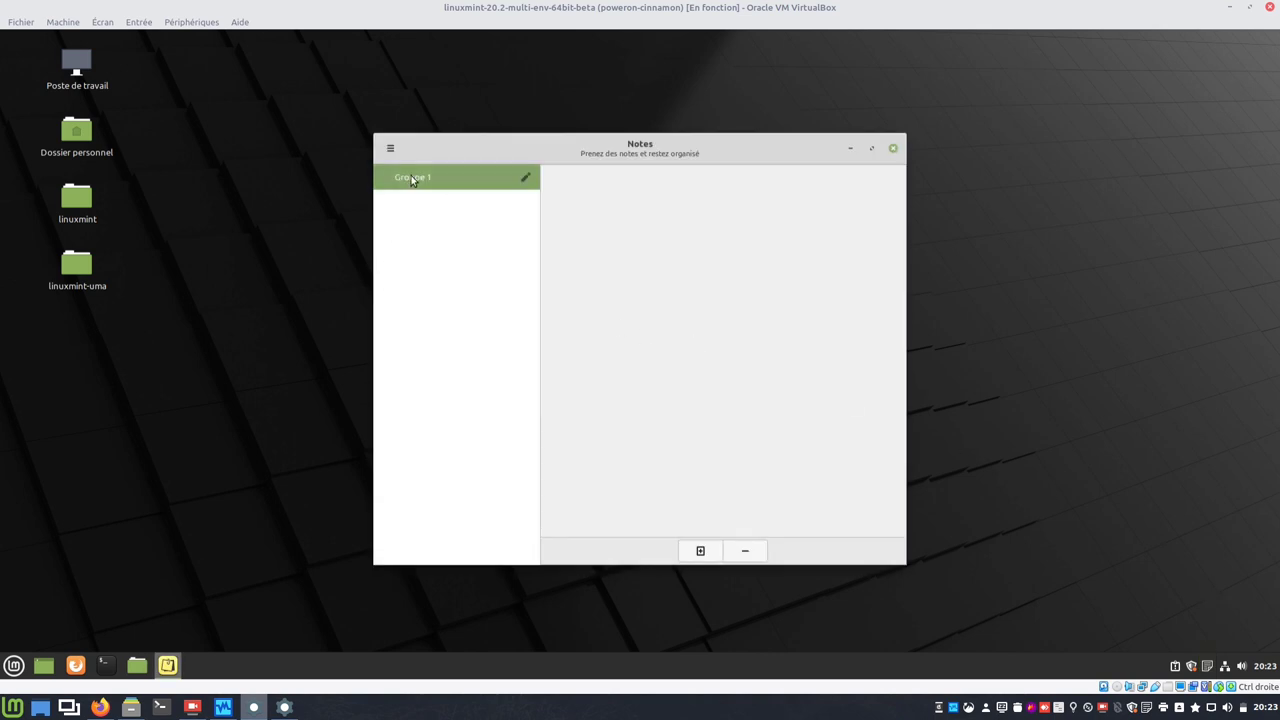
{"action": "left_click", "coordinate": [520, 177]}
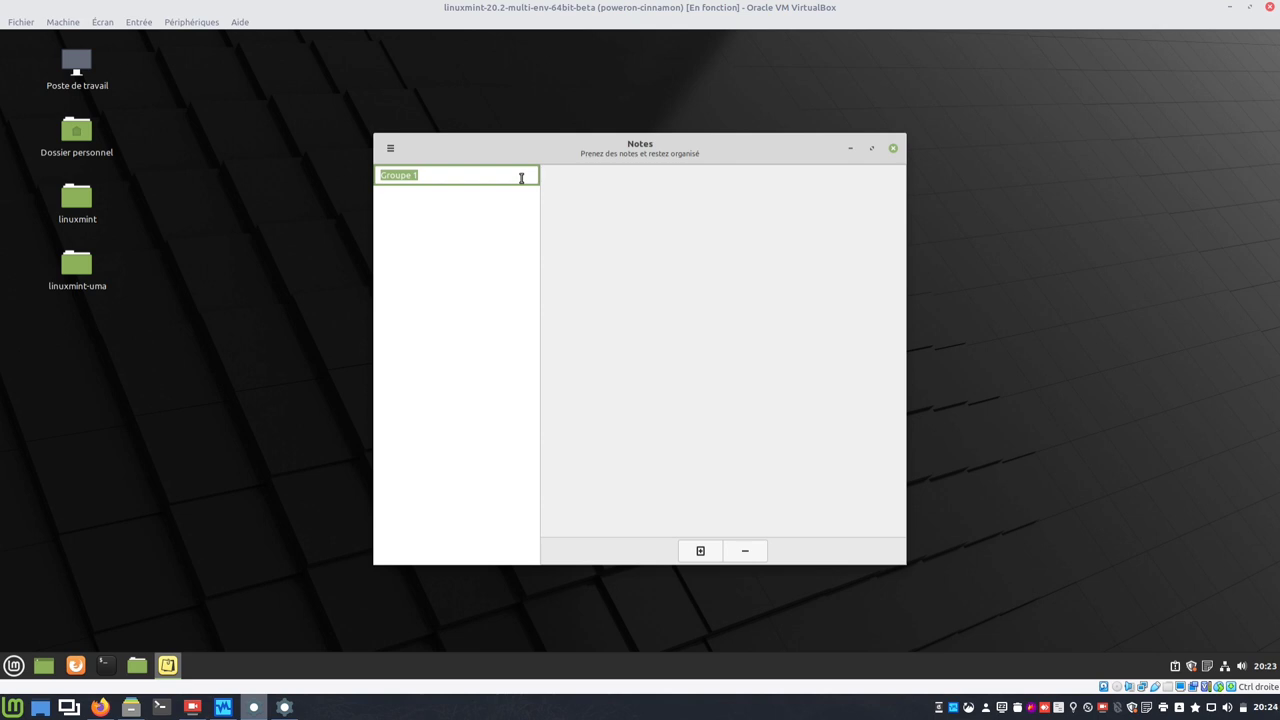
{"action": "type", "text": "Courses"}
{"action": "key", "text": "Return"}
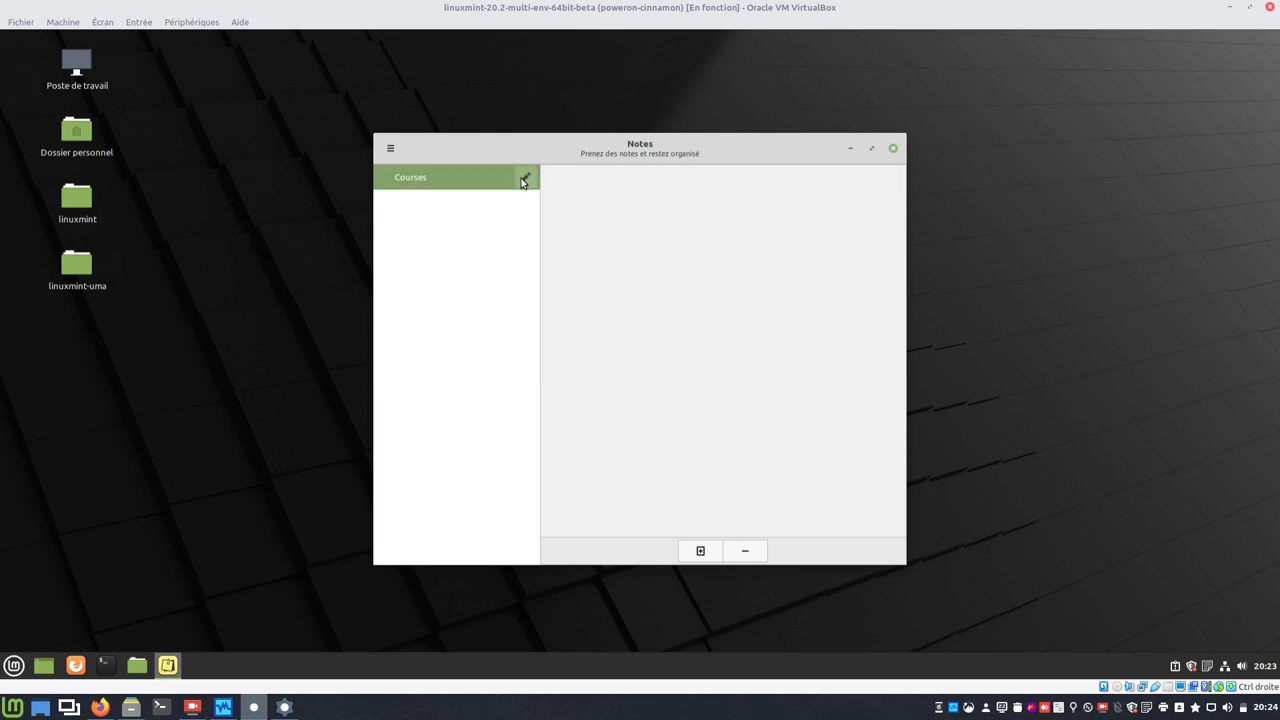
Correct the group name to Course.
{"action": "left_click", "coordinate": [523, 179]}
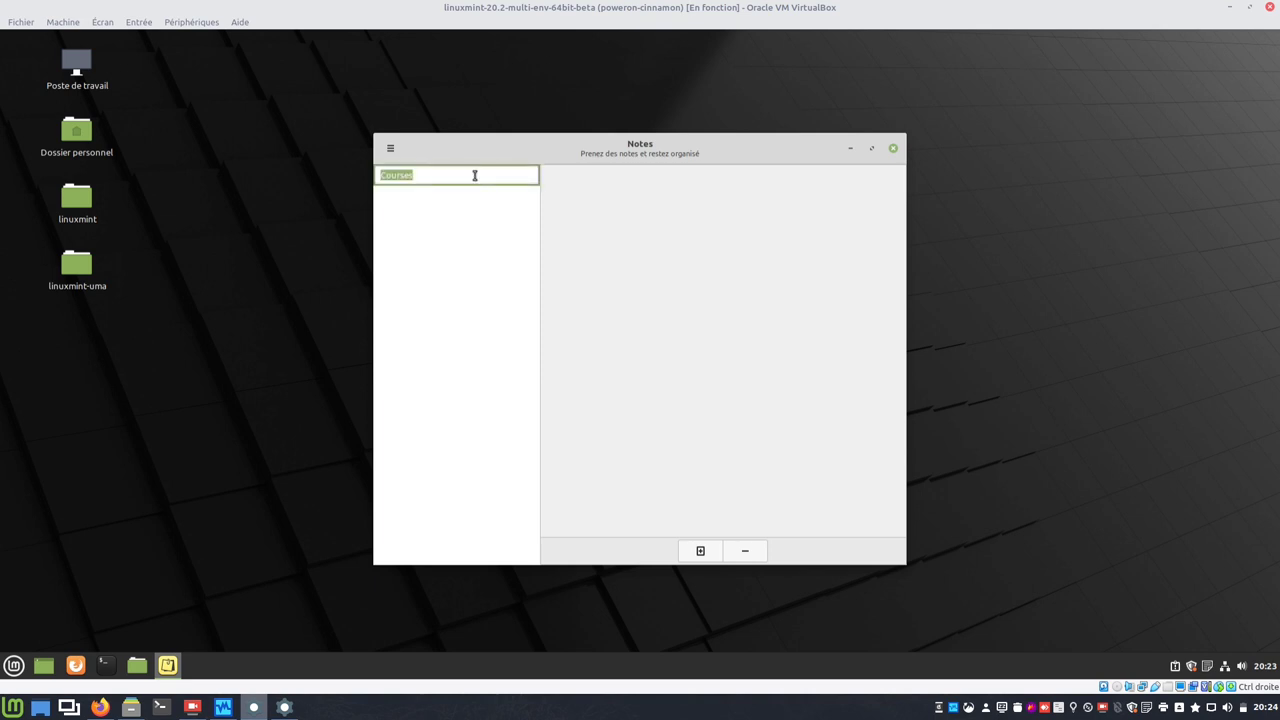
{"action": "left_click", "coordinate": [474, 177]}
{"action": "key", "text": "BackSpace"}
{"action": "key", "text": "Return"}
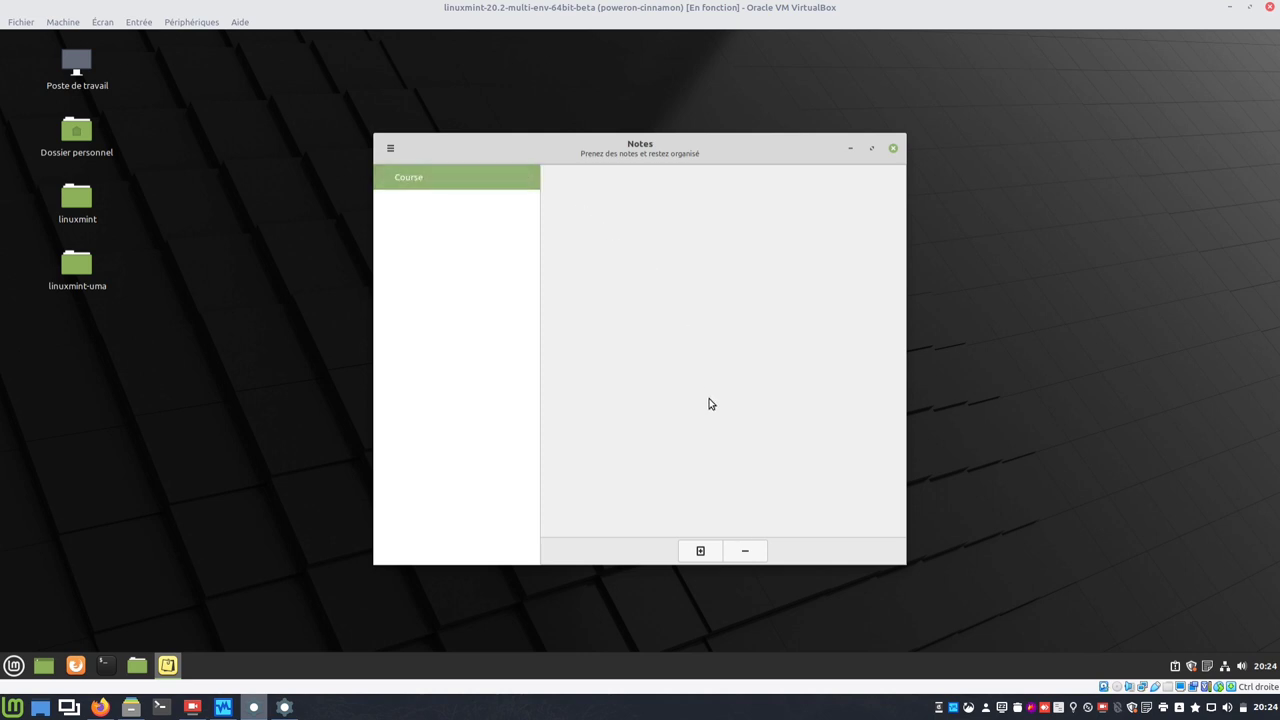
Create a note in the Course group and move it to the free desktop area beside the Notes window.
{"action": "left_click", "coordinate": [700, 552]}
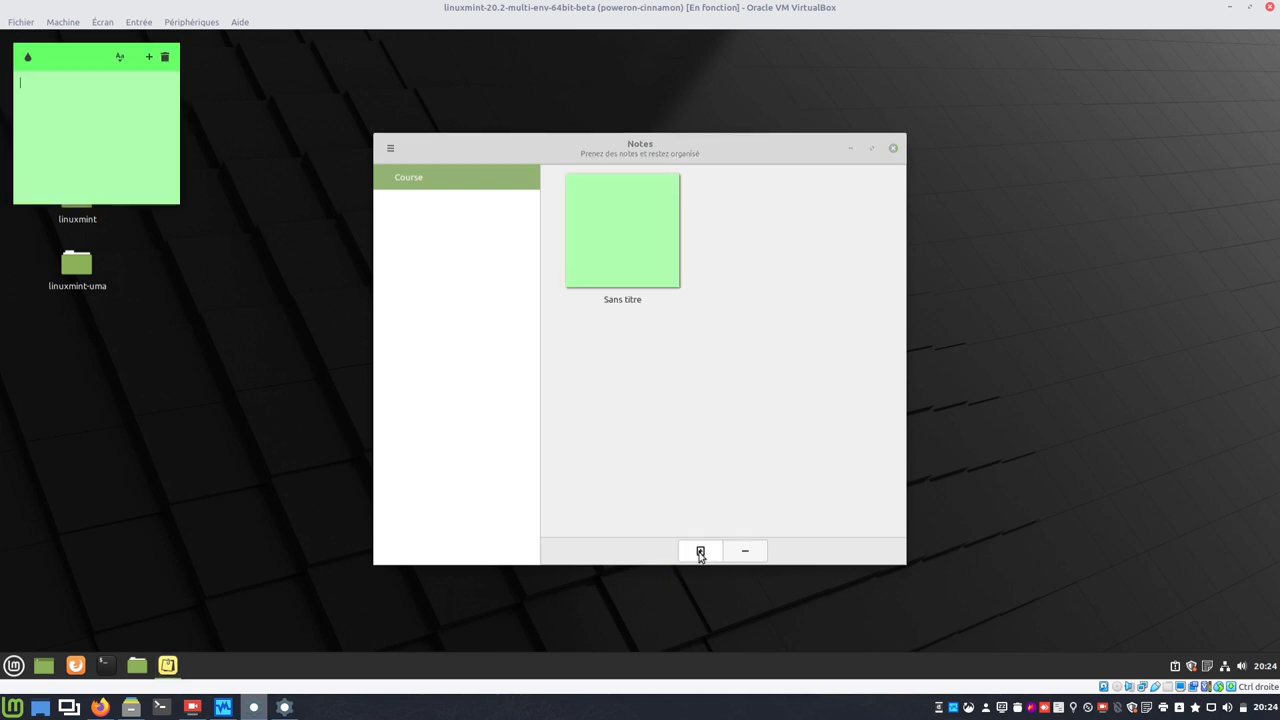
{"action": "mouse_move", "coordinate": [61, 57]}
{"action": "left_click_drag", "start_coordinate": [90, 73], "coordinate": [1025, 151]}
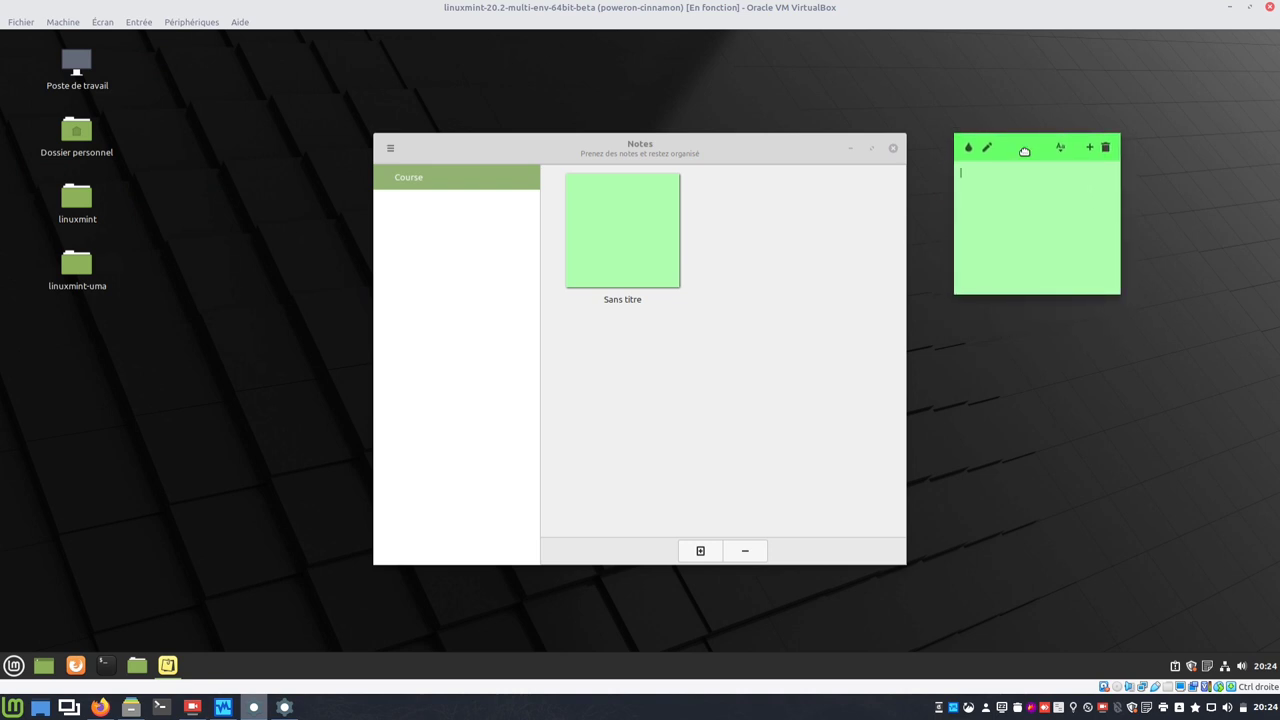
Try the note in Bleu, Jaune, Magenta, Orange, Rouge, Turquoise, Vert and Violet, and return its colour to Vert.
{"action": "left_click", "coordinate": [967, 148]}
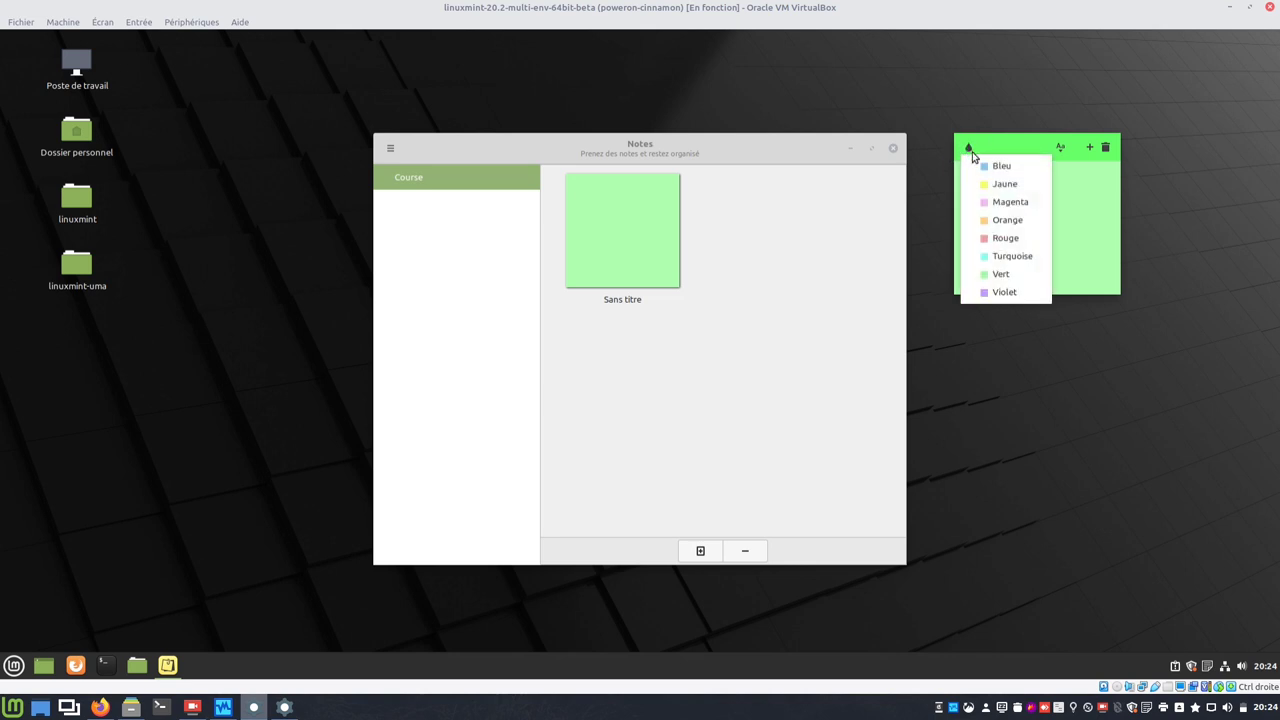
{"action": "left_click", "coordinate": [973, 164]}
{"action": "left_click", "coordinate": [967, 148]}
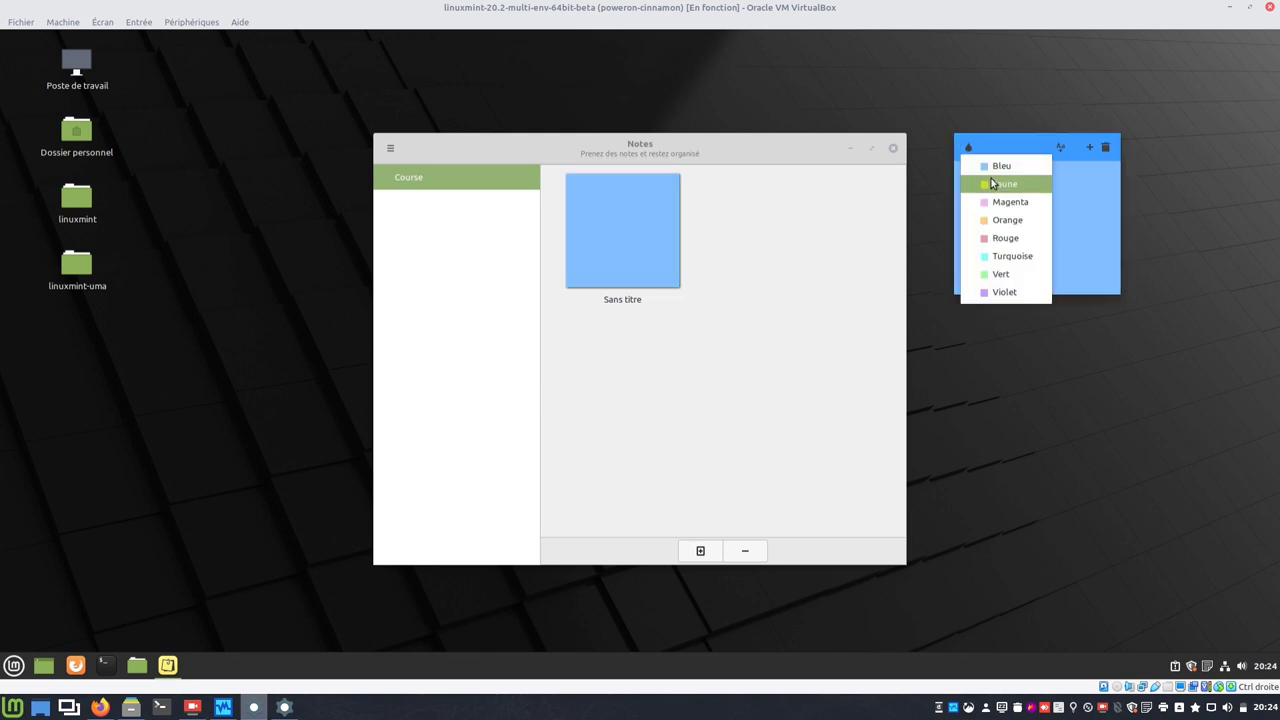
{"action": "left_click", "coordinate": [1003, 182]}
{"action": "left_click", "coordinate": [968, 152]}
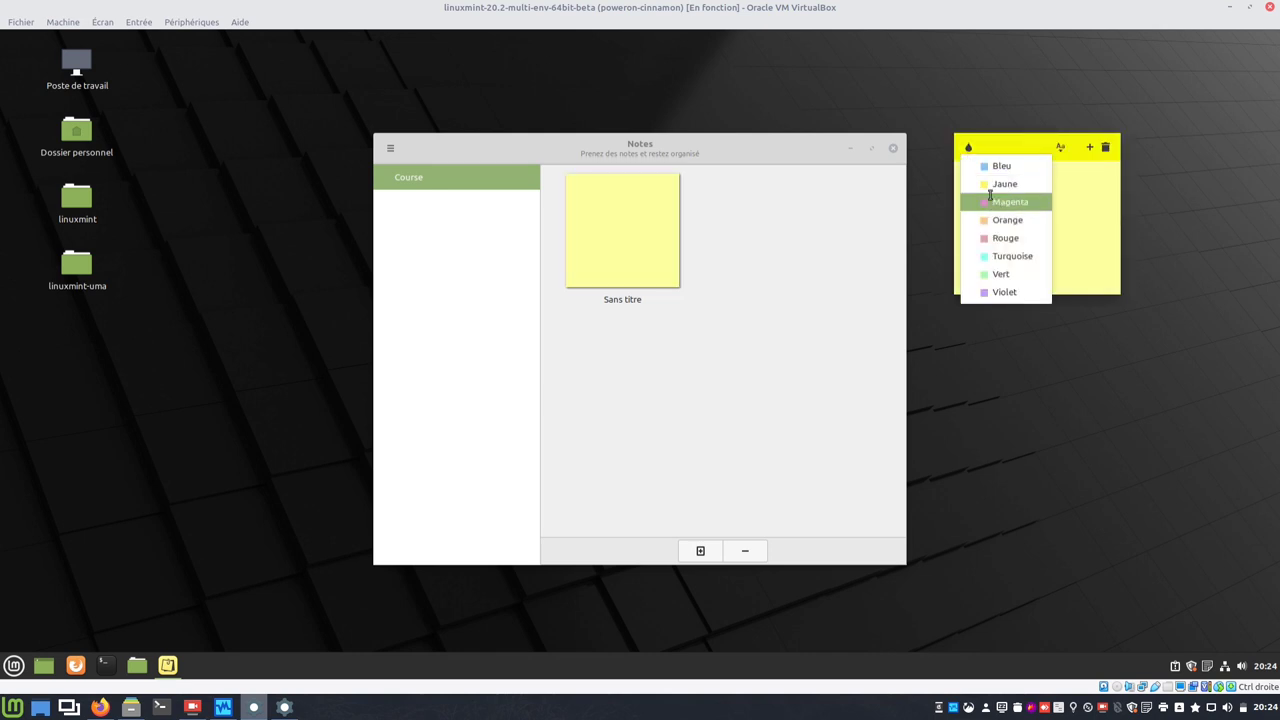
{"action": "left_click", "coordinate": [1005, 199]}
{"action": "left_click", "coordinate": [966, 150]}
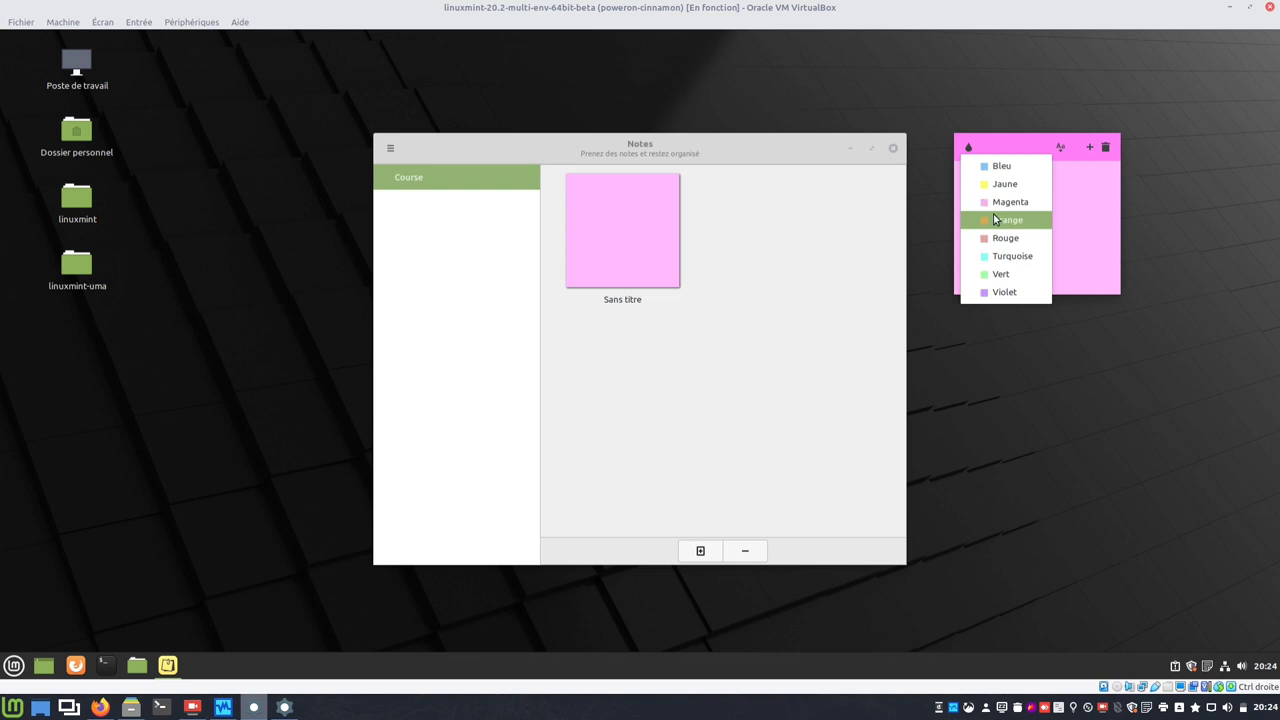
{"action": "left_click", "coordinate": [1003, 217]}
{"action": "left_click", "coordinate": [967, 150]}
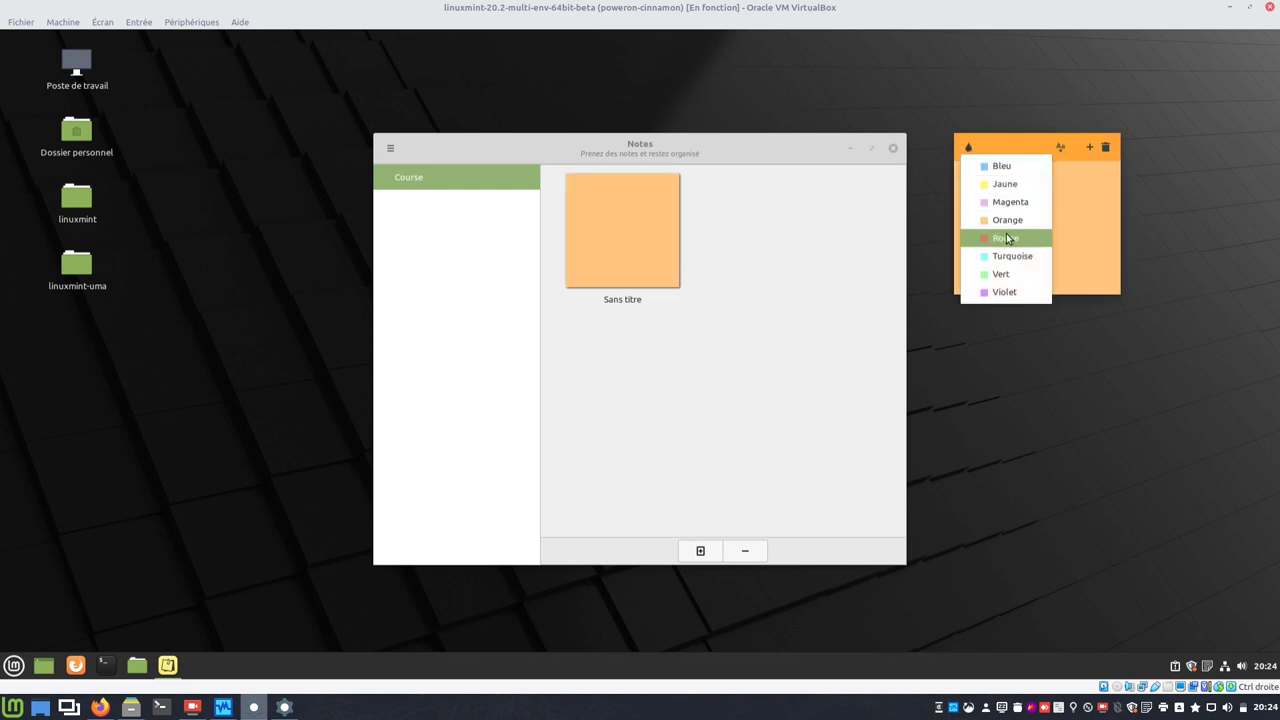
{"action": "left_click", "coordinate": [1003, 234]}
{"action": "left_click", "coordinate": [966, 150]}
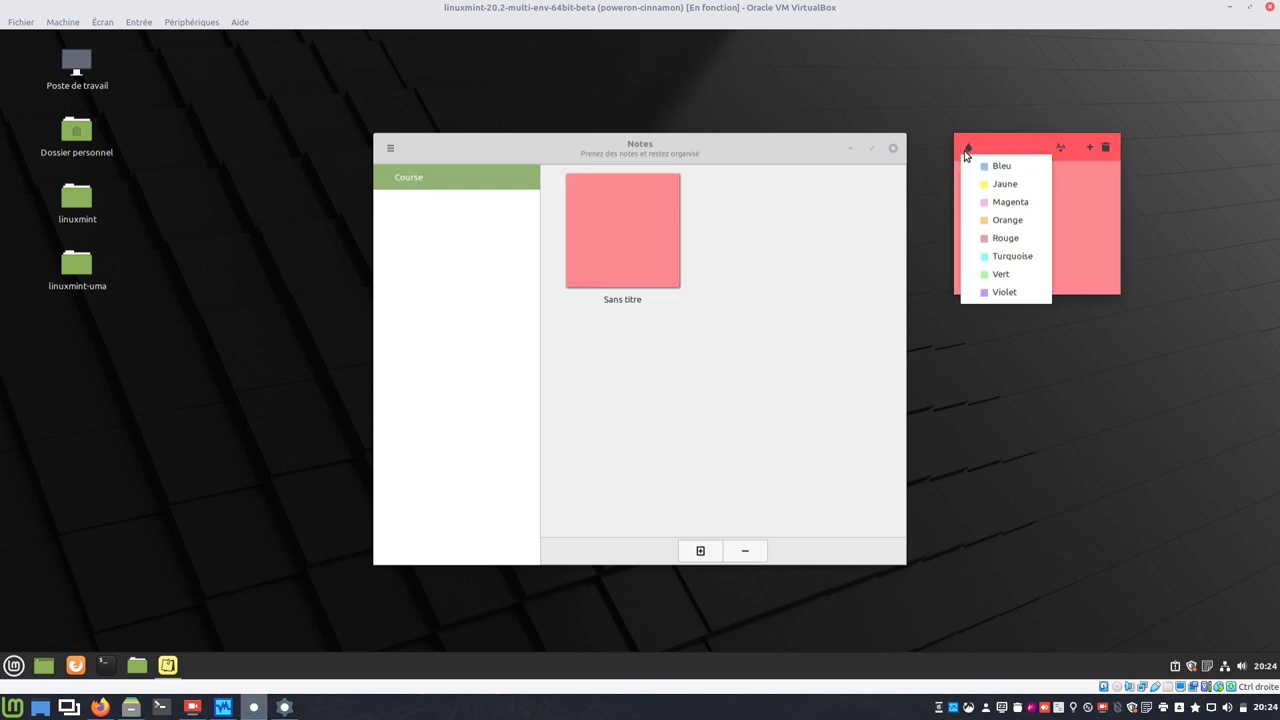
{"action": "left_click", "coordinate": [1003, 251]}
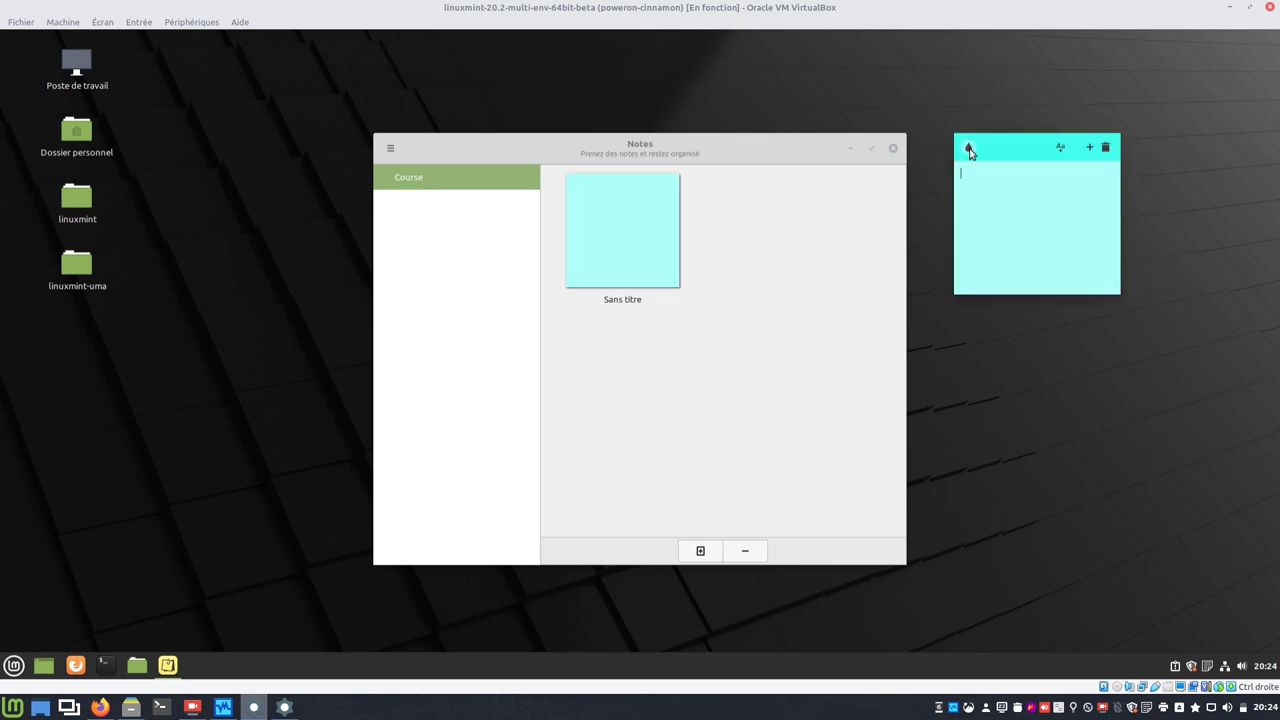
{"action": "left_click", "coordinate": [967, 148]}
{"action": "left_click", "coordinate": [1008, 268]}
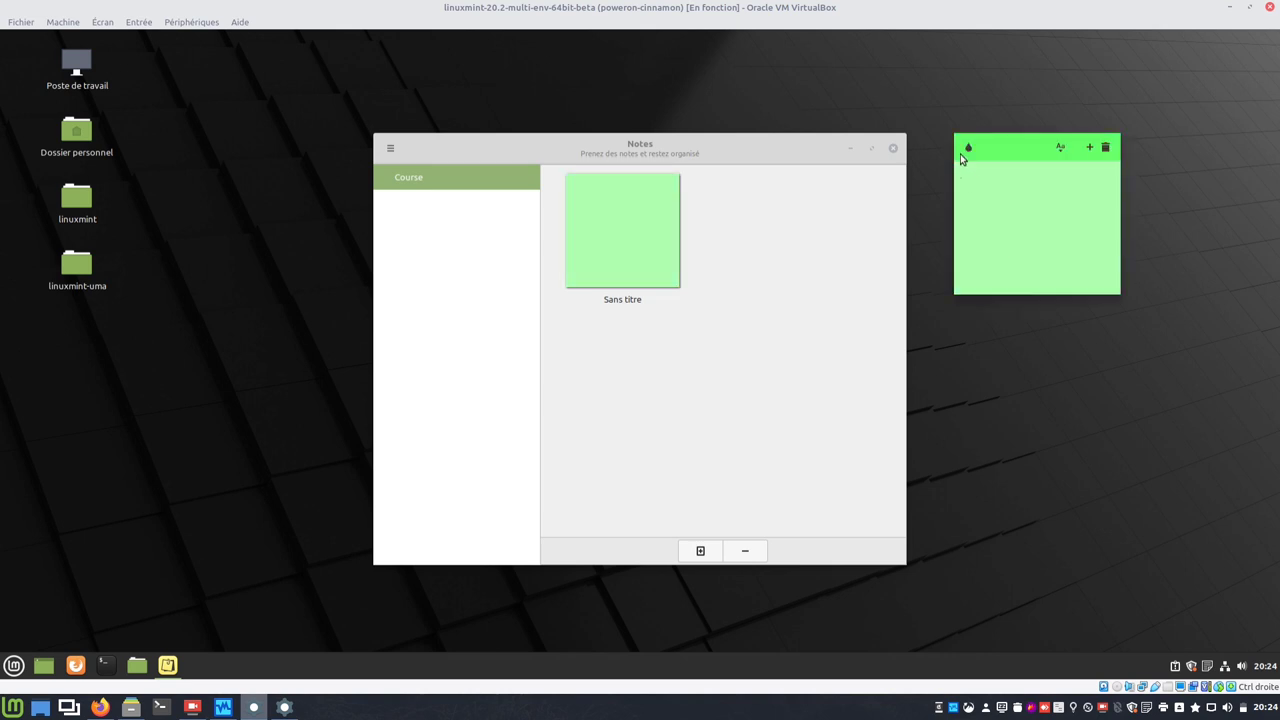
{"action": "left_click", "coordinate": [967, 149]}
{"action": "left_click", "coordinate": [1012, 292]}
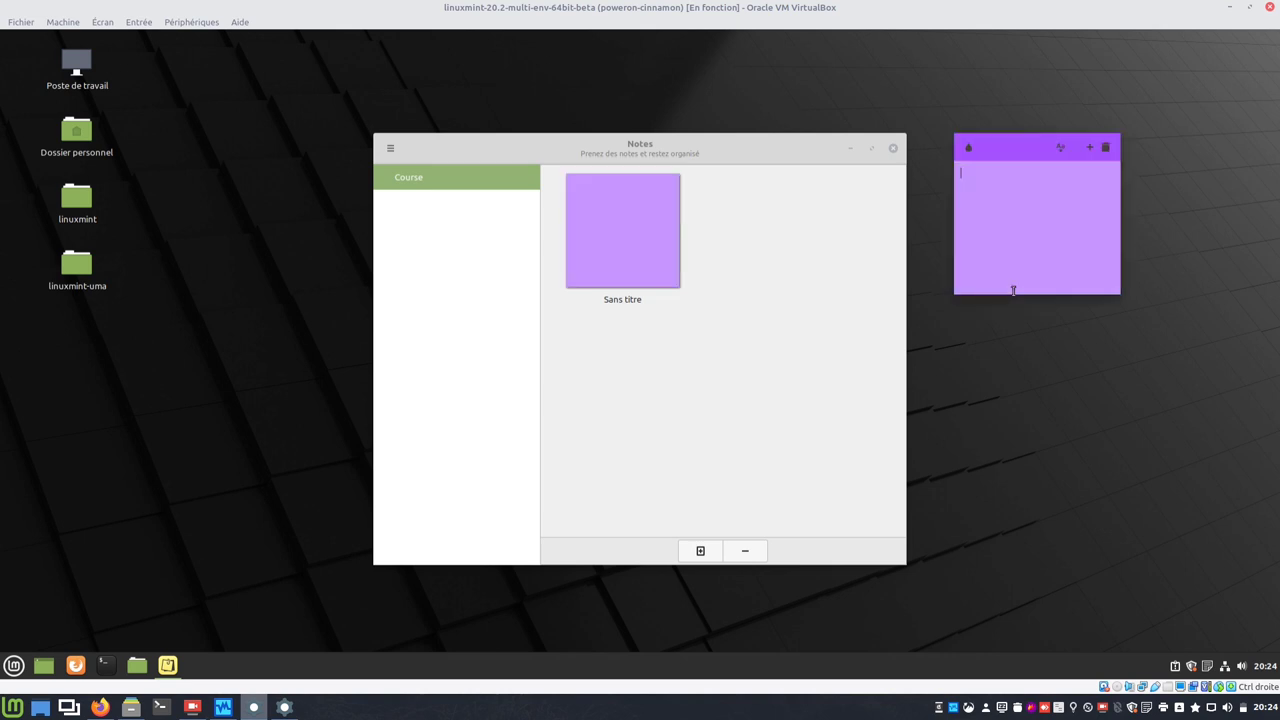
{"action": "left_click", "coordinate": [967, 148]}
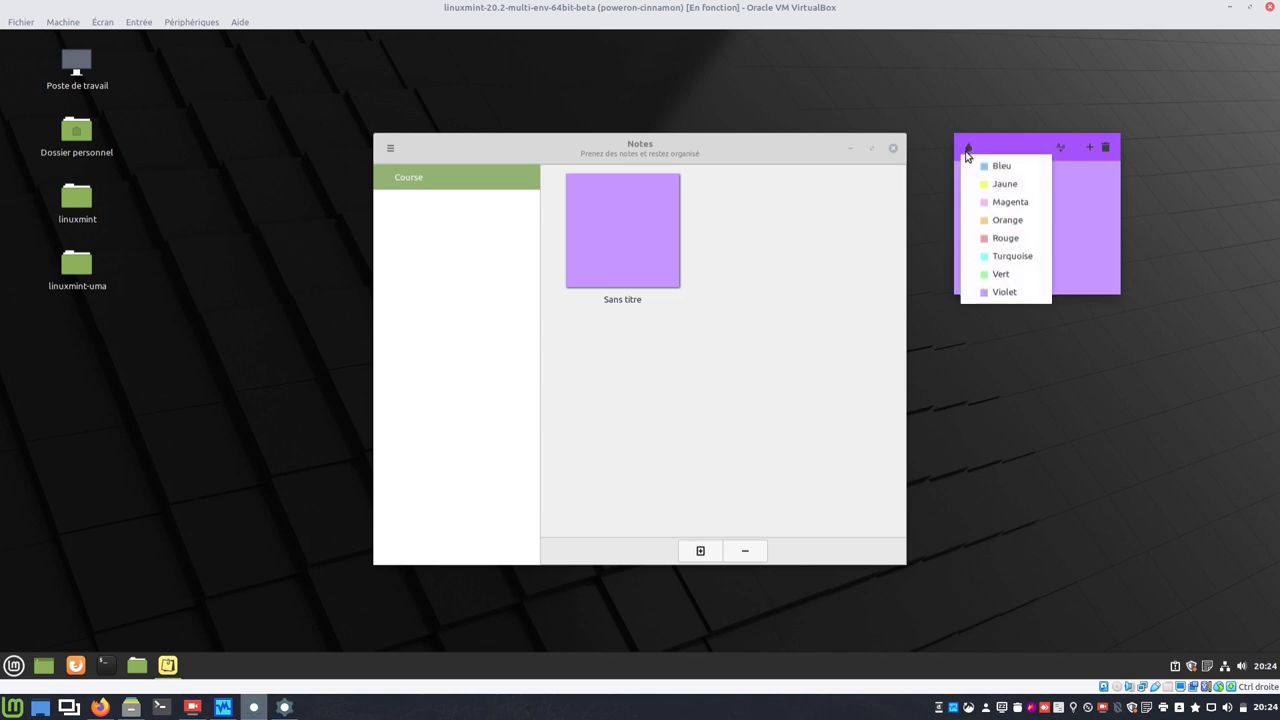
{"action": "left_click", "coordinate": [1007, 270]}
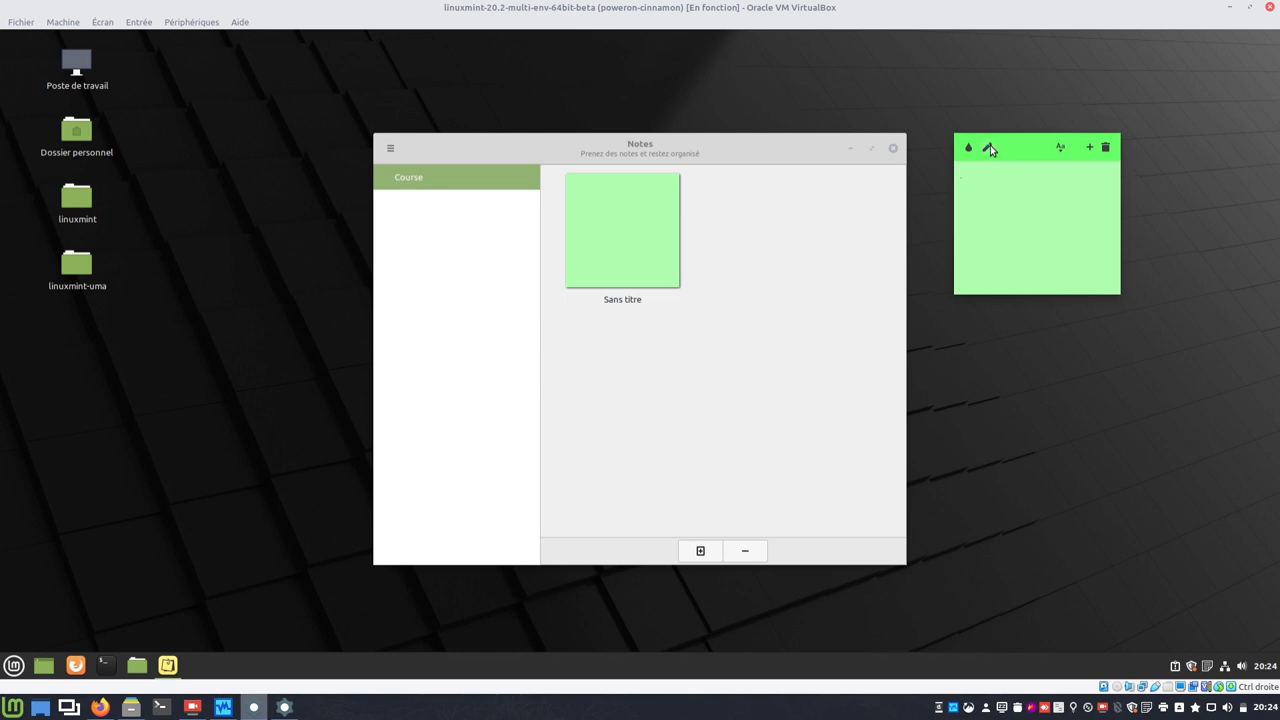
Give the new green note the title Aldi.
{"action": "left_click", "coordinate": [989, 149]}
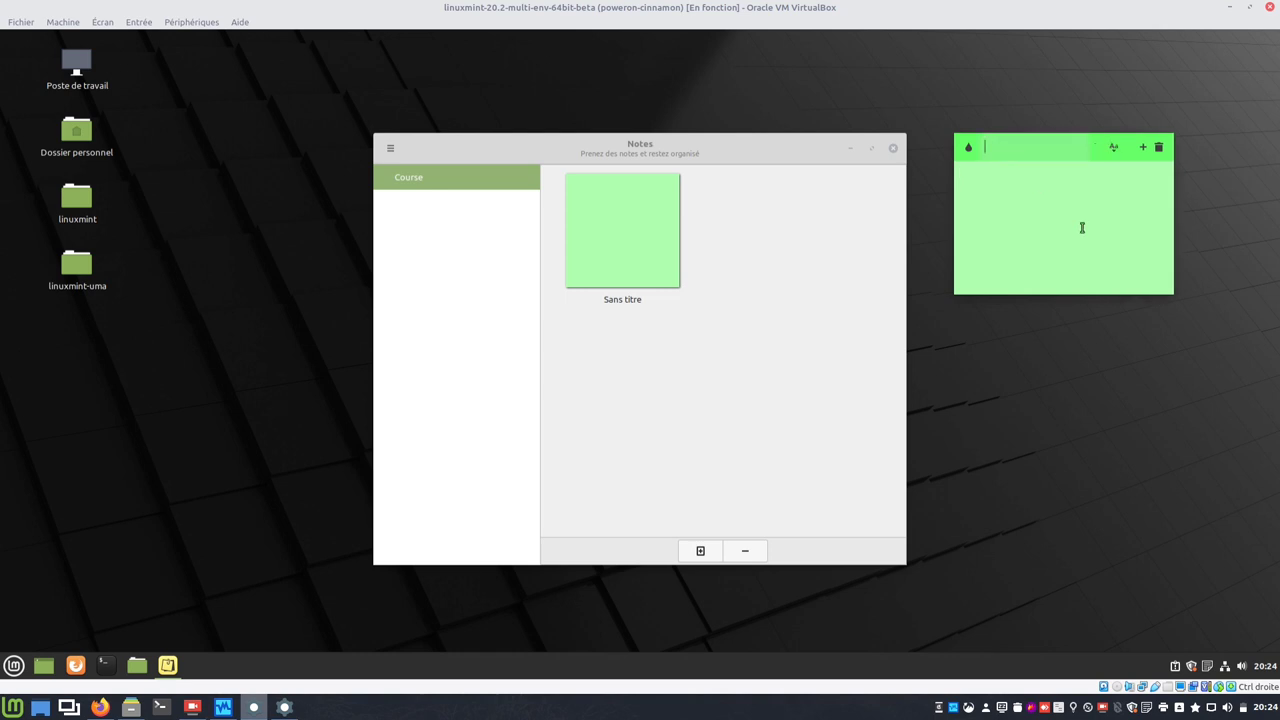
{"action": "type", "text": "Aldi"}
{"action": "key", "text": "Return"}
Turn on checkboxes in the Aldi note and list Fromage, Chips and Tomate, ending with a new line.
{"action": "left_click", "coordinate": [1113, 148]}
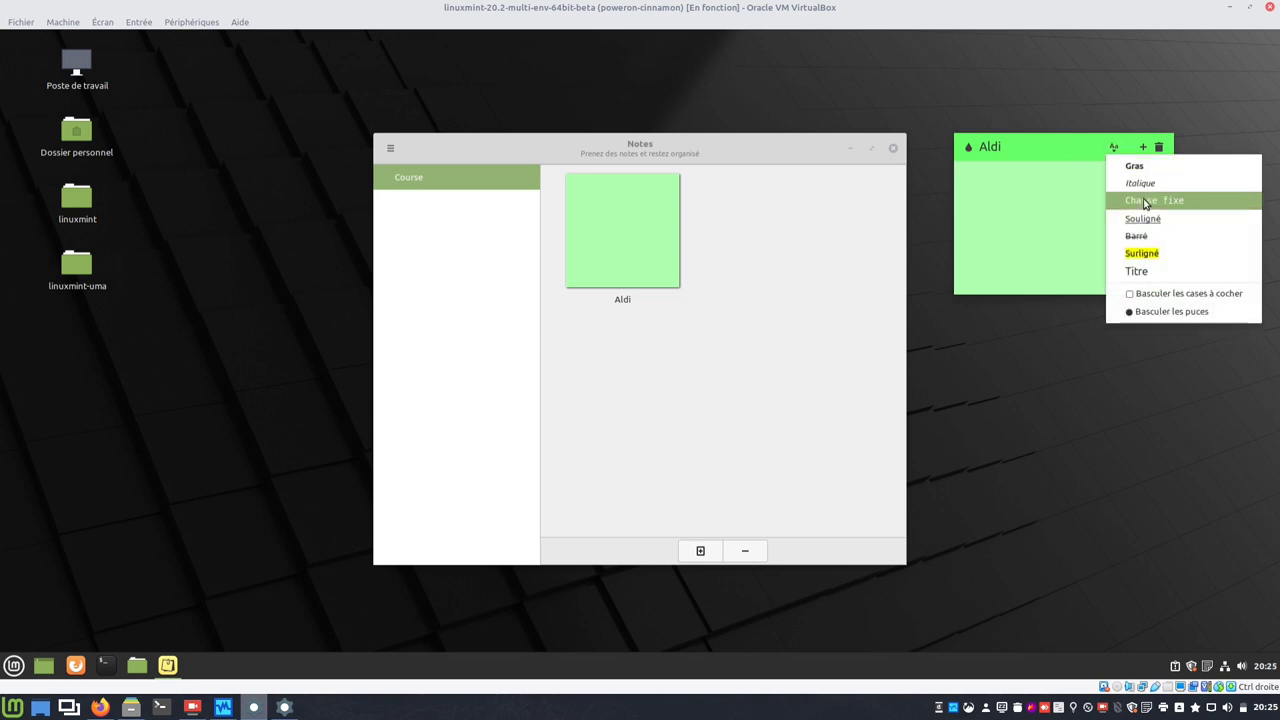
{"action": "left_click", "coordinate": [1172, 294]}
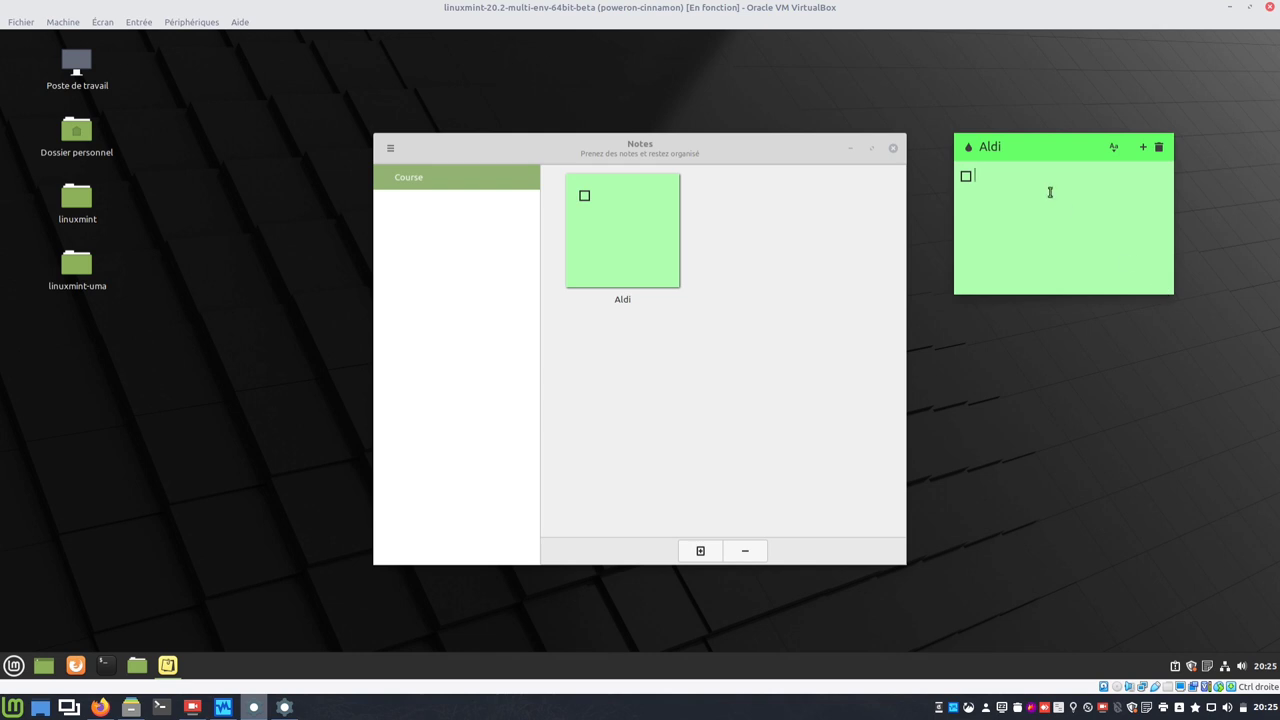
{"action": "type", "text": "Fromage"}
{"action": "key", "text": "Return"}
{"action": "type", "text": "Chips"}
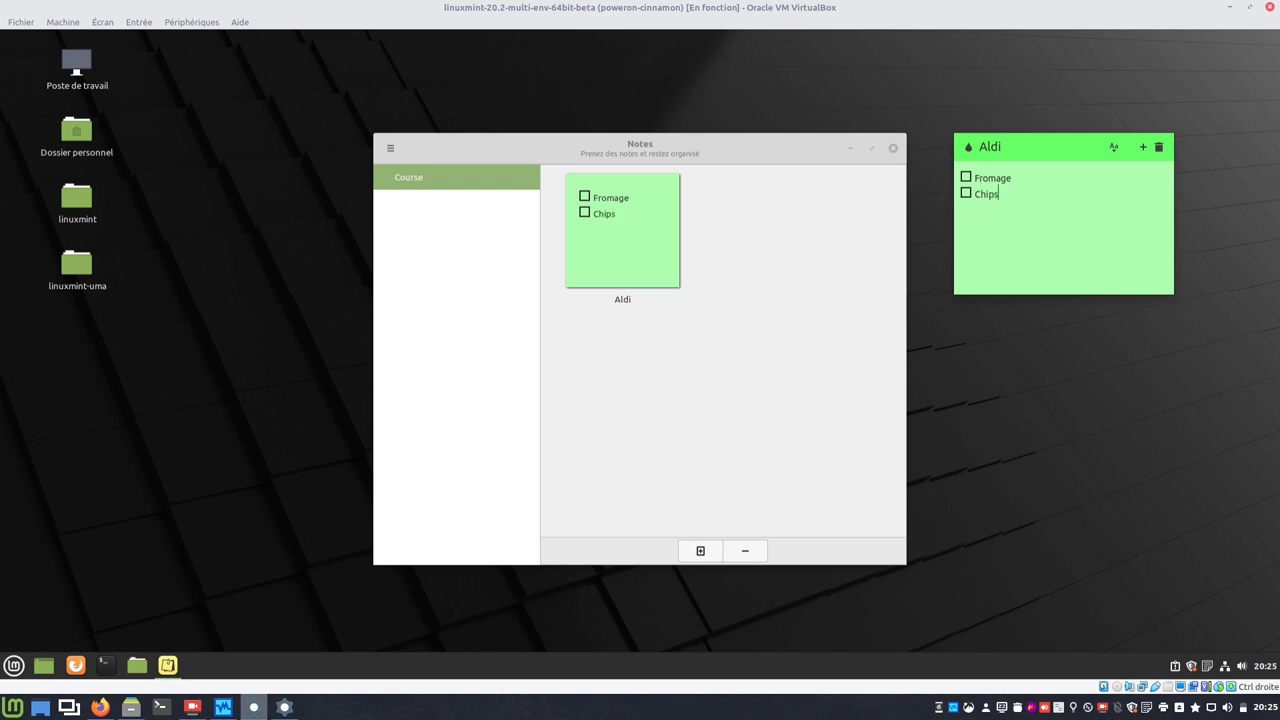
{"action": "key", "text": "Return"}
{"action": "type", "text": "Tomate"}
{"action": "key", "text": "Return"}
Create a second note in the Course group and title it Carrefour.
{"action": "left_click", "coordinate": [703, 551]}
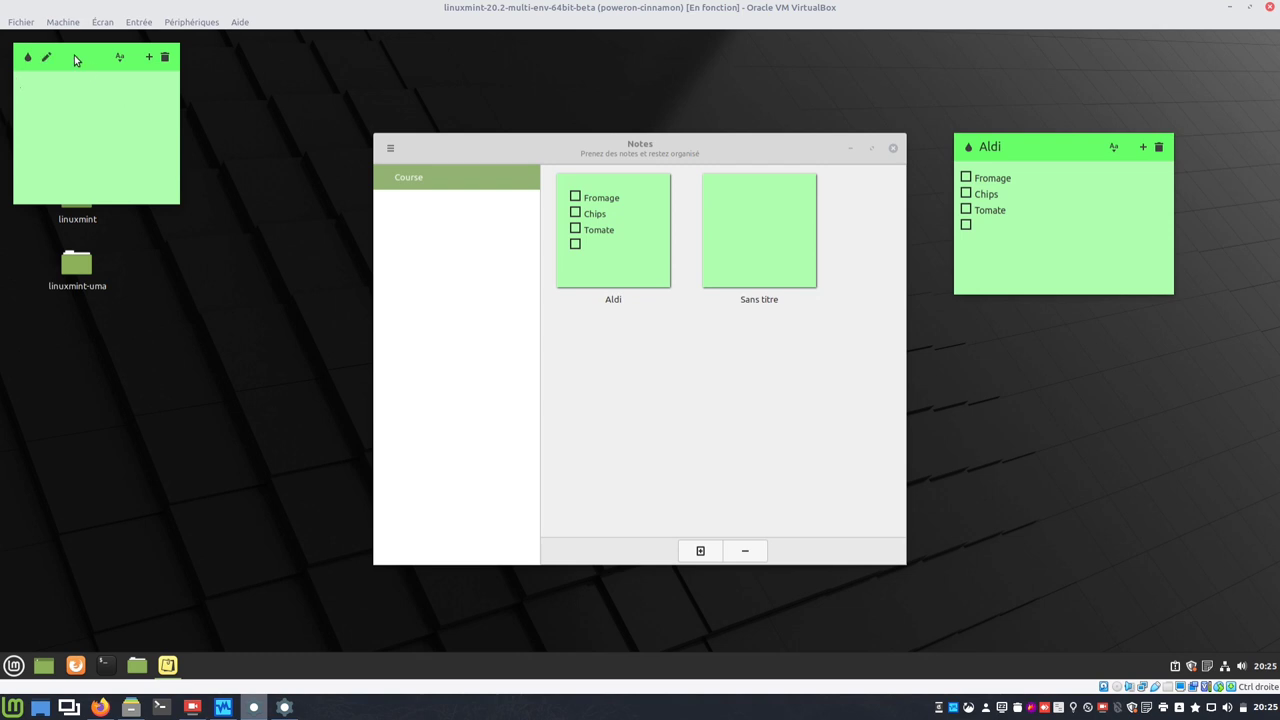
{"action": "left_click", "coordinate": [45, 60]}
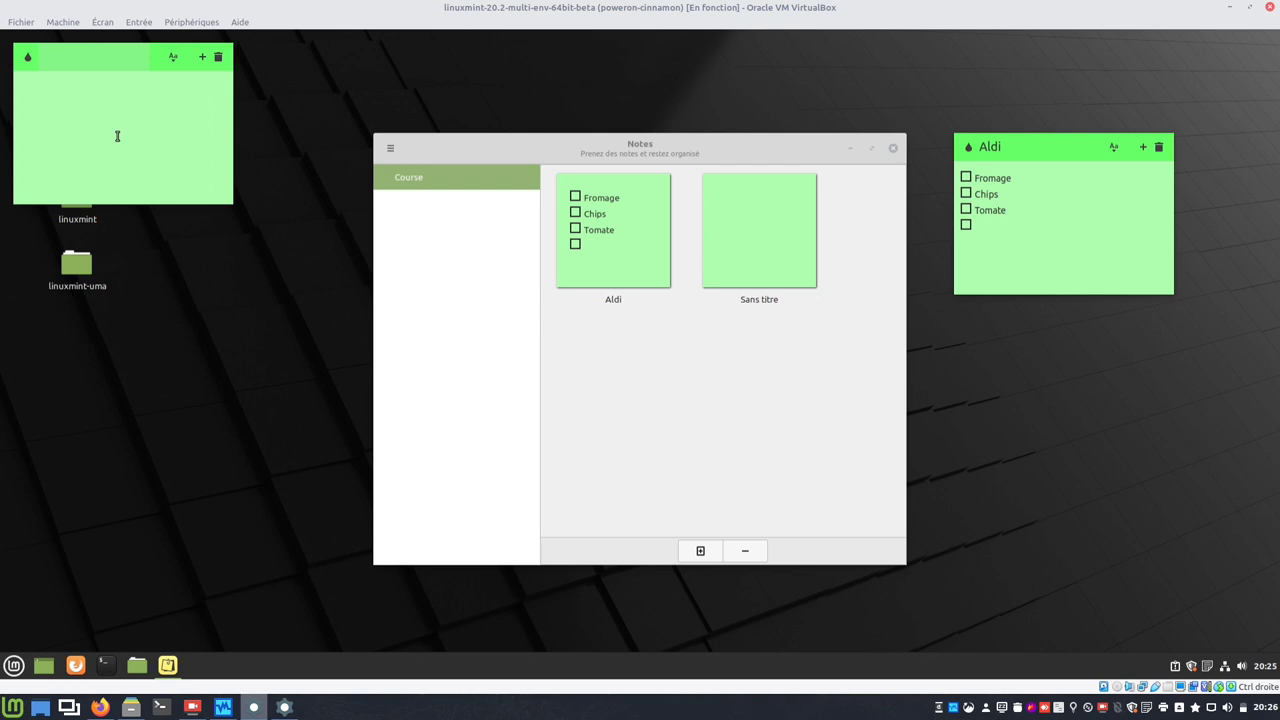
{"action": "type", "text": "Carrefour"}
{"action": "left_click", "coordinate": [117, 136]}
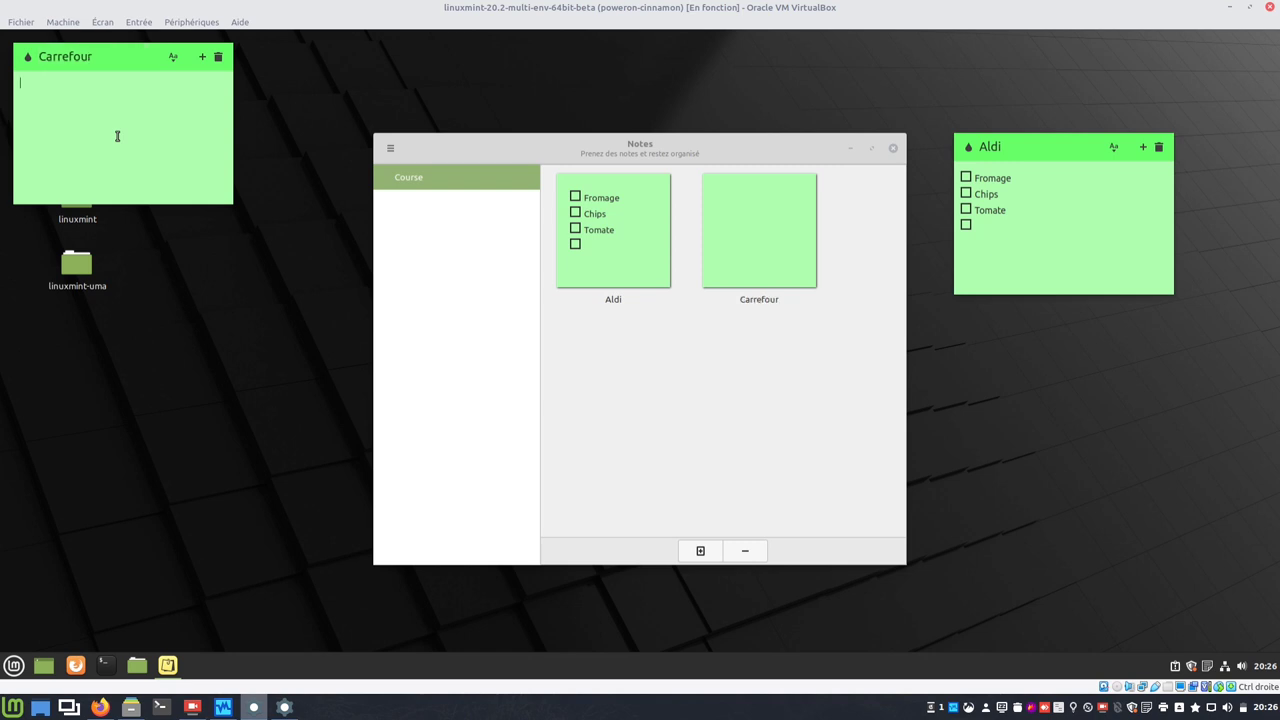
Add a checkbox list with Salade, Pomme and Viande to the Carrefour note and move it below the Aldi note.
{"action": "left_click", "coordinate": [175, 58]}
{"action": "left_click", "coordinate": [198, 206]}
{"action": "type", "text": "Salade"}
{"action": "key", "text": "Return"}
{"action": "type", "text": "Pomme"}
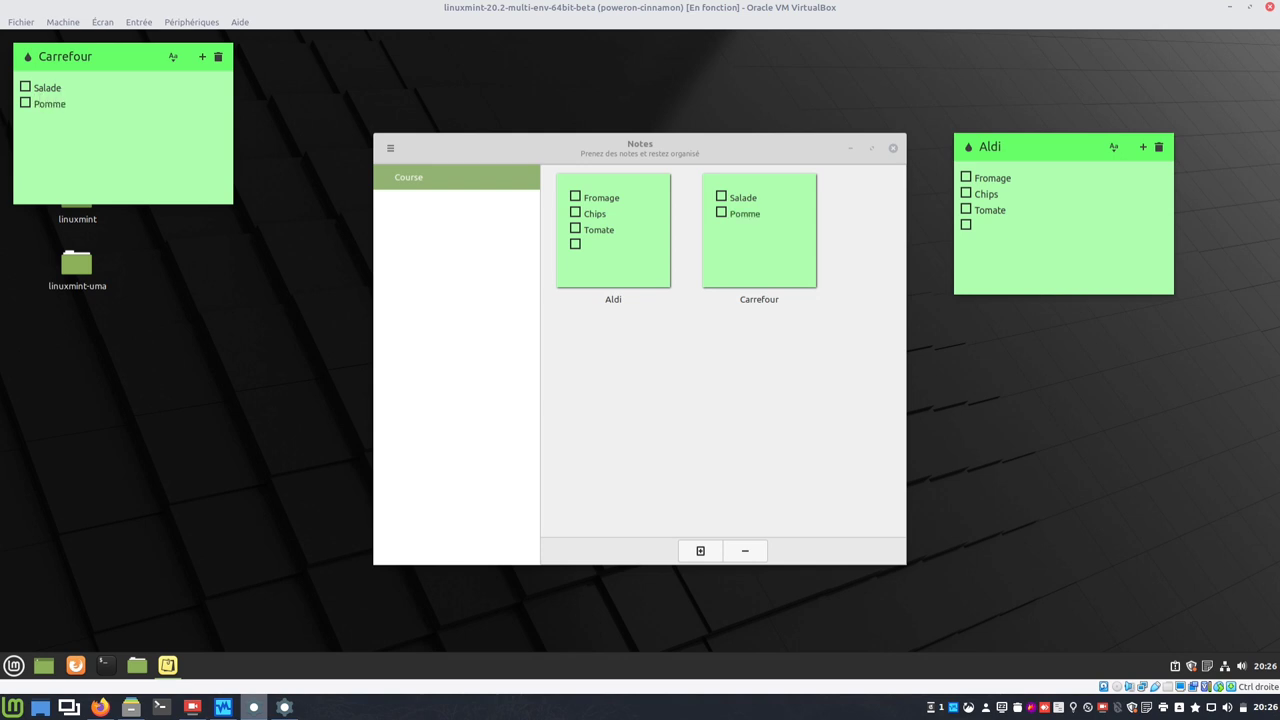
{"action": "key", "text": "Return"}
{"action": "type", "text": "Viande"}
{"action": "mouse_move", "coordinate": [126, 56]}
{"action": "left_mouse_down"}
{"action": "mouse_move", "coordinate": [476, 302]}
{"action": "mouse_move", "coordinate": [1092, 378]}
{"action": "left_mouse_up"}
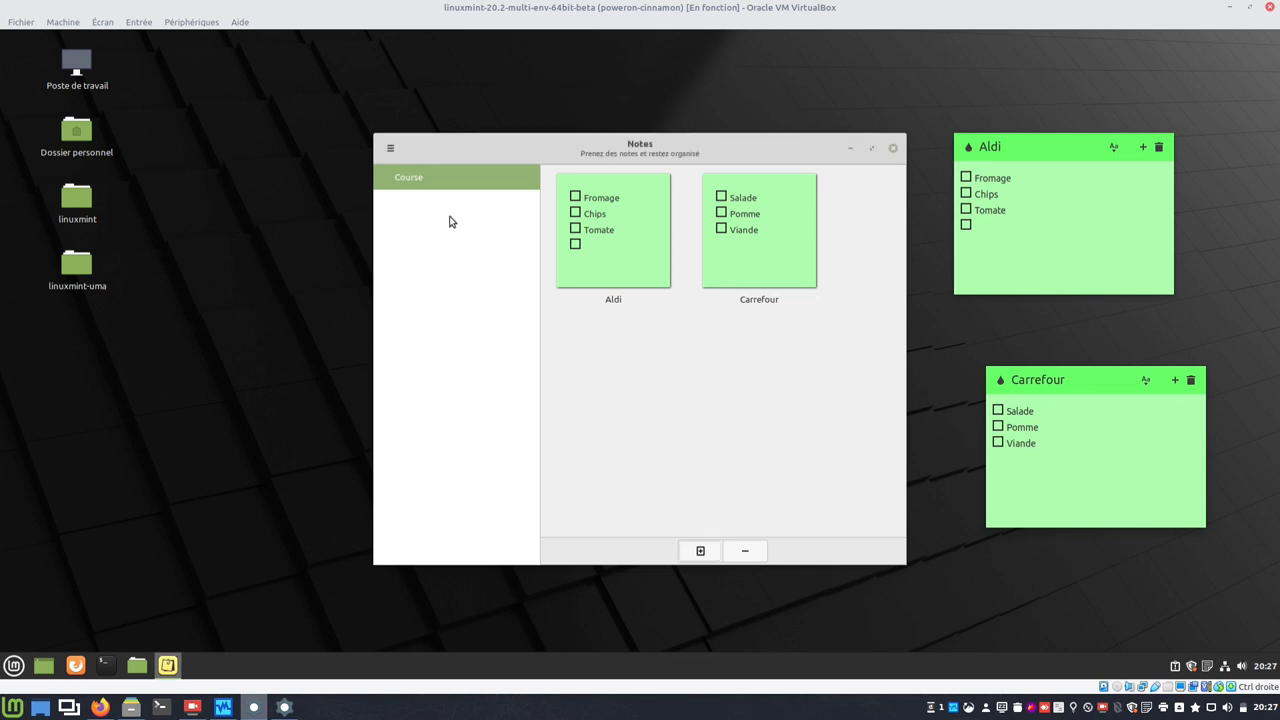
Create a new note group named Emmabuntüs.
{"action": "left_click", "coordinate": [390, 148]}
{"action": "left_click", "coordinate": [405, 175]}
{"action": "type", "text": "Emmabuntüs"}
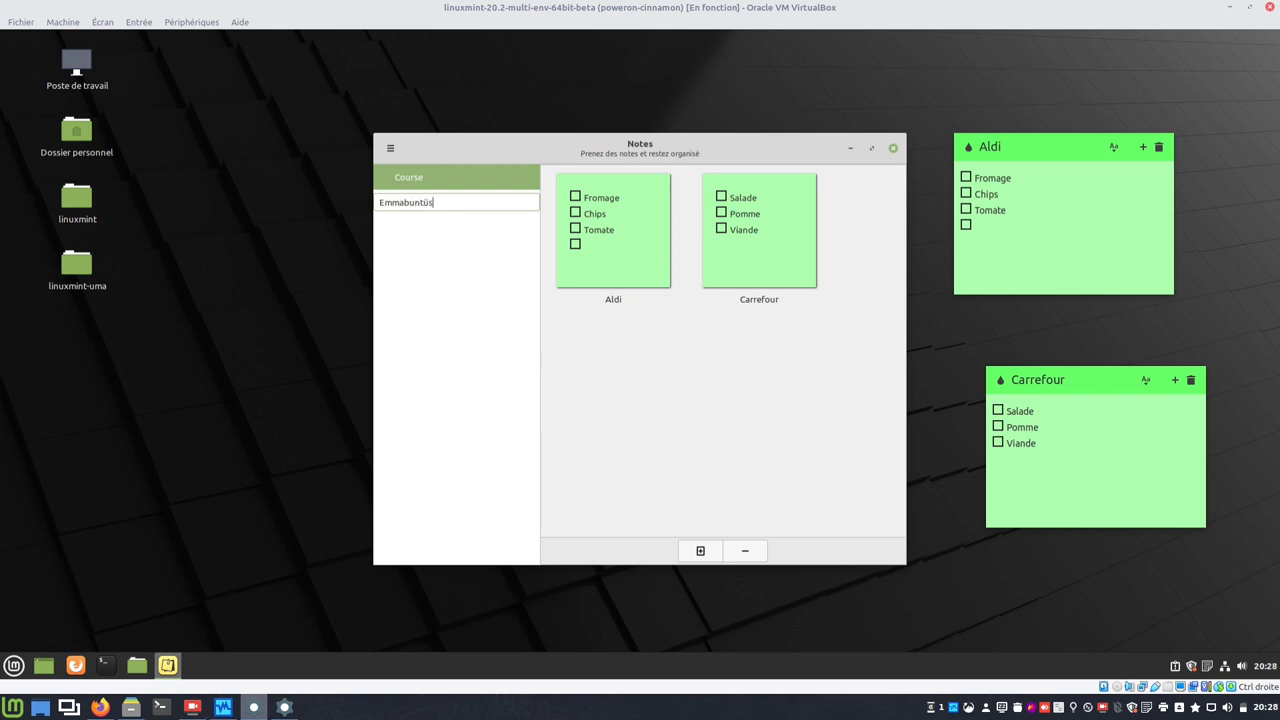
{"action": "key", "text": "Return"}
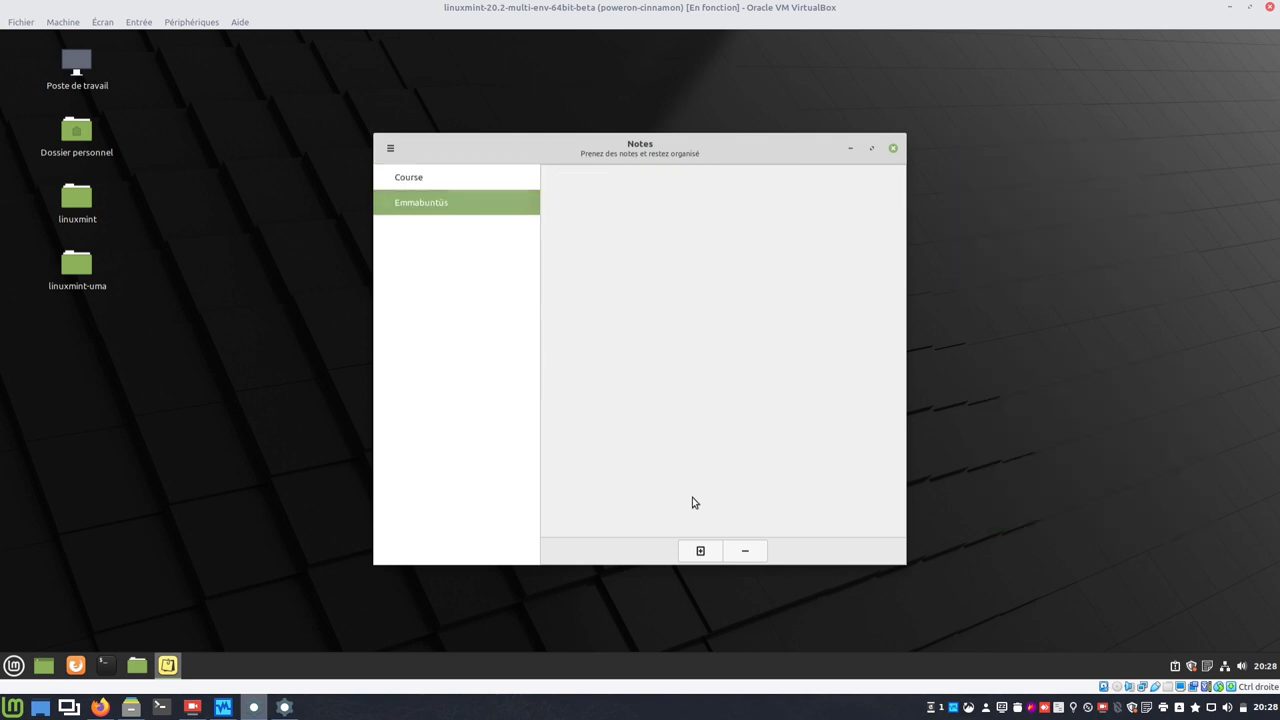
Add a note titled Don to the Emmabuntüs group and place it on the desktop to the right of the Notes window.
{"action": "left_click", "coordinate": [700, 551]}
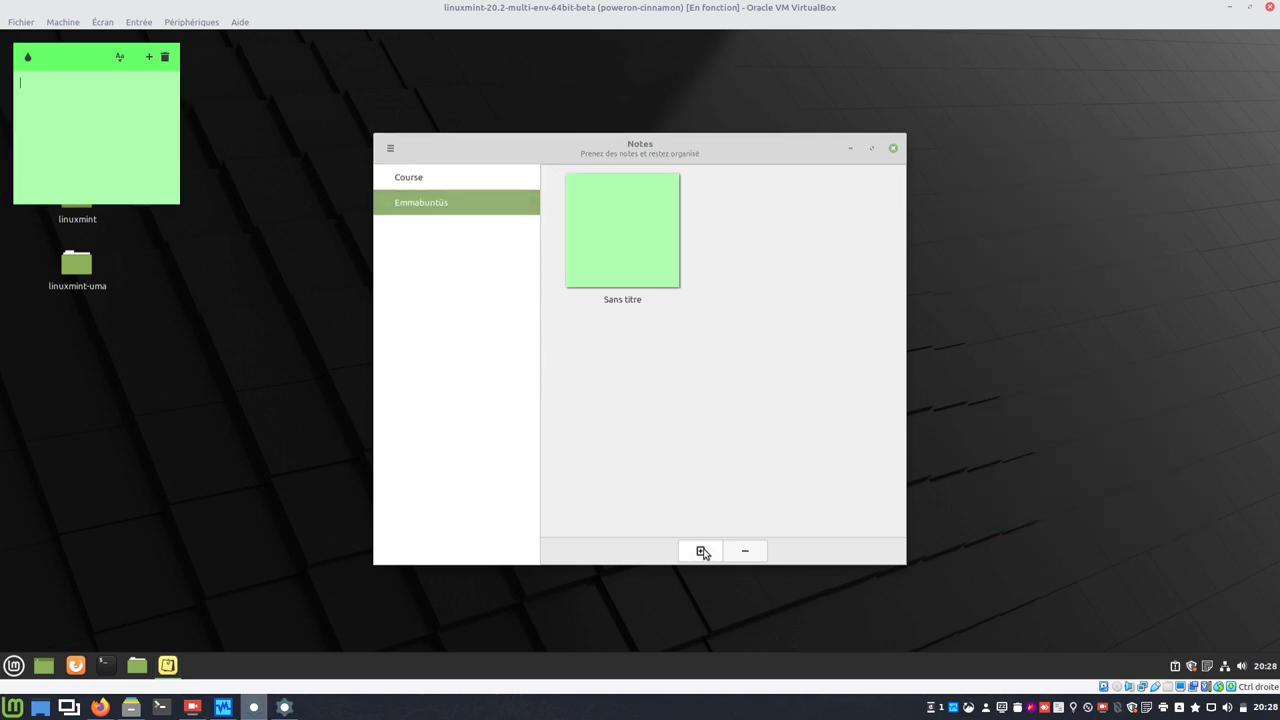
{"action": "left_click", "coordinate": [72, 63]}
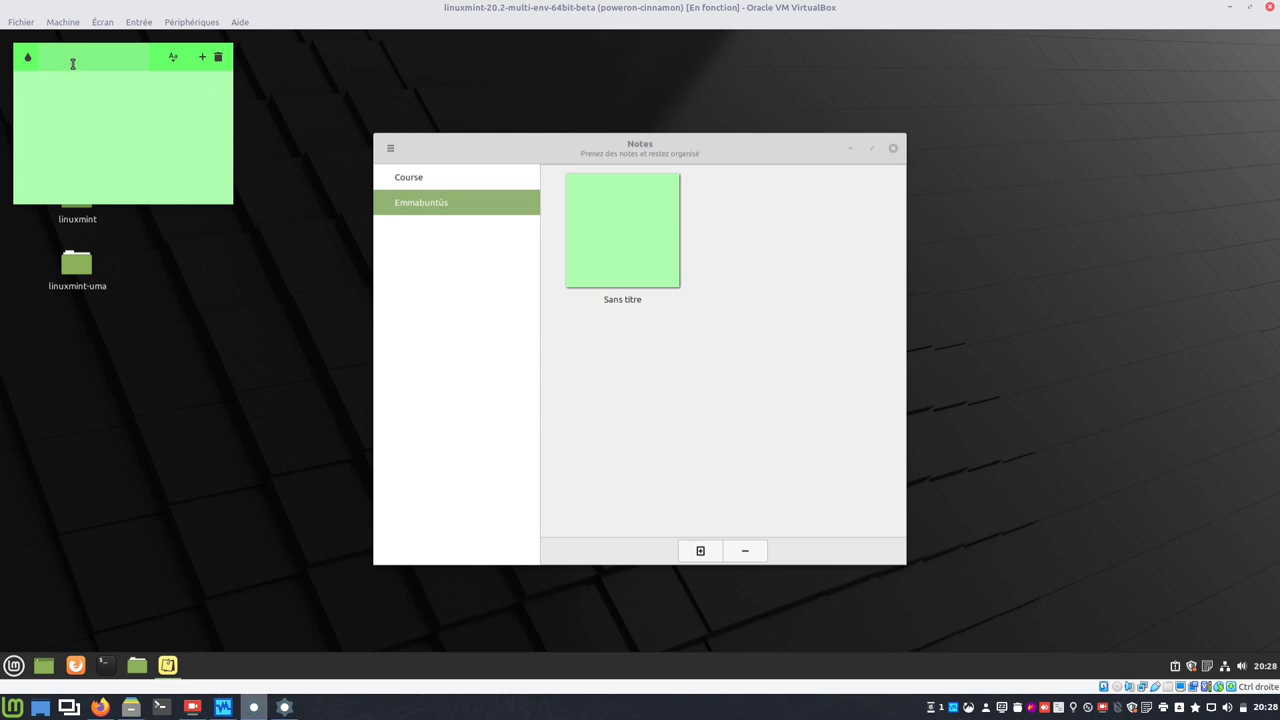
{"action": "type", "text": "Don"}
{"action": "key", "text": "Return"}
{"action": "mouse_move", "coordinate": [114, 57]}
{"action": "left_mouse_down"}
{"action": "mouse_move", "coordinate": [173, 120]}
{"action": "mouse_move", "coordinate": [789, 294]}
{"action": "mouse_move", "coordinate": [1071, 206]}
{"action": "mouse_move", "coordinate": [1077, 220]}
{"action": "left_mouse_up"}
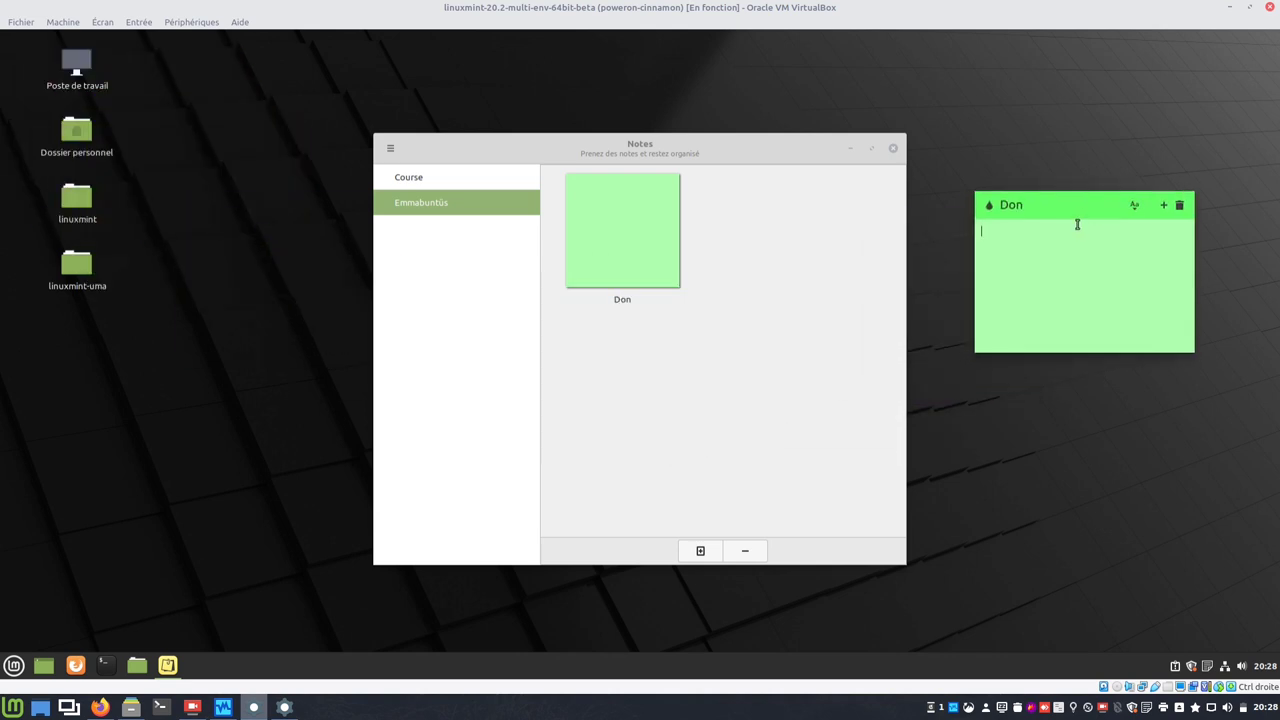
Turn on checkboxes in the Don note and list Ecole, Famille and Association.
{"action": "left_click", "coordinate": [1134, 206]}
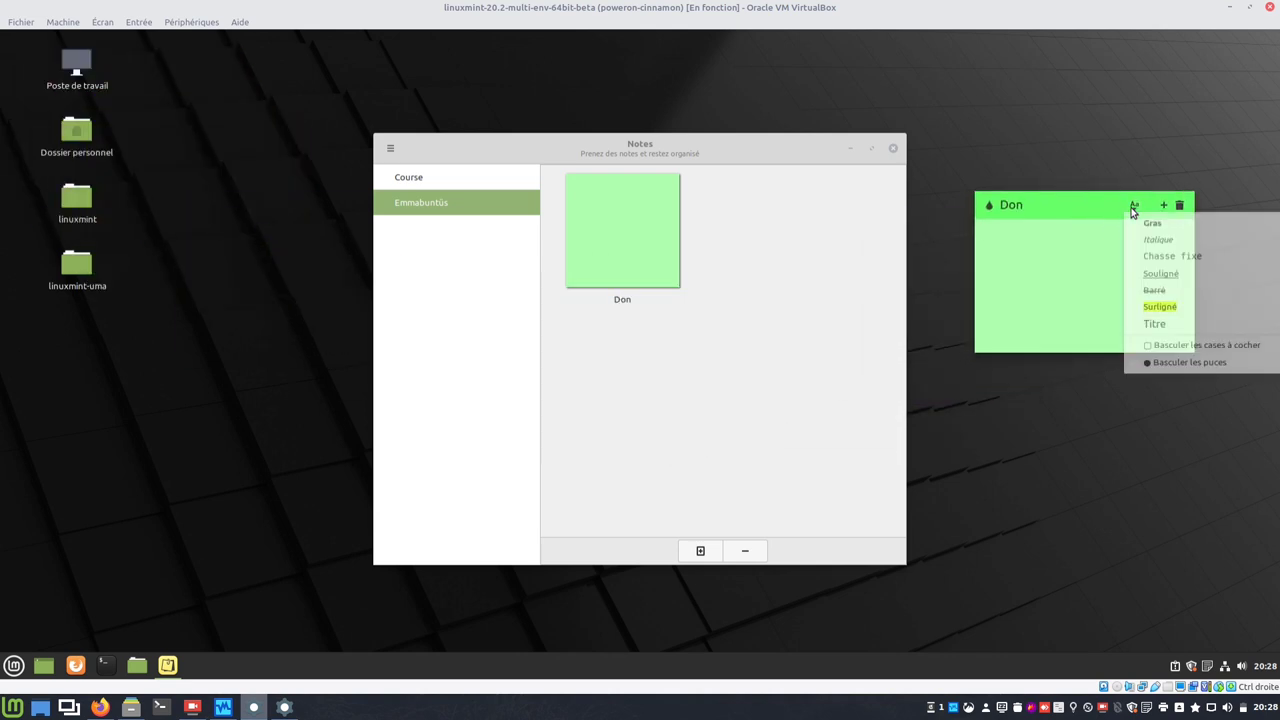
{"action": "left_click", "coordinate": [1153, 355]}
{"action": "type", "text": "Ecole"}
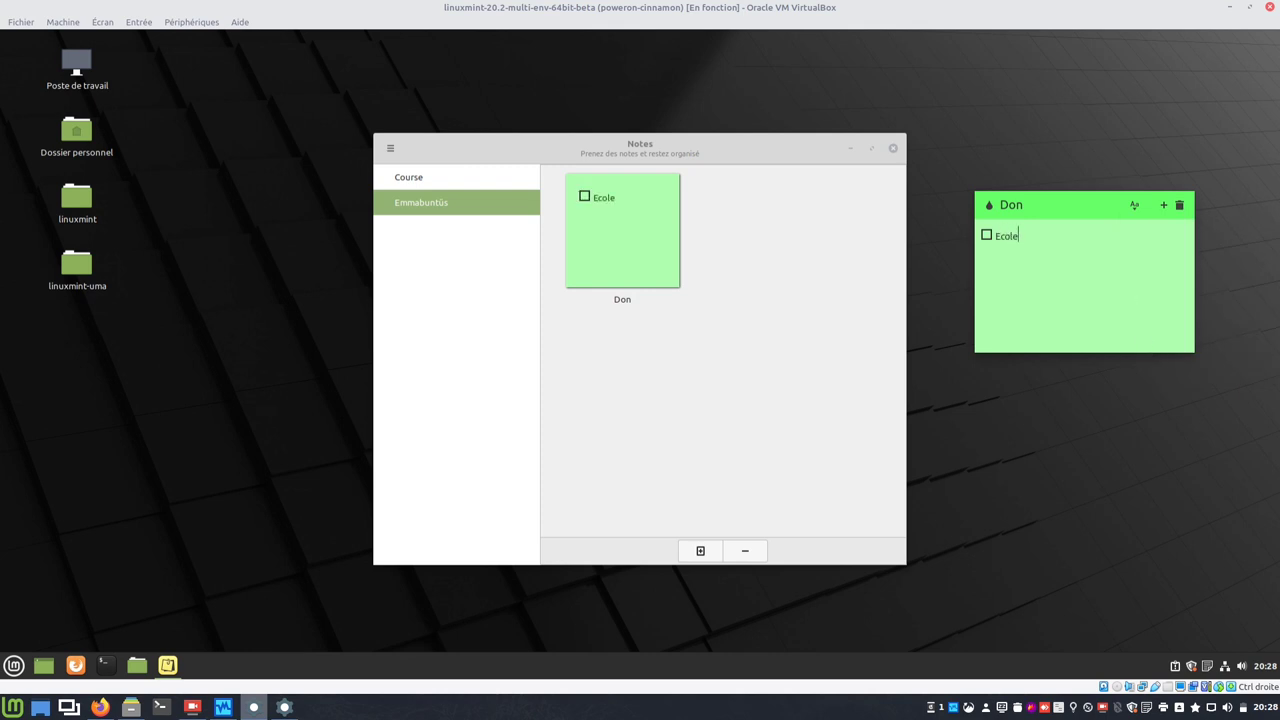
{"action": "key", "text": "Return"}
{"action": "type", "text": "Famille"}
{"action": "key", "text": "Return"}
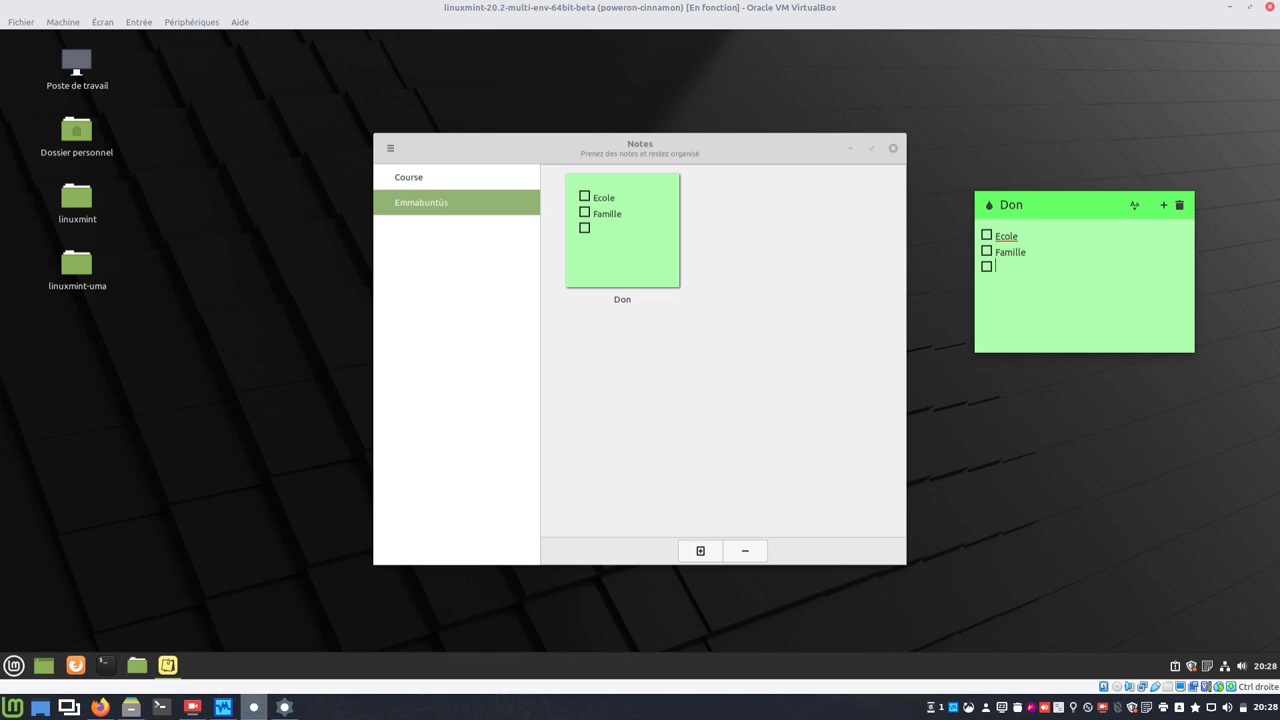
{"action": "type", "text": "Association"}
Add a second note to the Emmabuntüs group, move it to the lower left of the desktop and title it Vidéo.
{"action": "left_click", "coordinate": [700, 551]}
{"action": "left_click_drag", "start_coordinate": [91, 62], "coordinate": [231, 443]}
{"action": "left_click", "coordinate": [193, 440]}
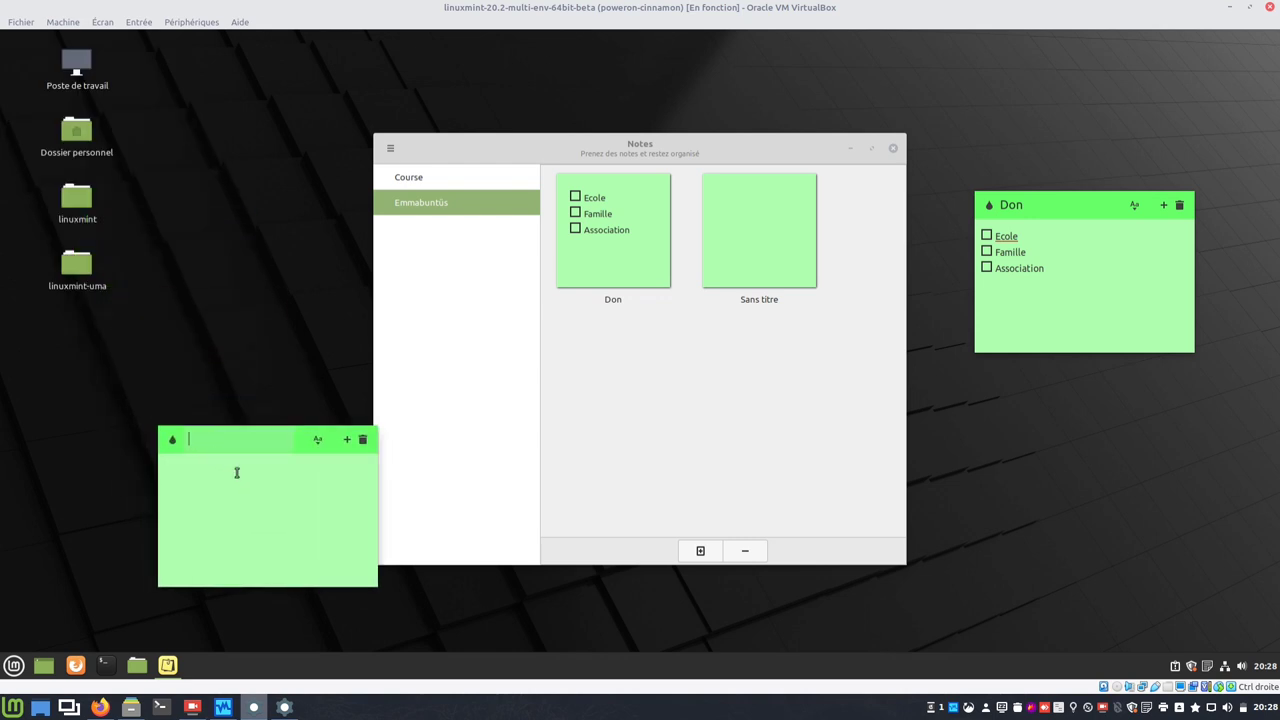
{"action": "type", "text": "Vidéo"}
{"action": "key", "text": "Return"}
Turn on checkboxes in the Vidéo note and list EmmaDE4-RC2 and EmmaDE4.
{"action": "left_click", "coordinate": [317, 440]}
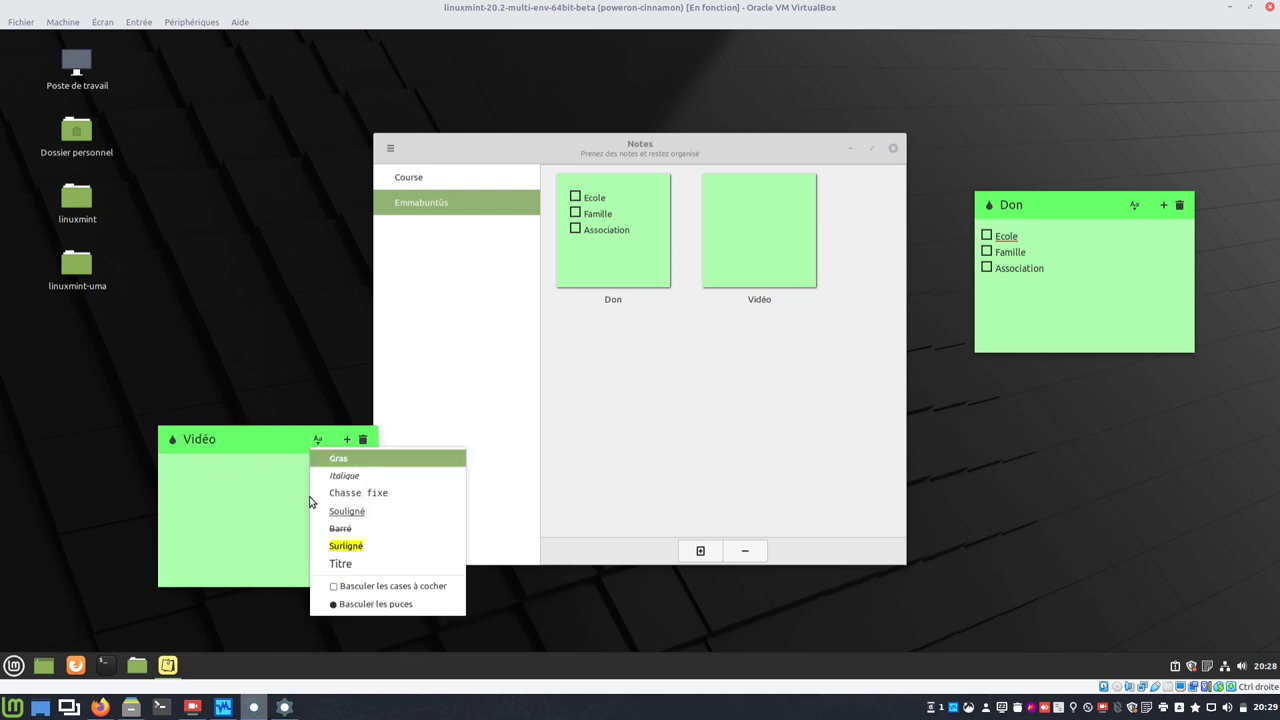
{"action": "left_click", "coordinate": [385, 580]}
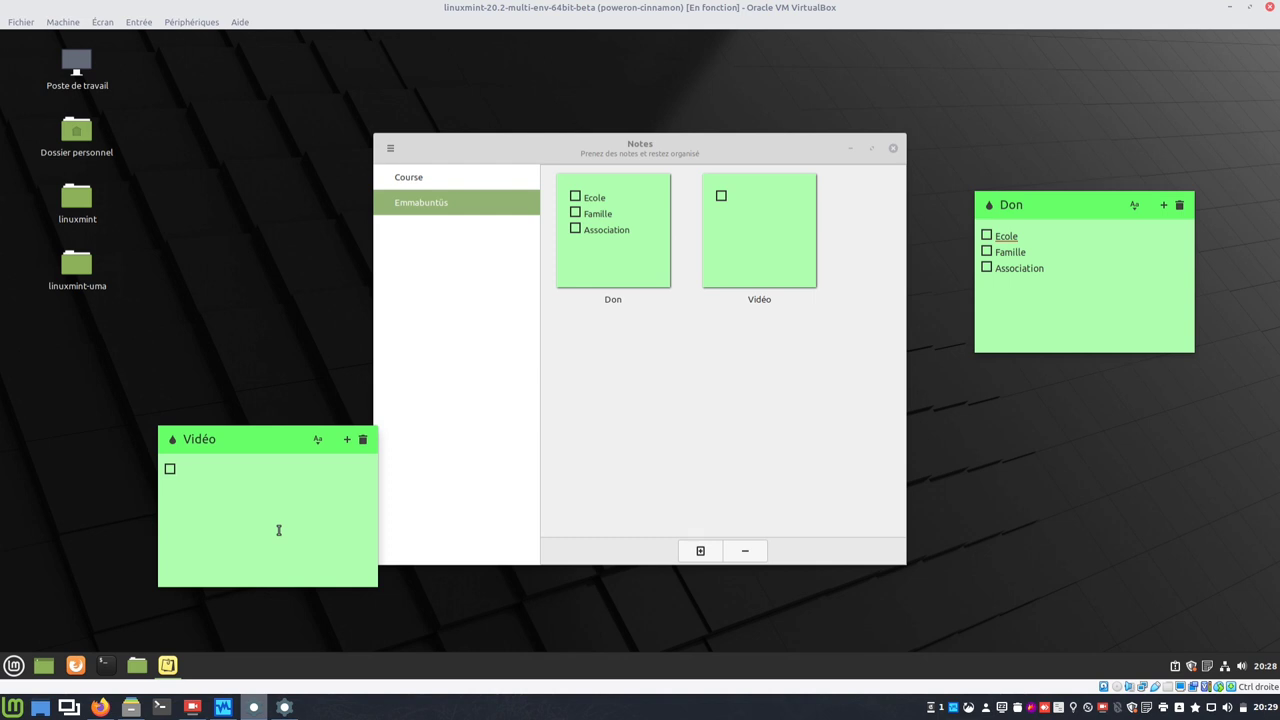
{"action": "type", "text": "EmmaDE4-RC2"}
{"action": "key", "text": "Return"}
{"action": "type", "text": "Emma"}
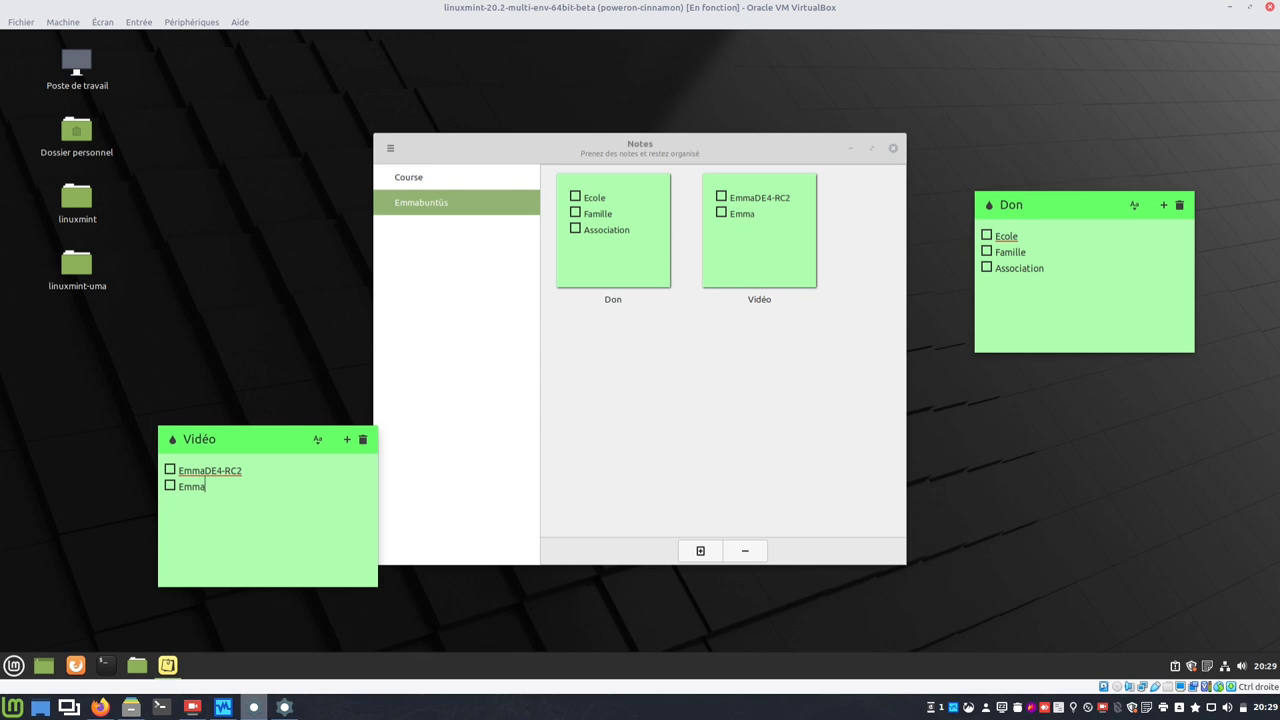
{"action": "type", "text": "DE4"}
In the Course group, colour the Aldi note blue (Bleu) and the Carrefour note yellow (Jaune).
{"action": "left_click", "coordinate": [410, 178]}
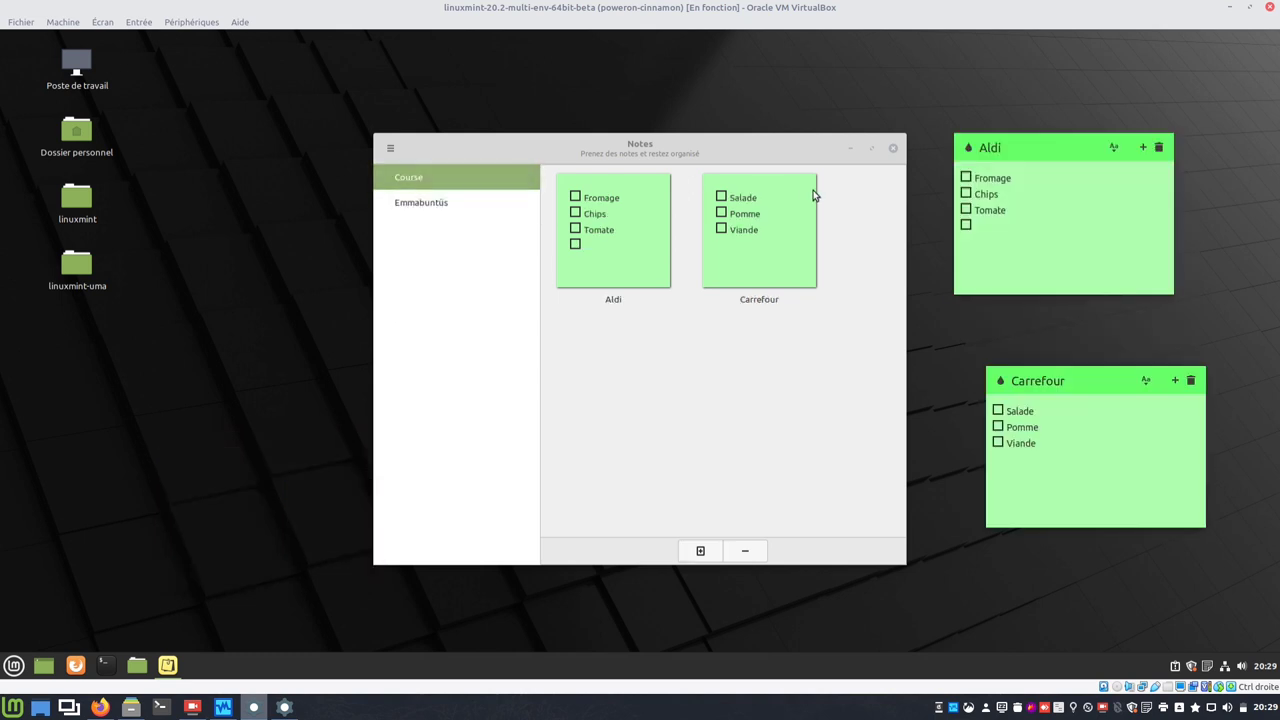
{"action": "left_click", "coordinate": [967, 149]}
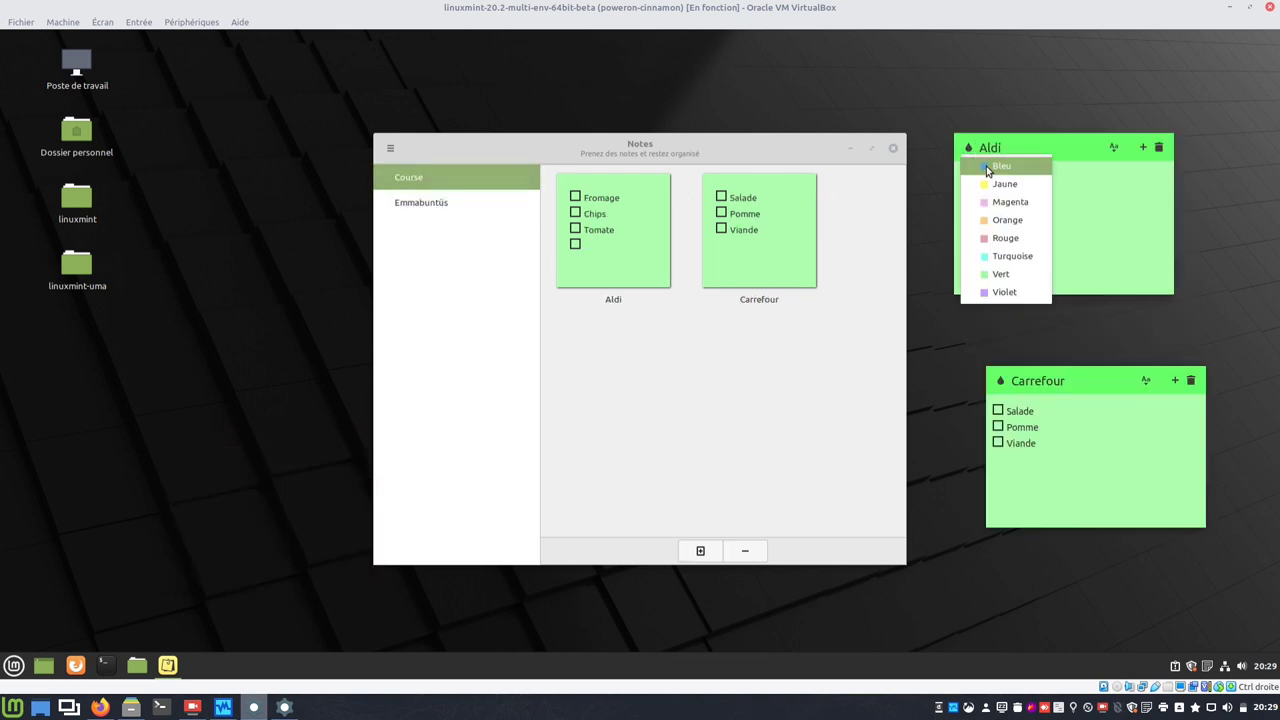
{"action": "left_click", "coordinate": [994, 168]}
{"action": "left_click", "coordinate": [1000, 381]}
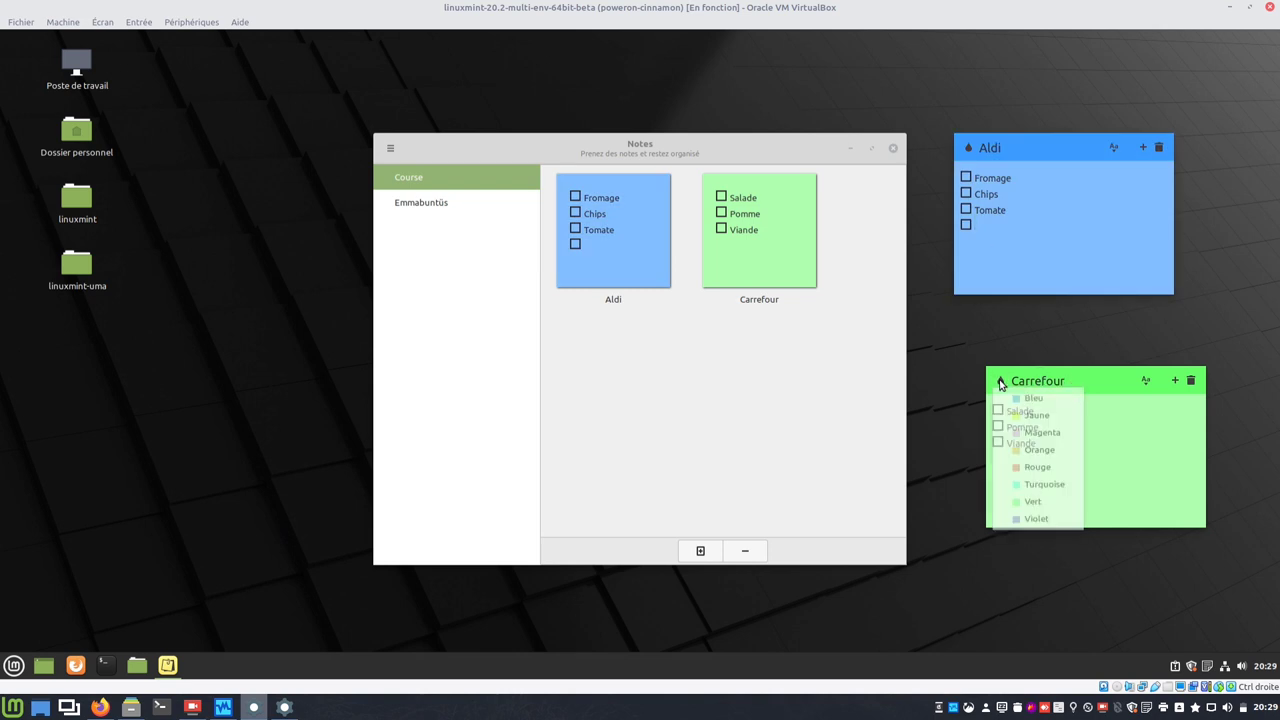
{"action": "left_click", "coordinate": [1027, 424]}
In the Emmabuntüs group, colour the Don note Magenta and the Vidéo note Orange.
{"action": "left_click", "coordinate": [408, 205]}
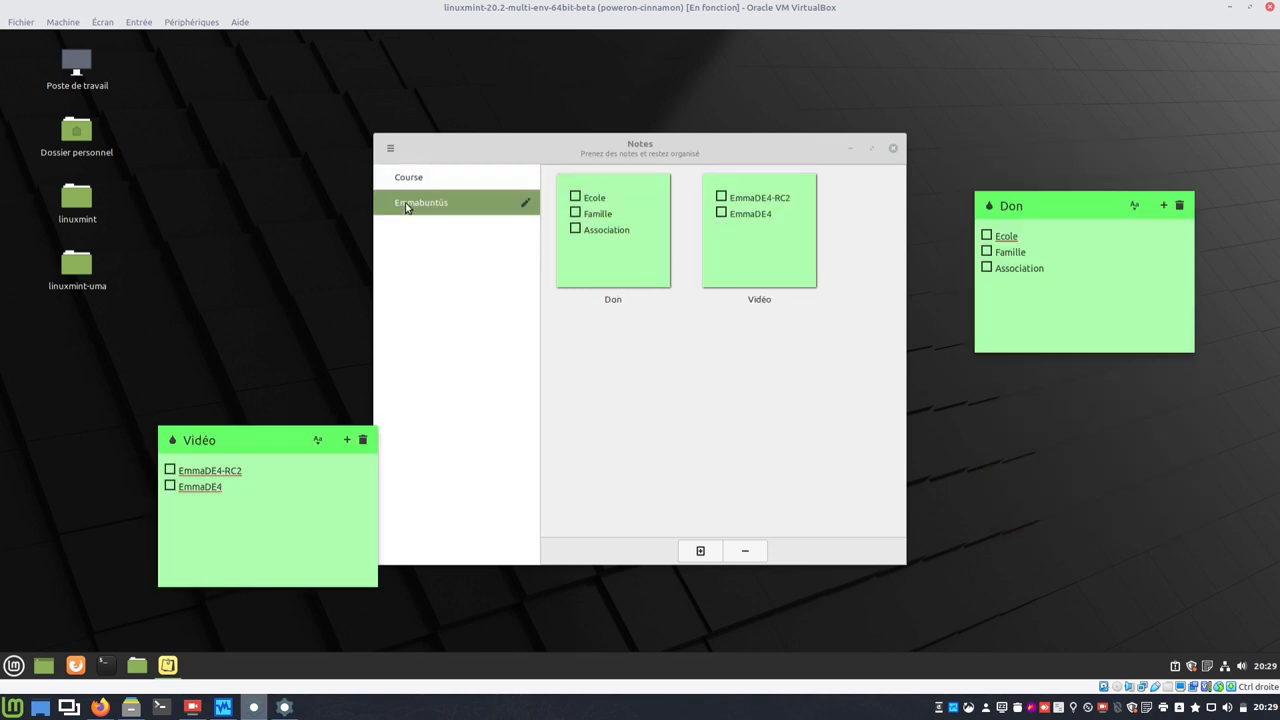
{"action": "left_click", "coordinate": [991, 207]}
{"action": "left_click", "coordinate": [1022, 260]}
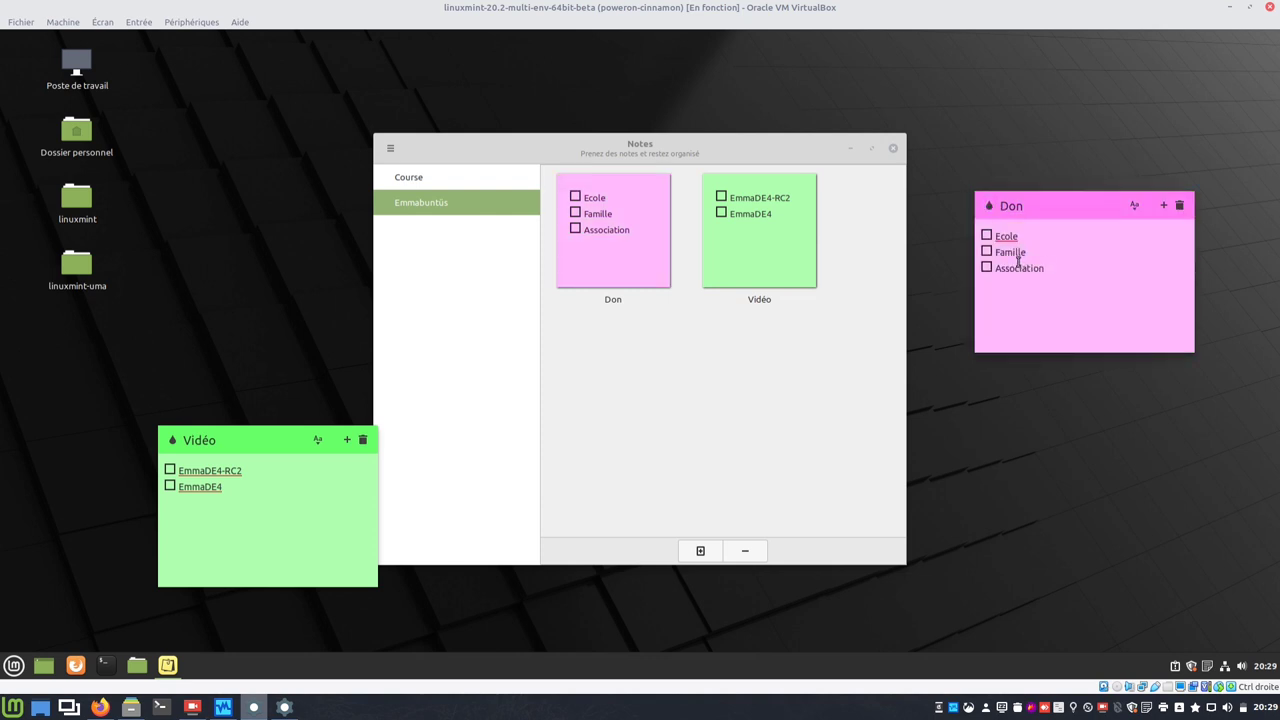
{"action": "left_click", "coordinate": [171, 442]}
{"action": "left_click", "coordinate": [217, 511]}
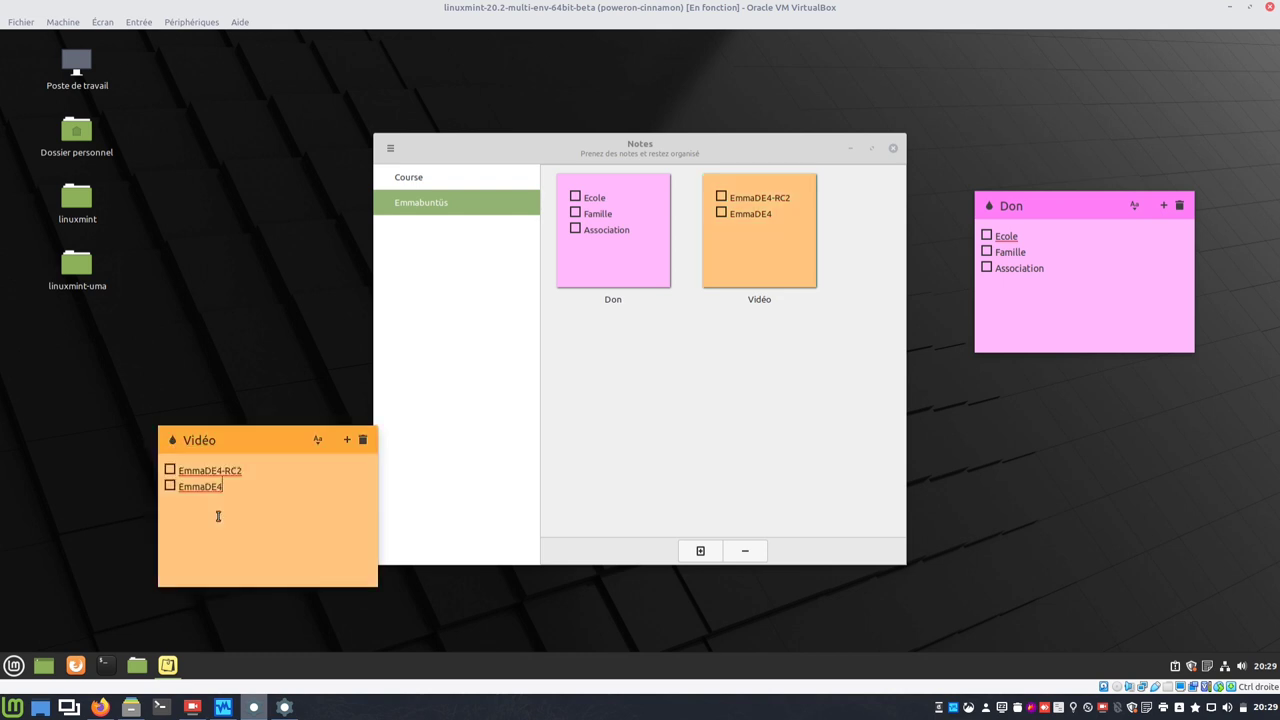
Switch between the Course and Emmabuntüs groups to compare their notes, ending on Course.
{"action": "left_click", "coordinate": [419, 180]}
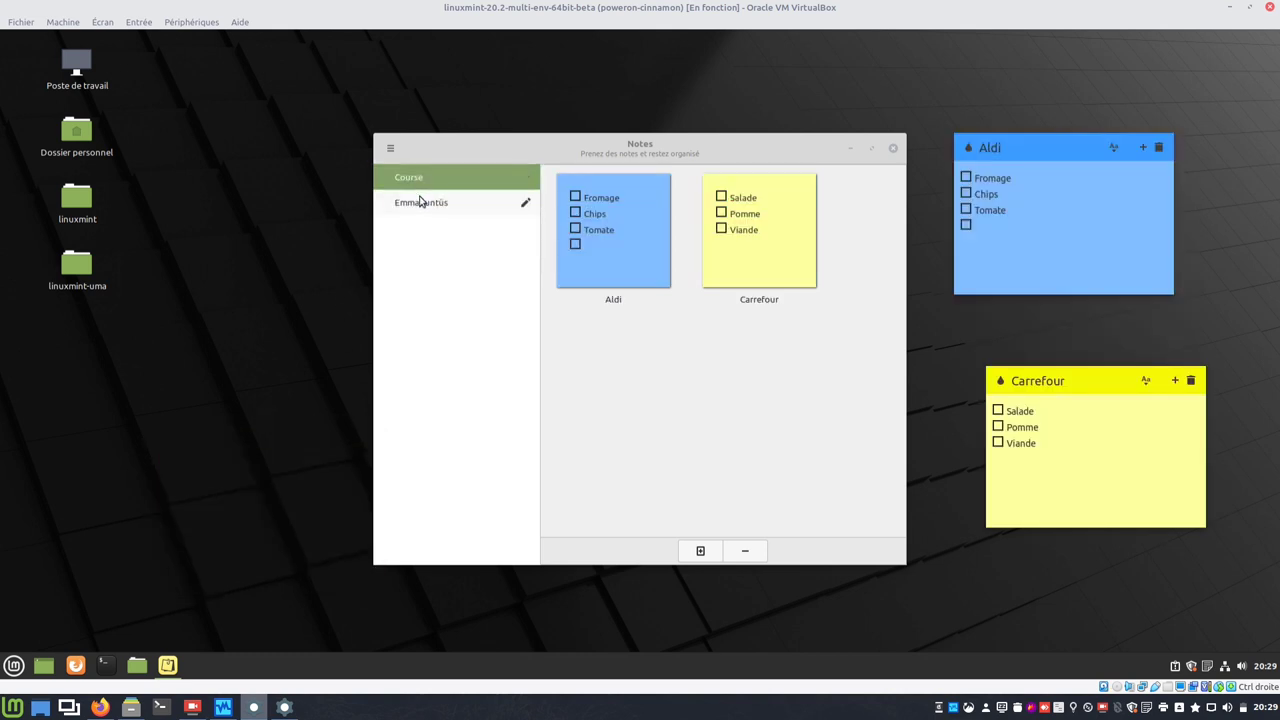
{"action": "left_click", "coordinate": [421, 204]}
{"action": "left_click", "coordinate": [421, 180]}
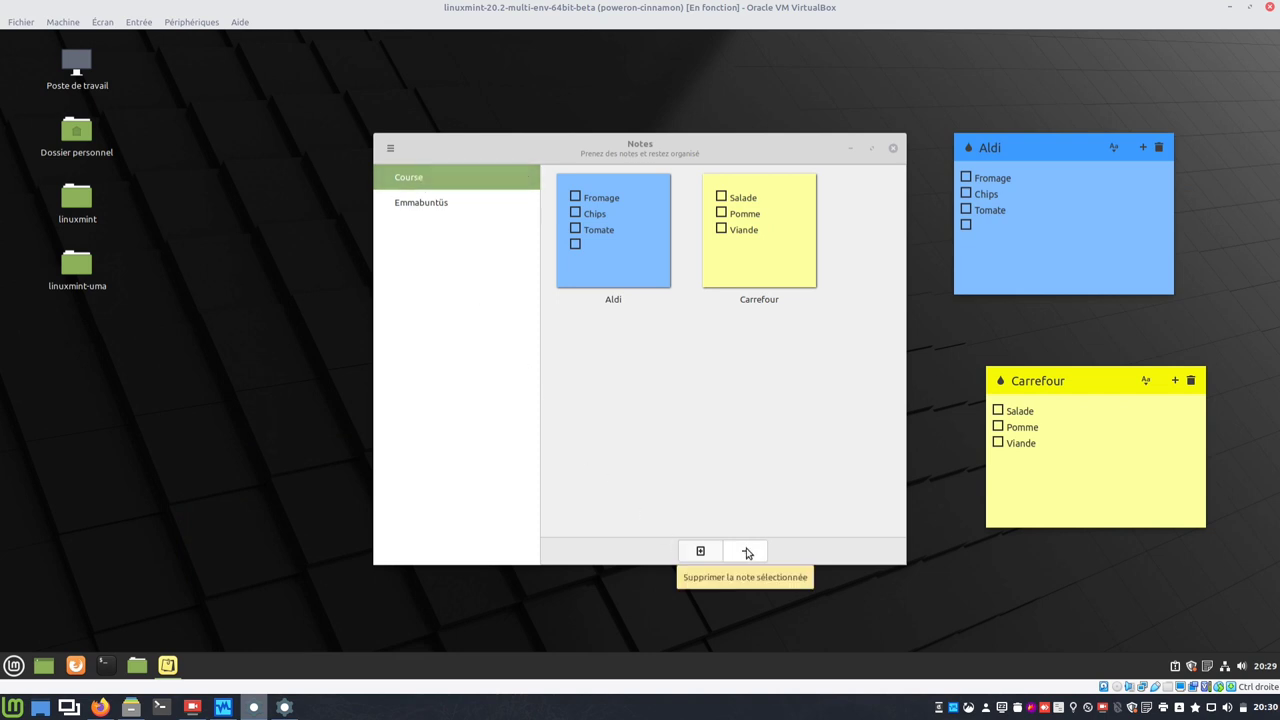
Review the automatic backup settings in the Notes preferences and close the preferences.
{"action": "left_click", "coordinate": [390, 147]}
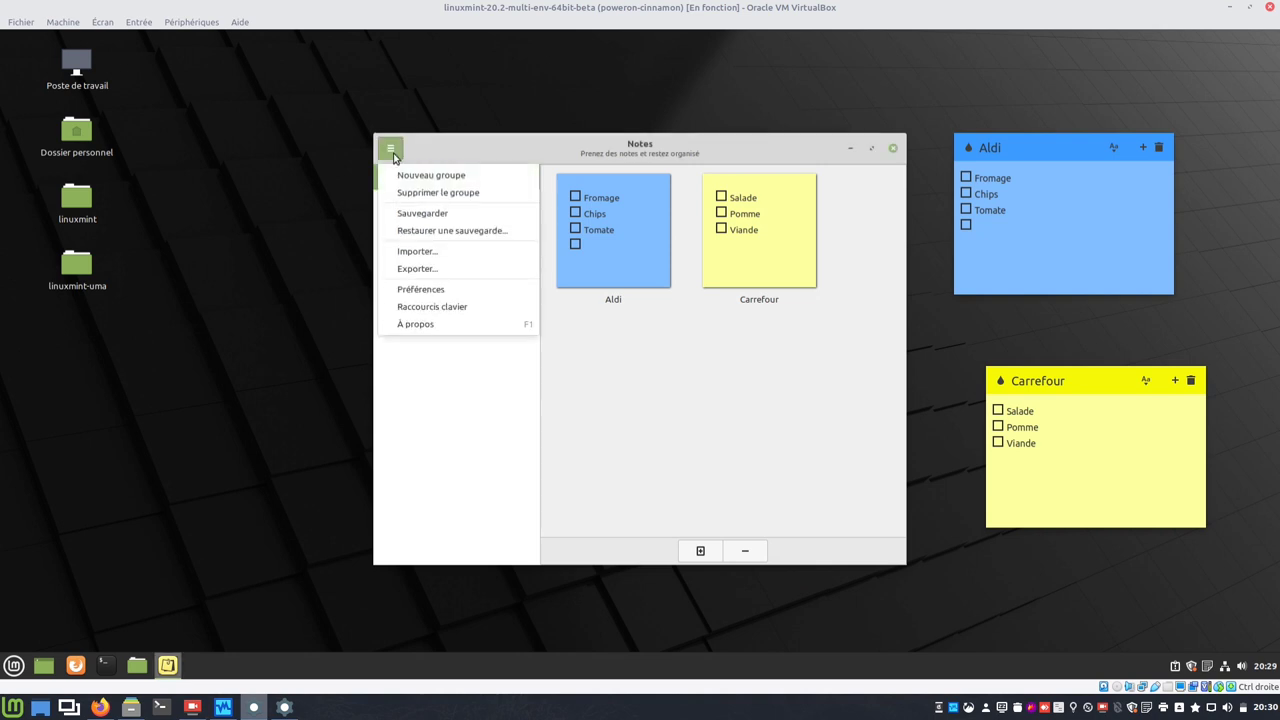
{"action": "left_click", "coordinate": [432, 290]}
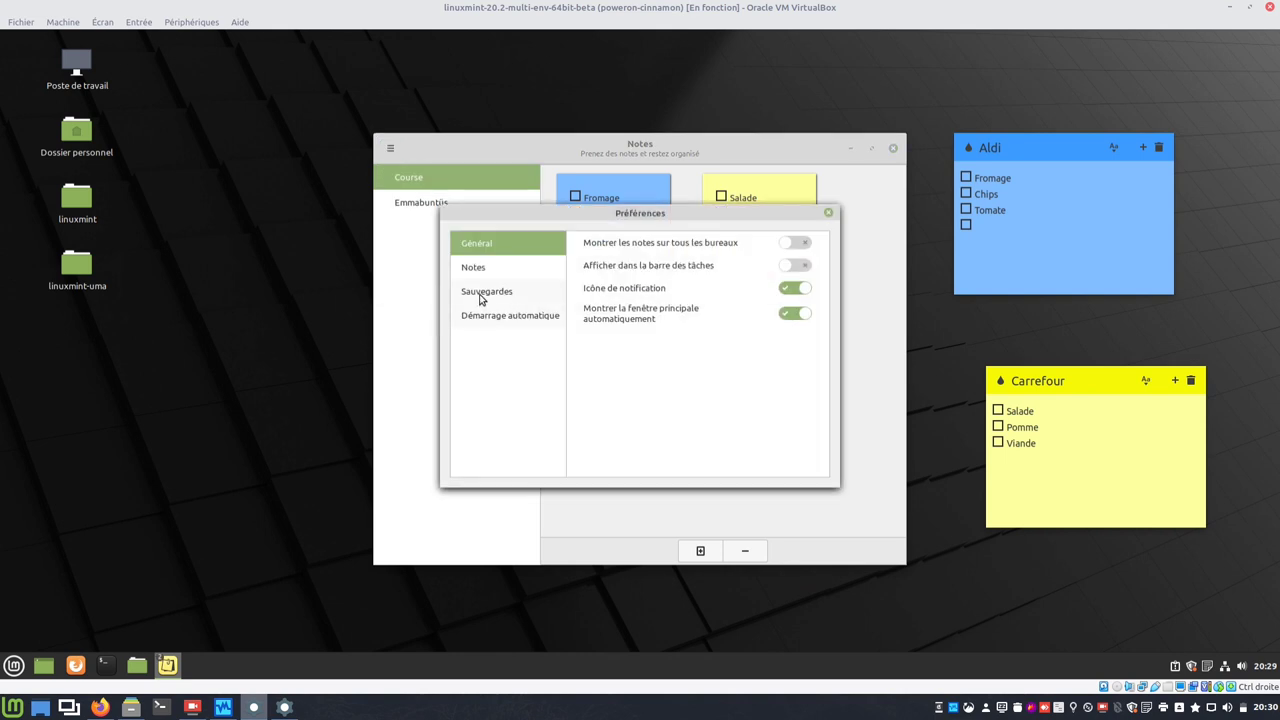
{"action": "left_click", "coordinate": [484, 294]}
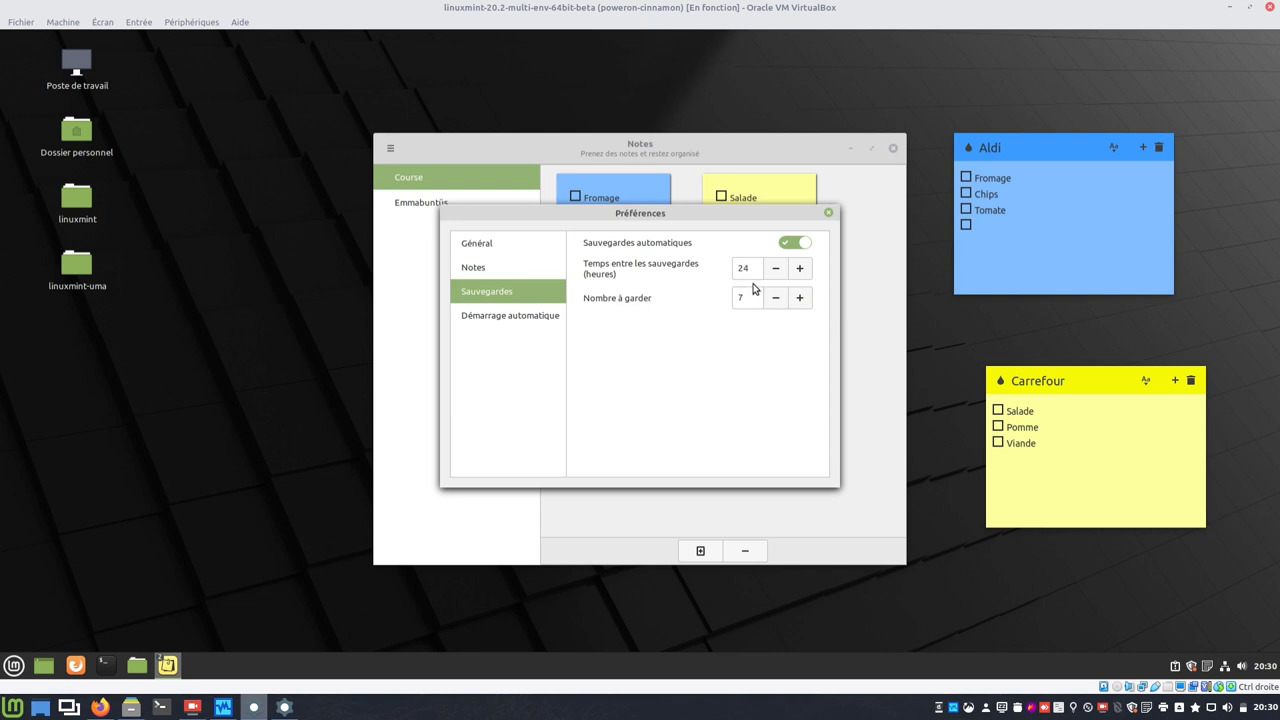
{"action": "left_click", "coordinate": [829, 214]}
Back up the notes manually and close the main Notes window.
{"action": "left_click", "coordinate": [390, 149]}
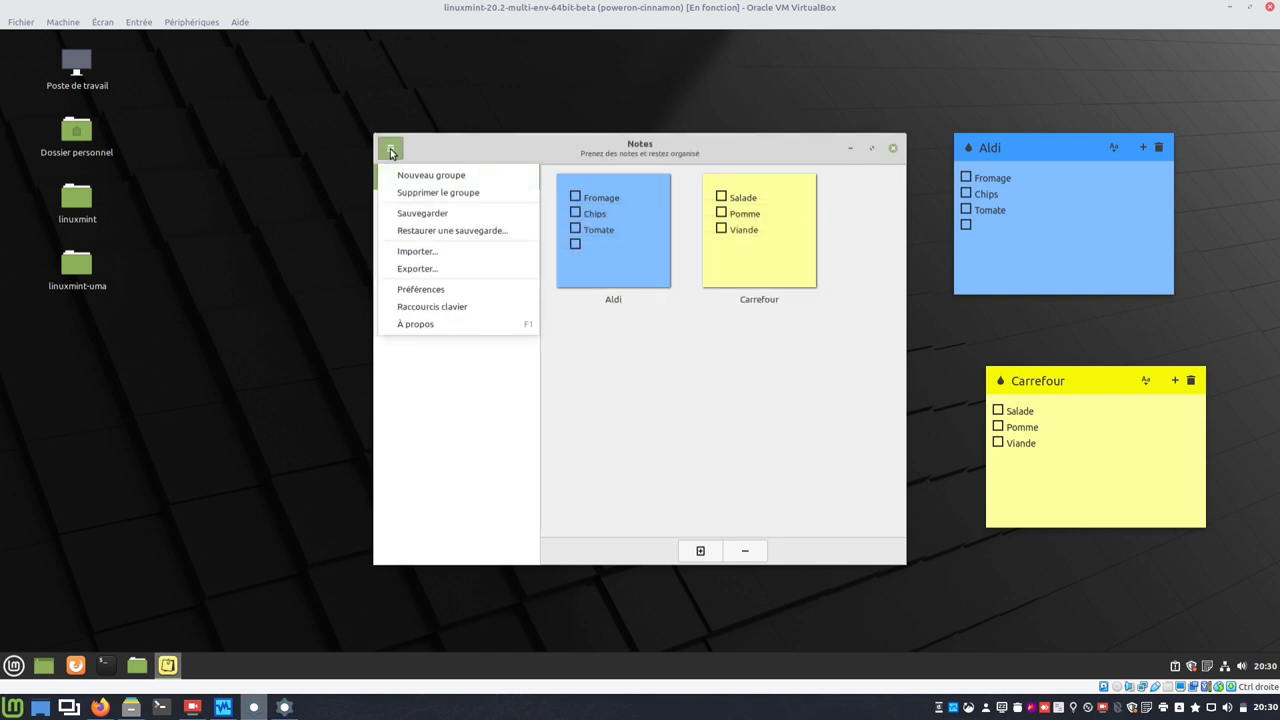
{"action": "left_click", "coordinate": [430, 215]}
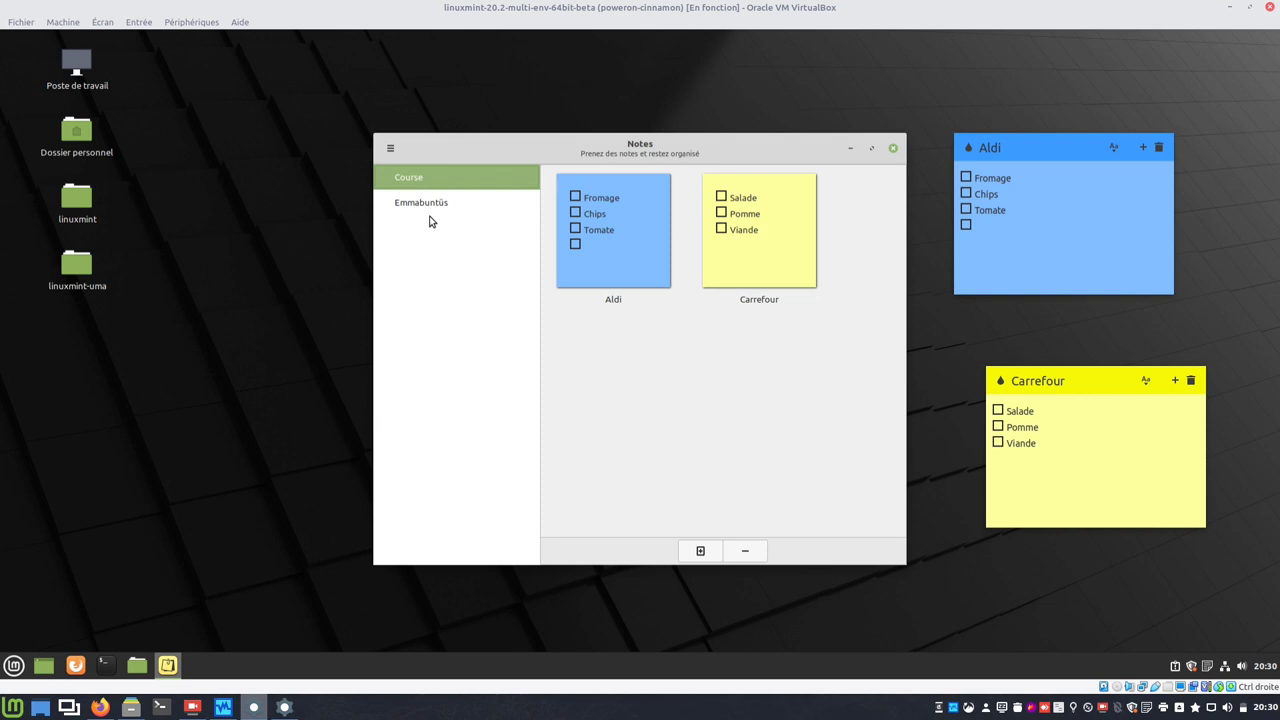
{"action": "left_click", "coordinate": [893, 148]}
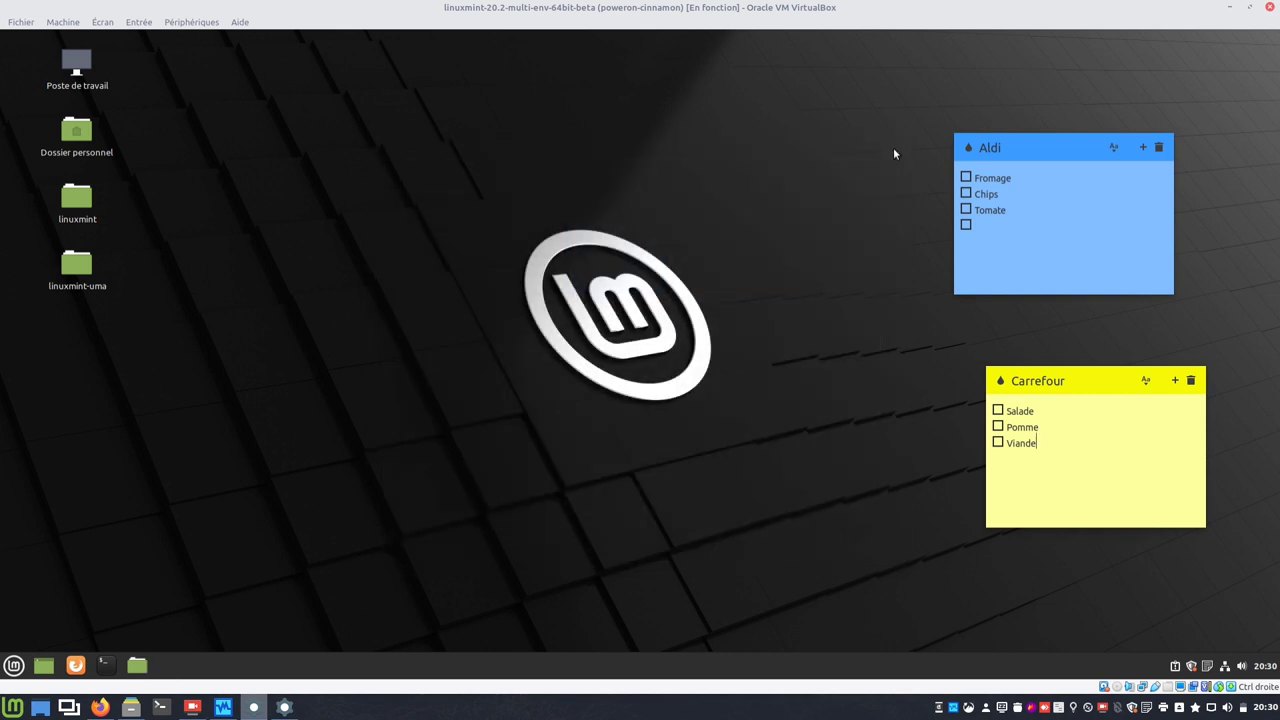
Hide and redisplay the desktop notes twice through the Notes notification icon.
{"action": "left_click", "coordinate": [1208, 668]}
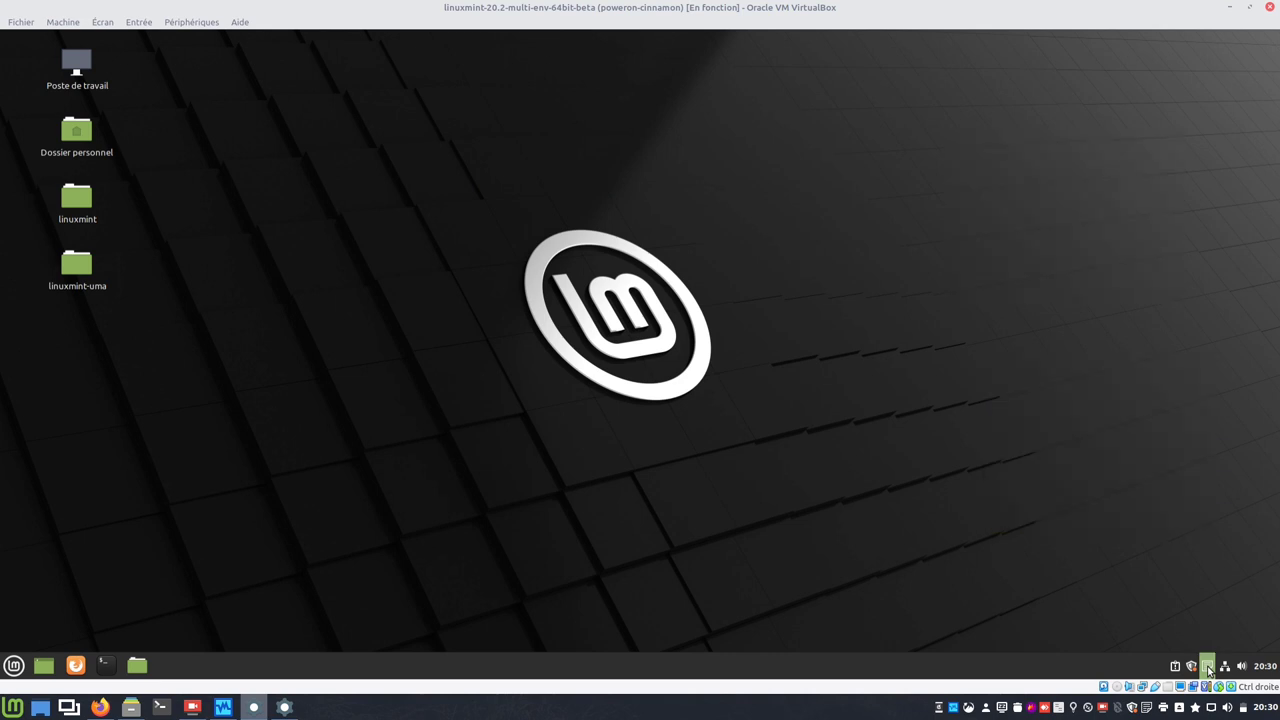
{"action": "left_click", "coordinate": [1208, 668]}
{"action": "left_click", "coordinate": [1208, 668]}
{"action": "left_click", "coordinate": [1208, 668]}
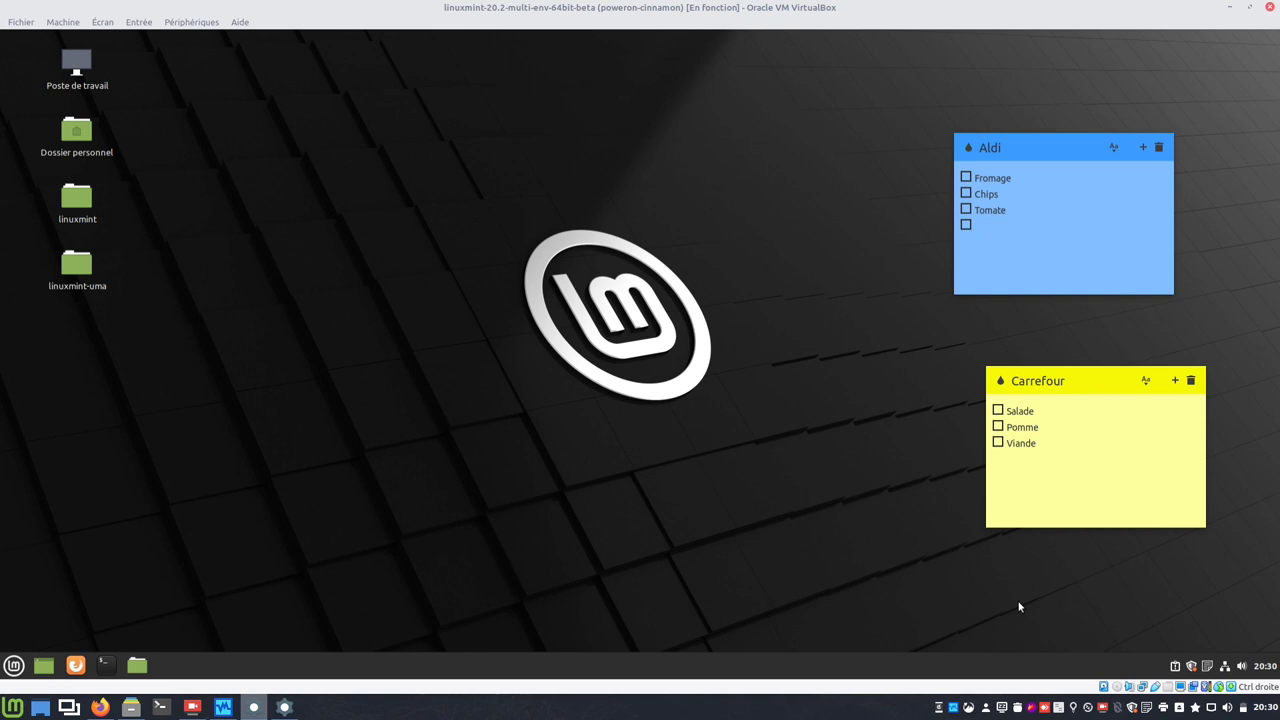
Display the Emmabuntüs group from the Notes notification icon and move the Vidéo note to the upper part of the desktop.
{"action": "right_click", "coordinate": [1209, 668]}
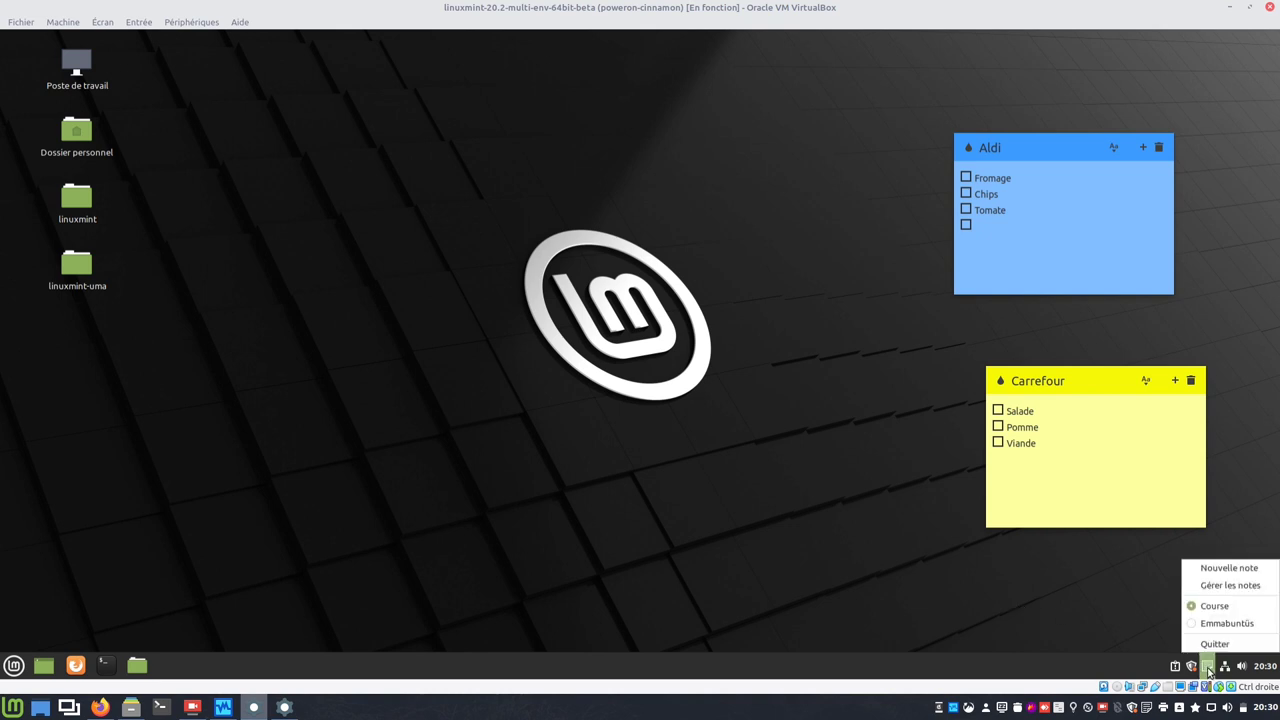
{"action": "left_click", "coordinate": [1206, 623]}
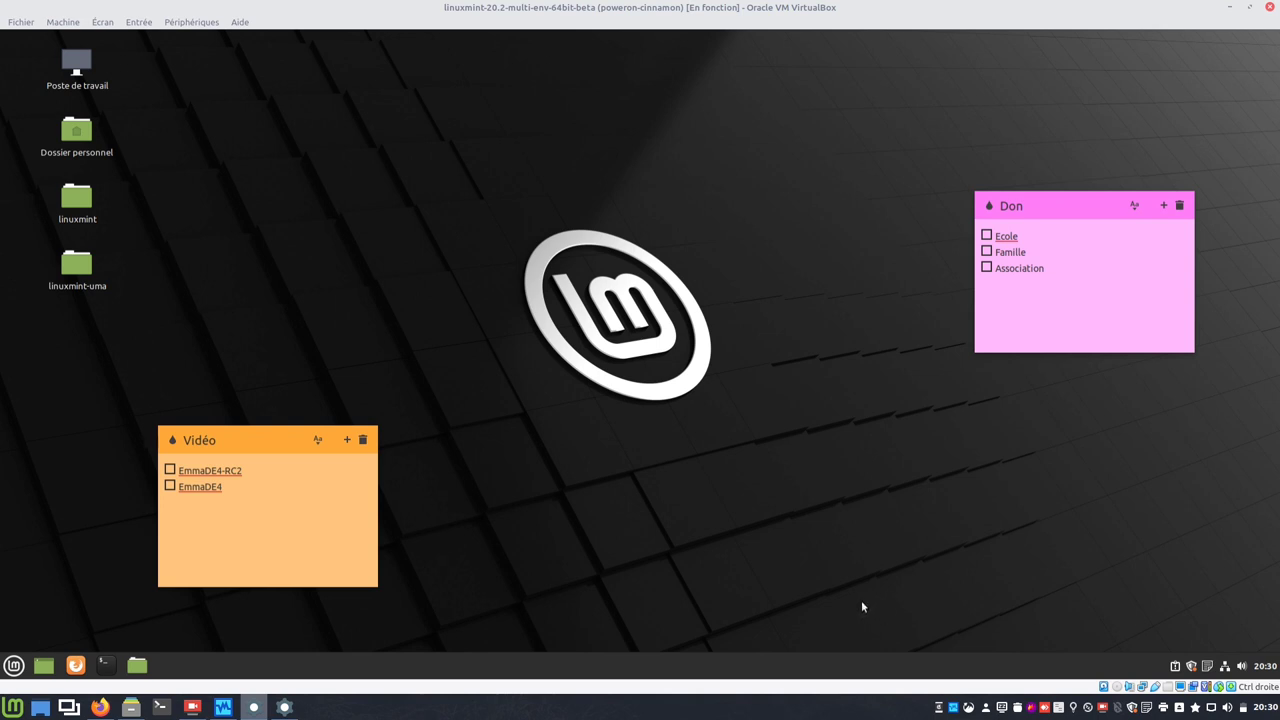
{"action": "left_click_drag", "start_coordinate": [271, 440], "coordinate": [350, 146]}
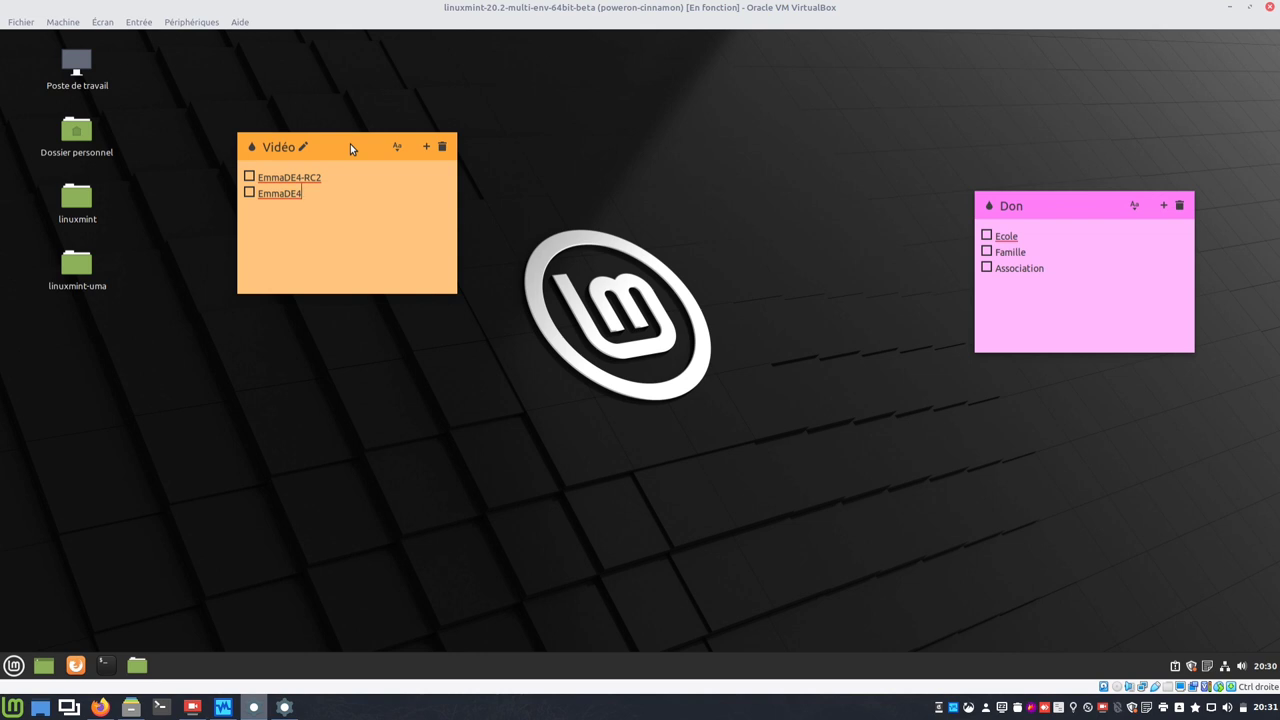
Switch to the file manager, show hidden files in the home folder and open the .config folder.
{"action": "left_click", "coordinate": [137, 665]}
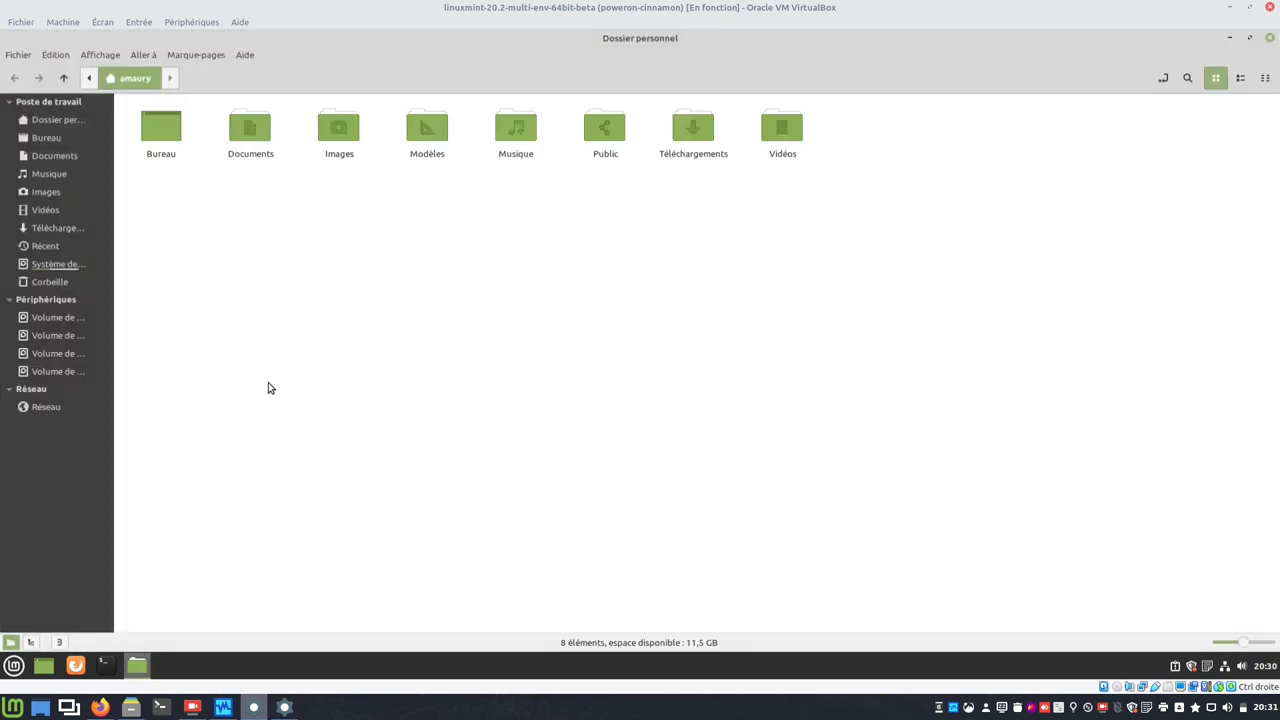
{"action": "left_click", "coordinate": [115, 56]}
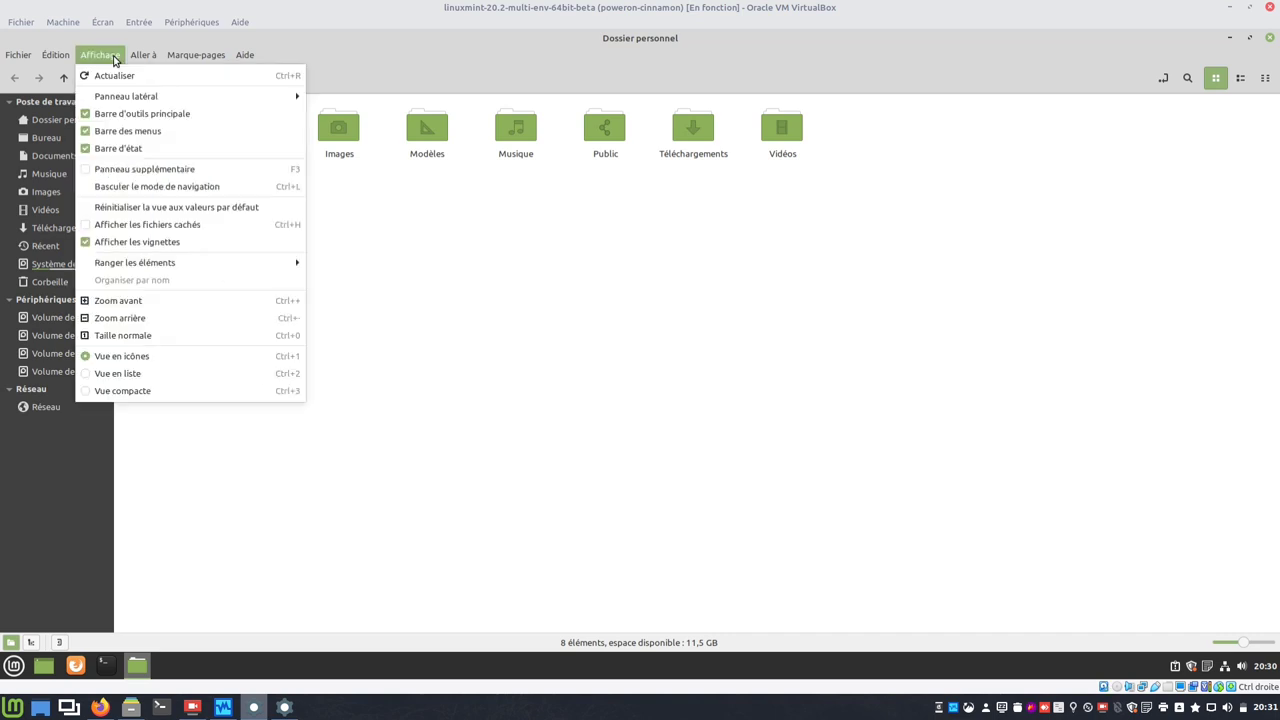
{"action": "left_click", "coordinate": [182, 224]}
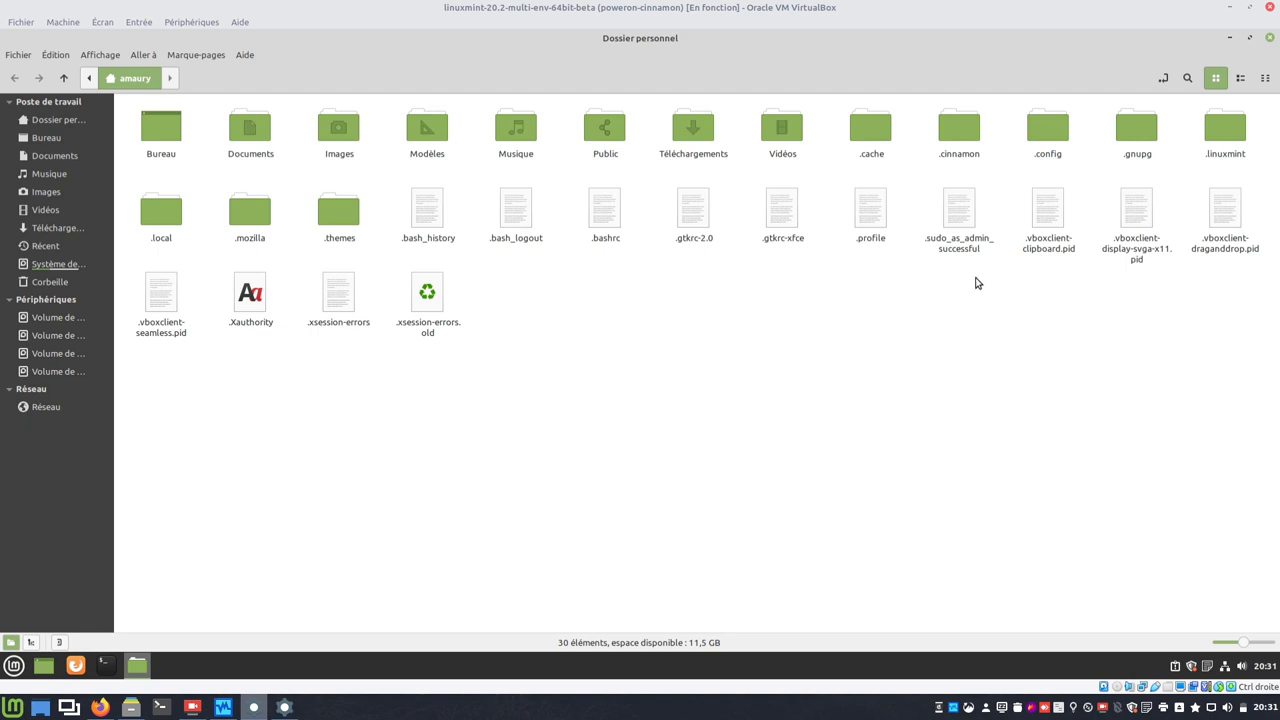
{"action": "double_click", "coordinate": [1062, 137]}
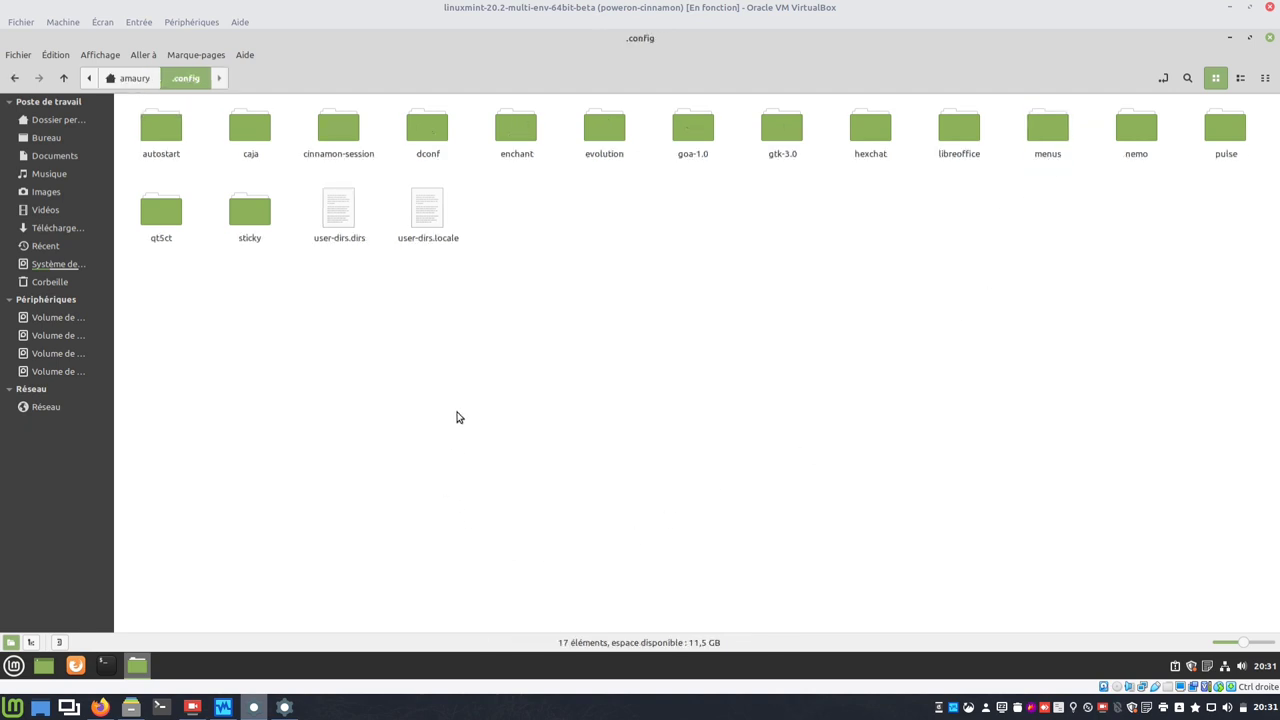
Open the sticky folder and select backup-1628274613.json, minimising the file manager once the files have been examined.
{"action": "double_click", "coordinate": [241, 225]}
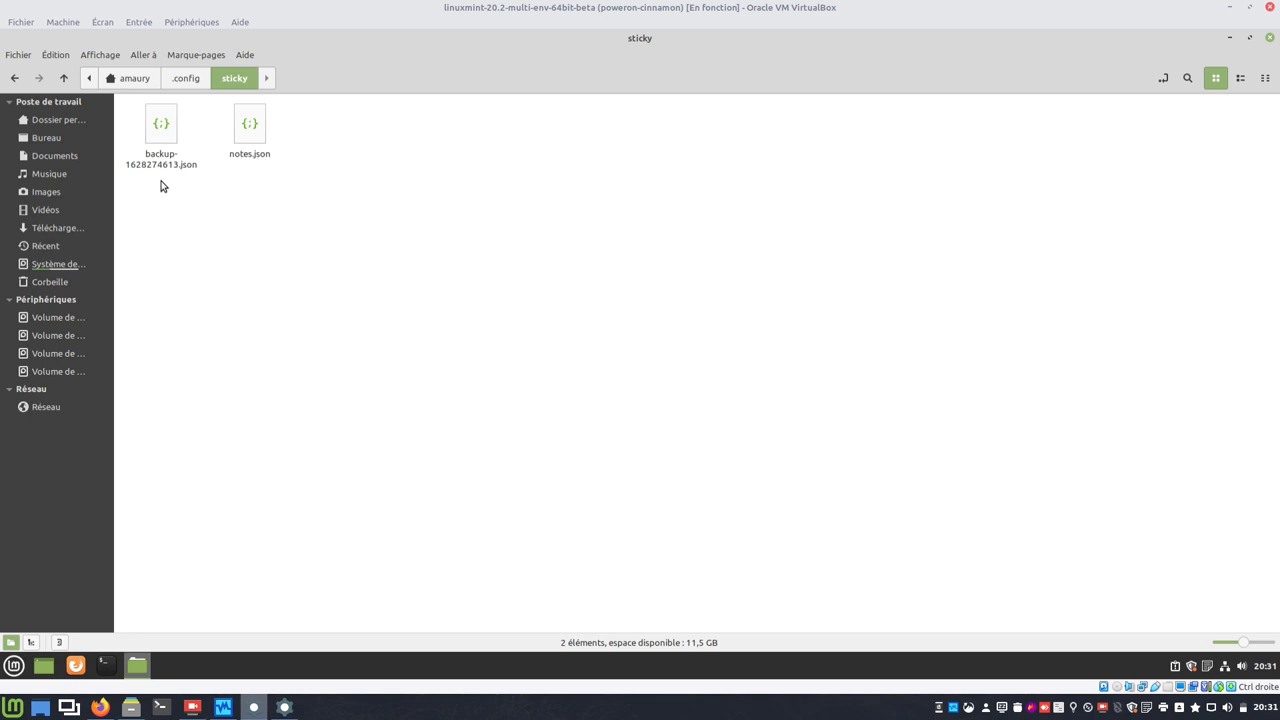
{"action": "left_click", "coordinate": [165, 140]}
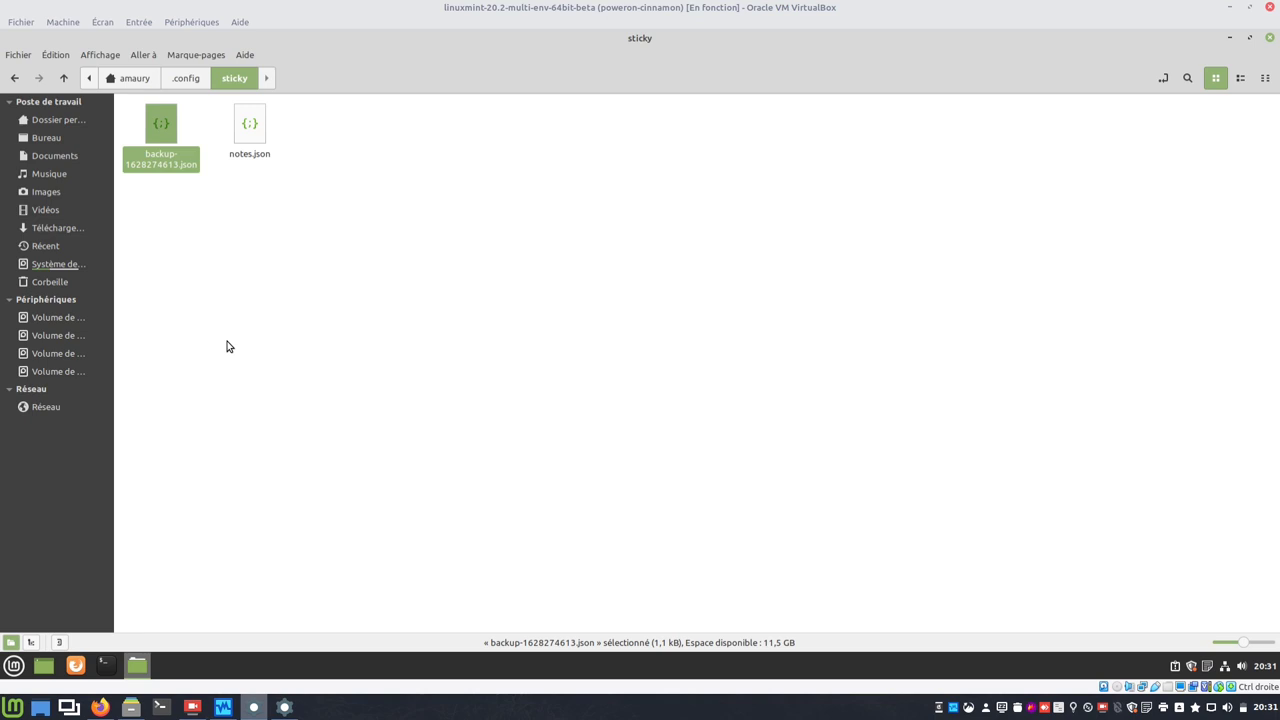
{"action": "left_click", "coordinate": [1229, 38]}
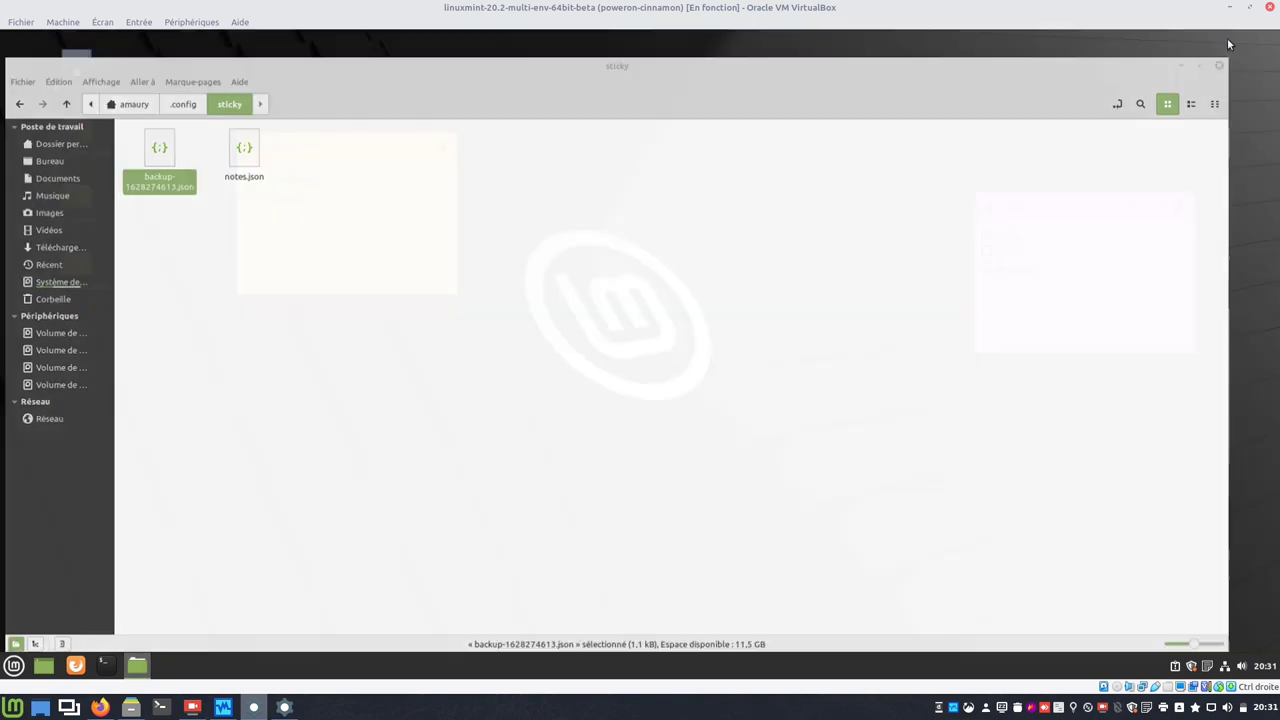
Reopen the Notes manager, save another manual backup and switch to the file manager to check the sticky folder.
{"action": "right_click", "coordinate": [1209, 666]}
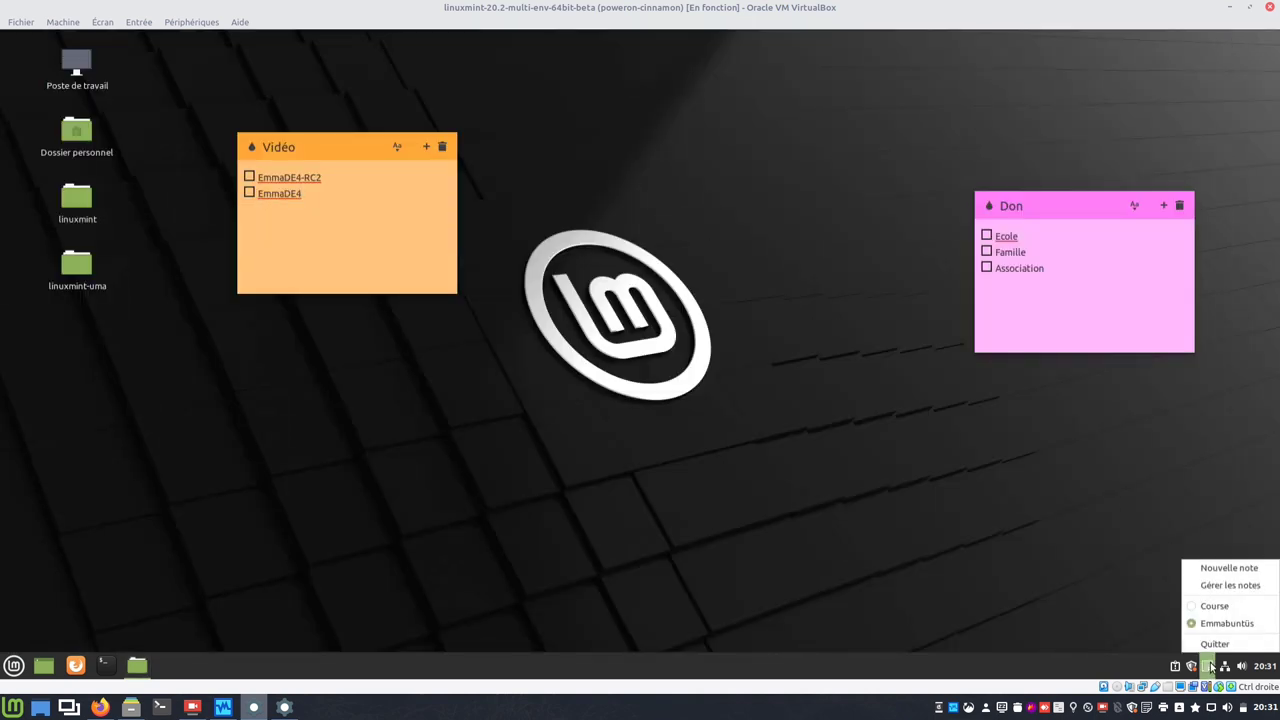
{"action": "left_click", "coordinate": [1212, 588]}
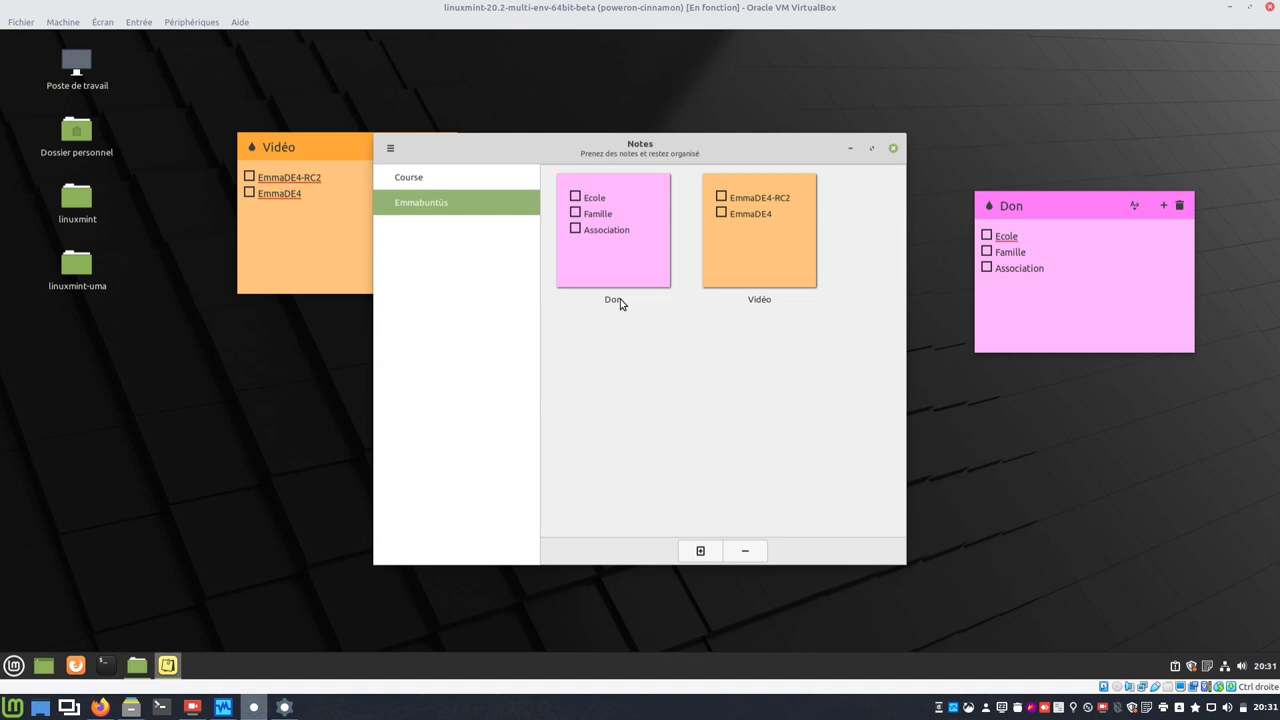
{"action": "left_click", "coordinate": [389, 150]}
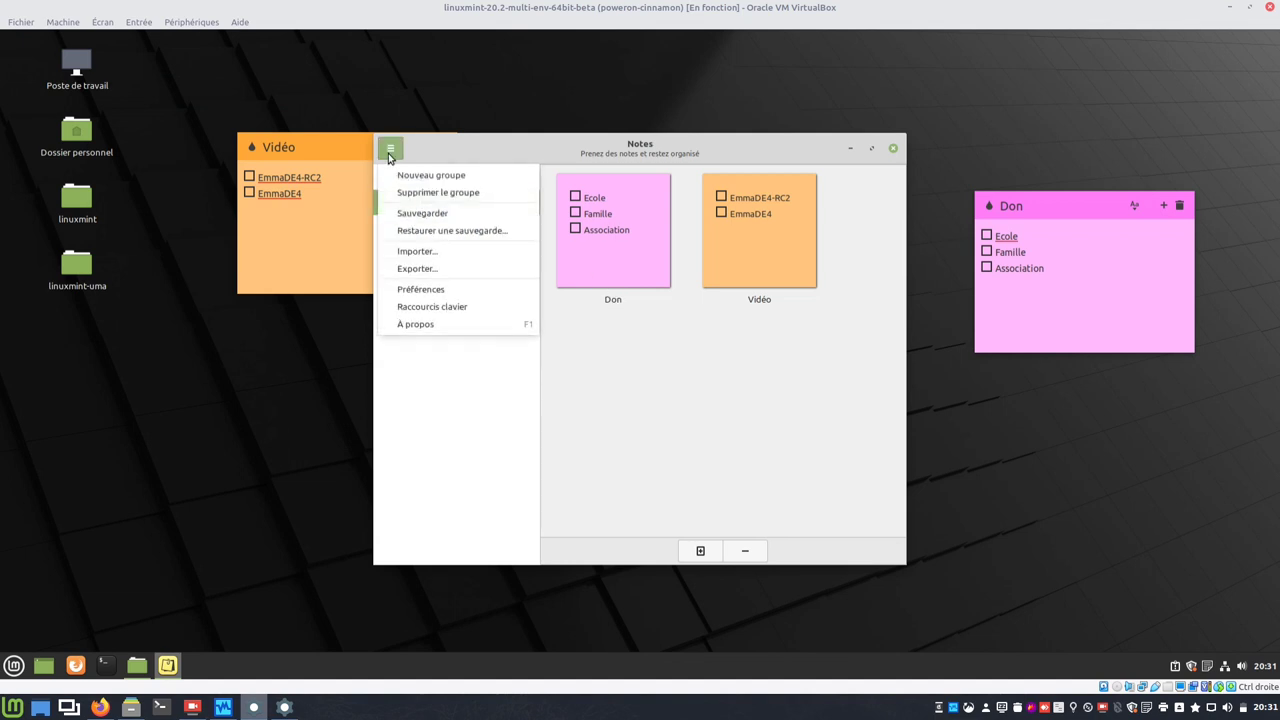
{"action": "left_click", "coordinate": [424, 214]}
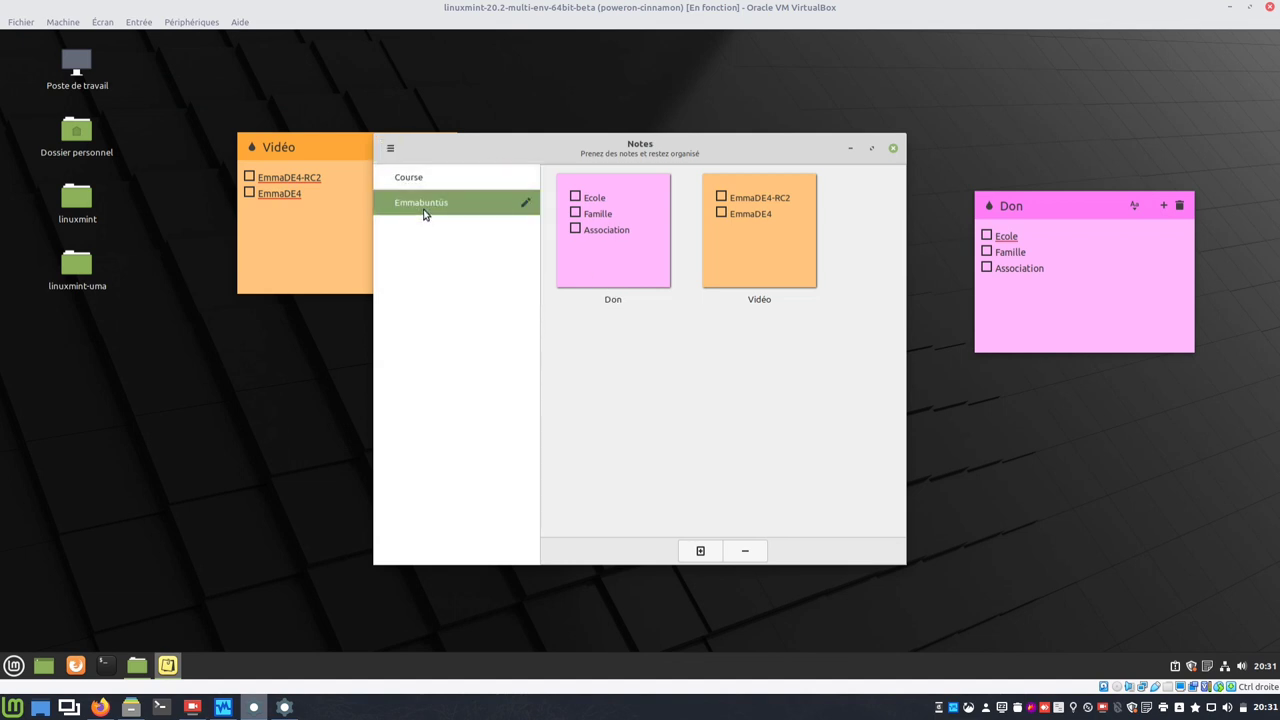
{"action": "left_click", "coordinate": [138, 666]}
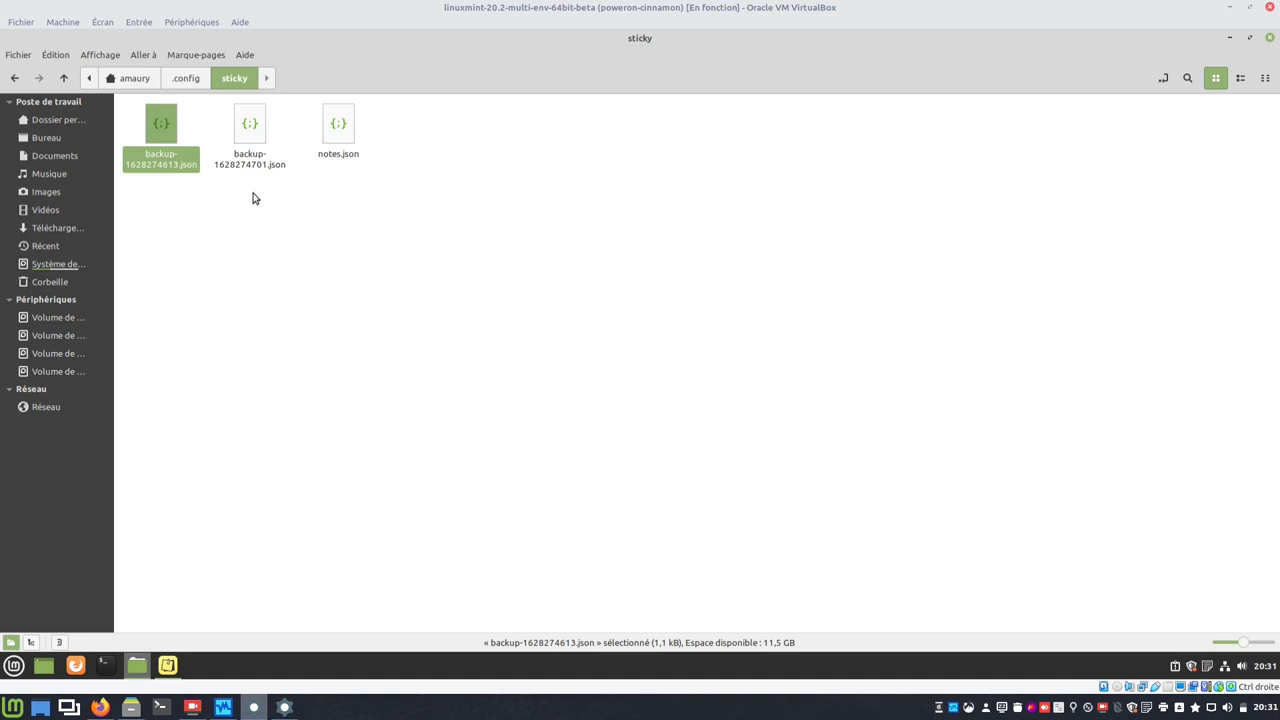
Switch back to Notes and view the list of backups available for restoring, closing it without restoring any.
{"action": "left_click", "coordinate": [167, 665]}
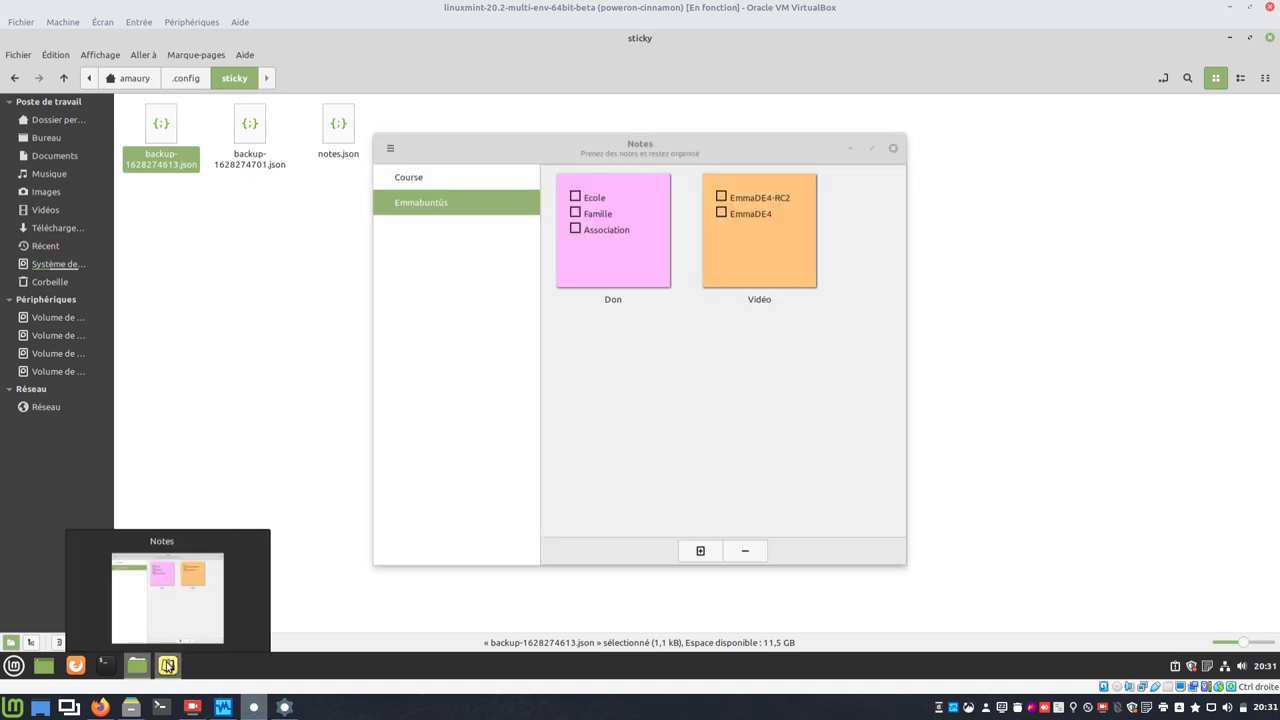
{"action": "left_click", "coordinate": [390, 148]}
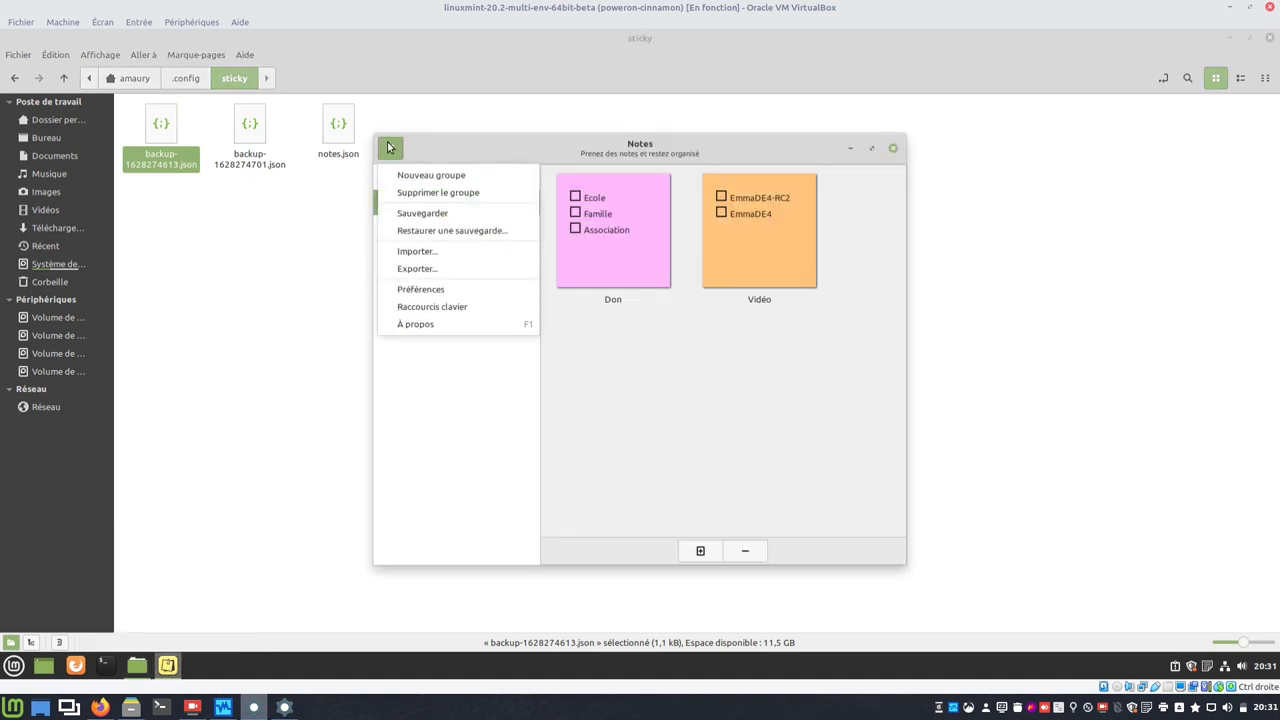
{"action": "left_click", "coordinate": [440, 232]}
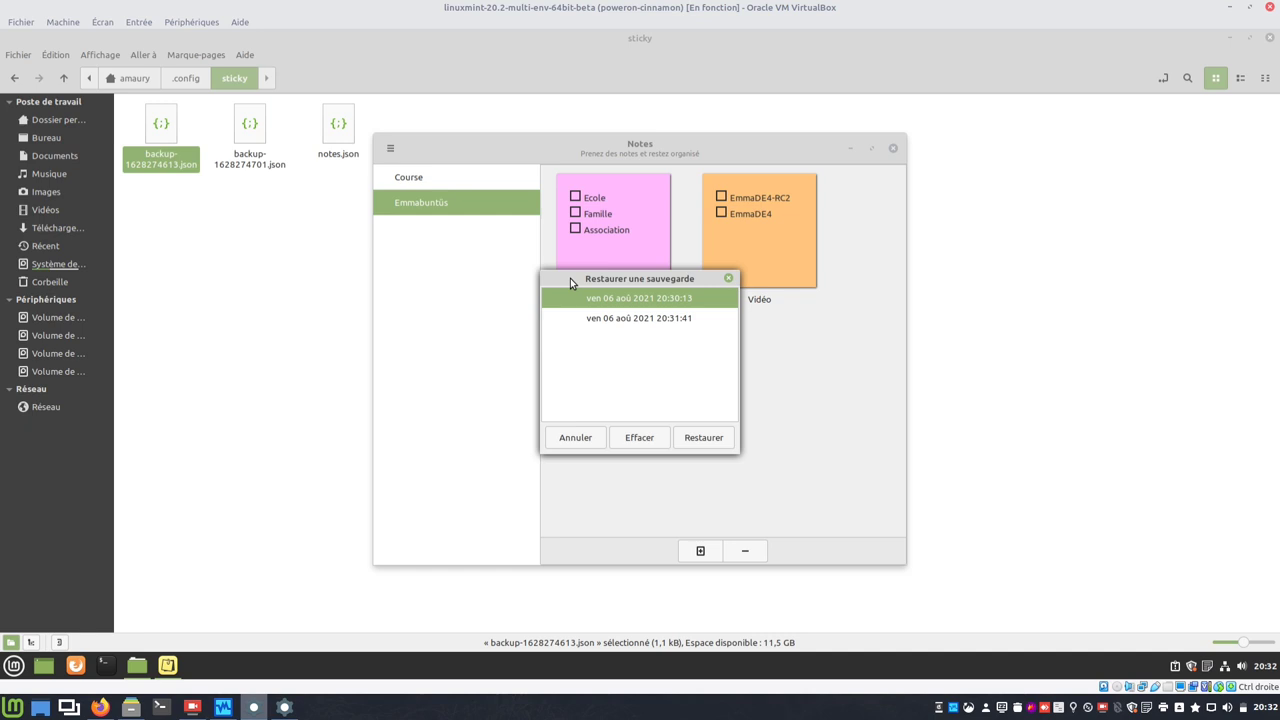
{"action": "left_click", "coordinate": [728, 278]}
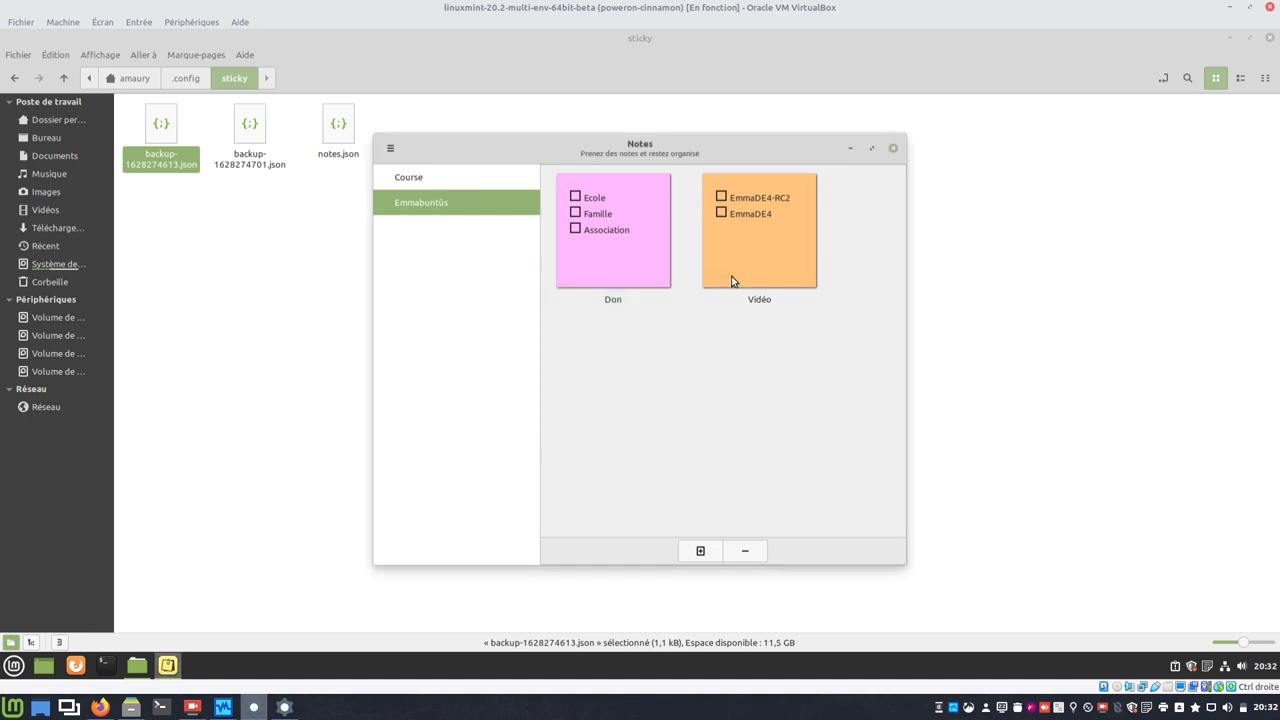